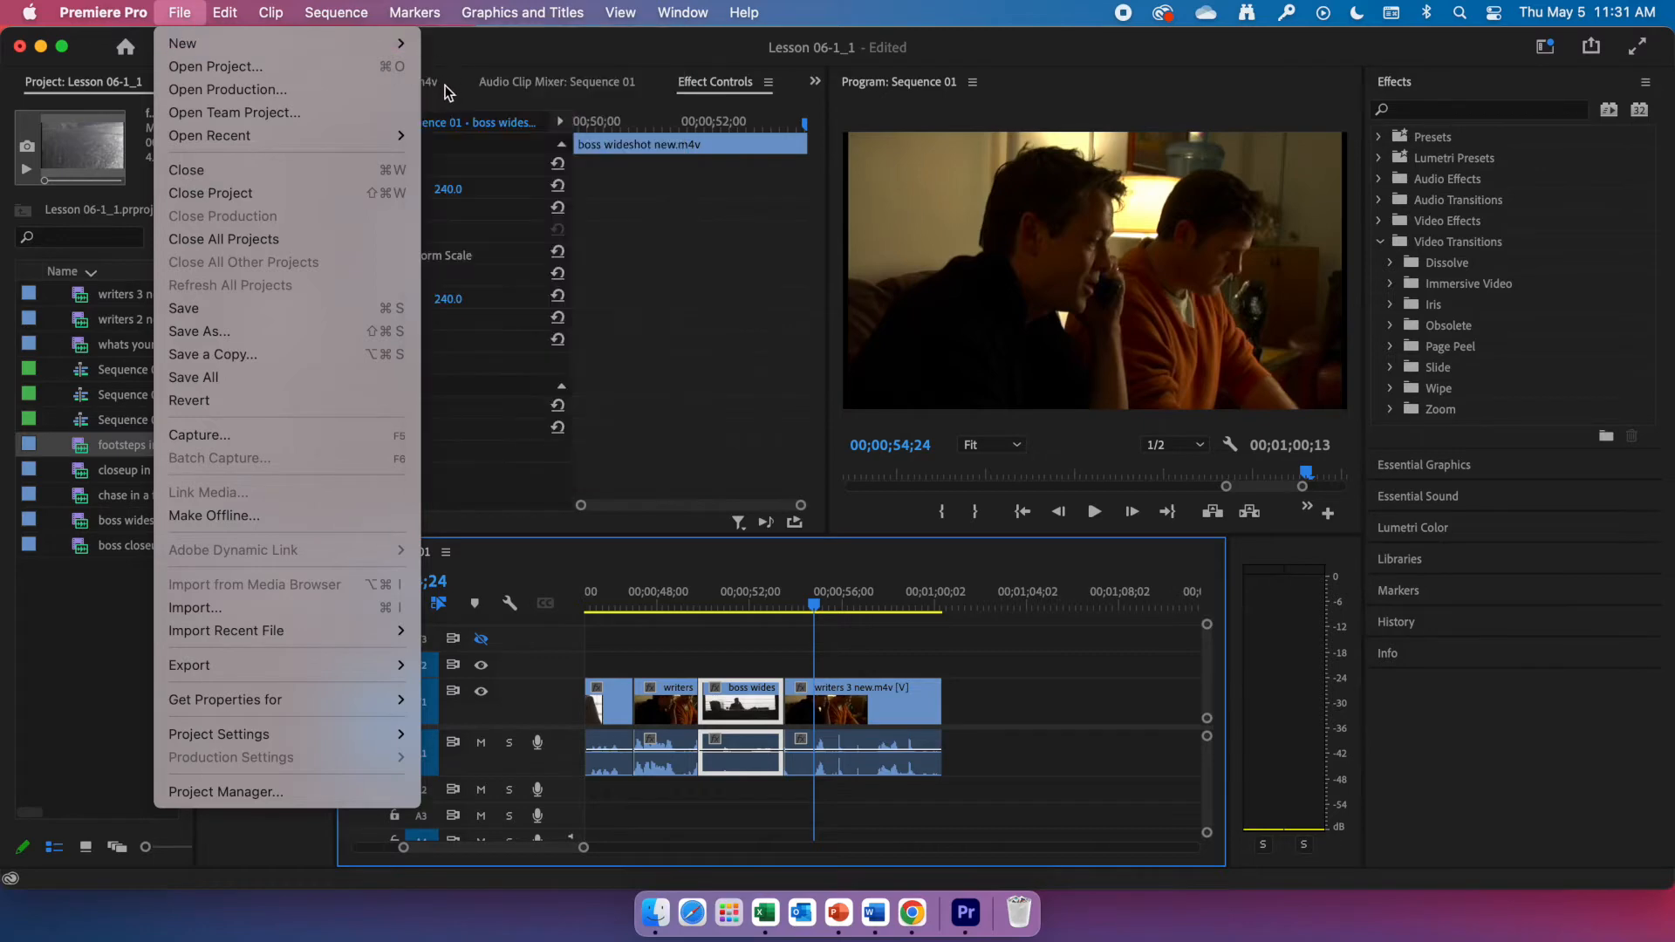
Step: Create a new sequence named Sequence 03 from the DV - NTSC Widescreen 48kHz preset
left_click(459, 112)
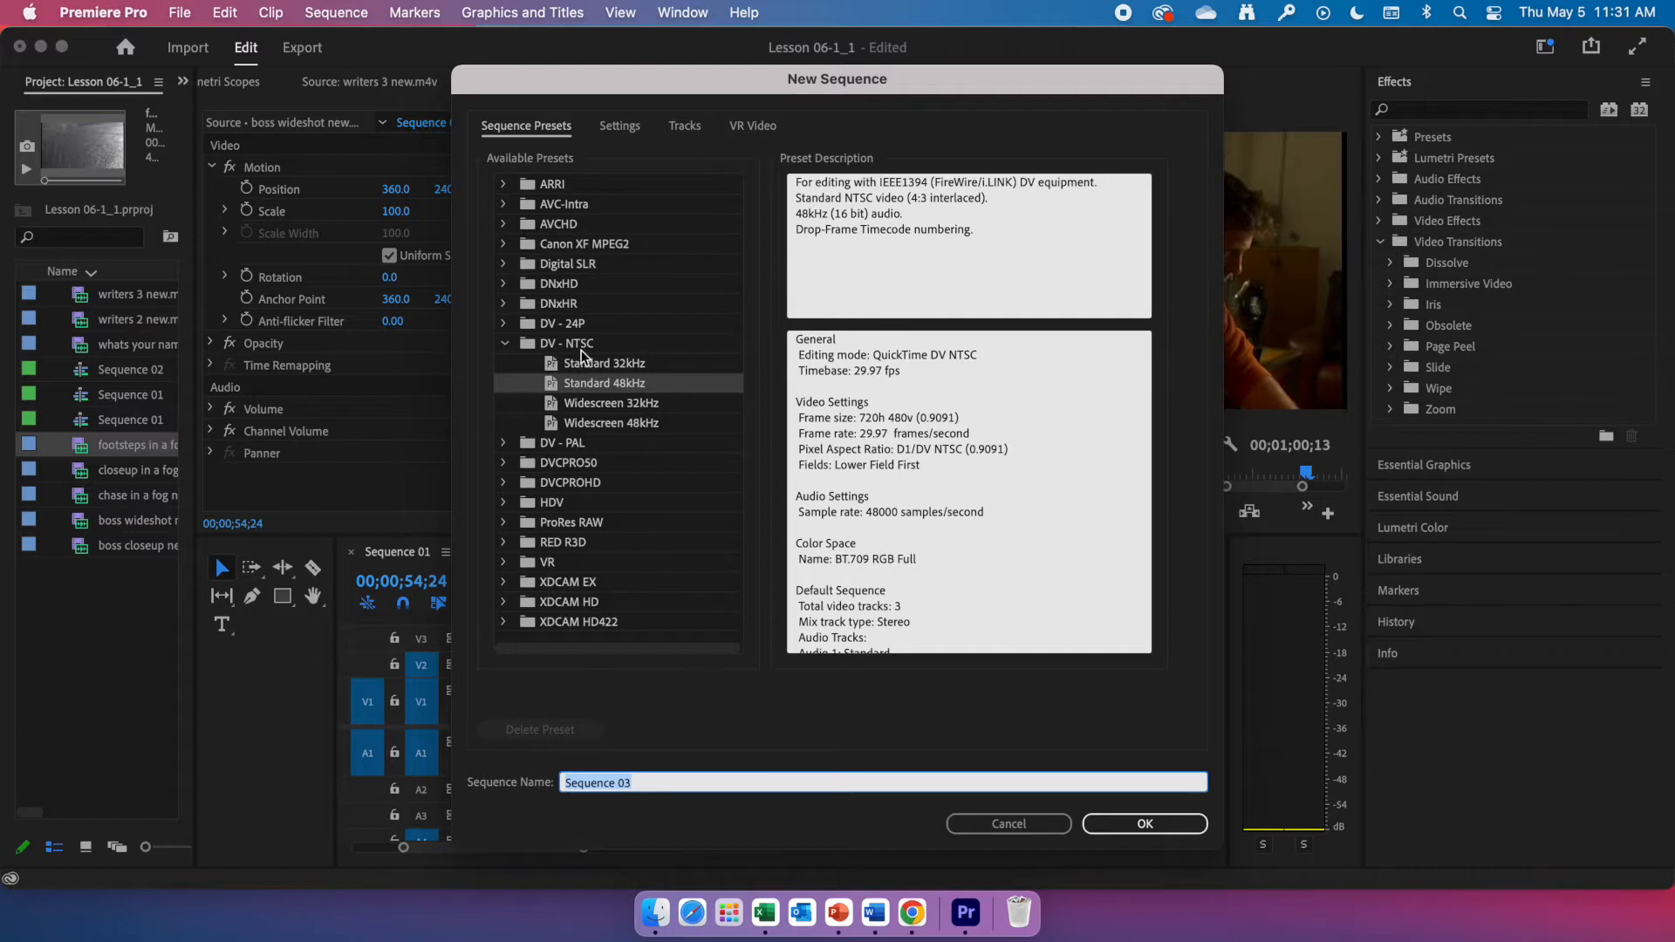
left_click(590, 422)
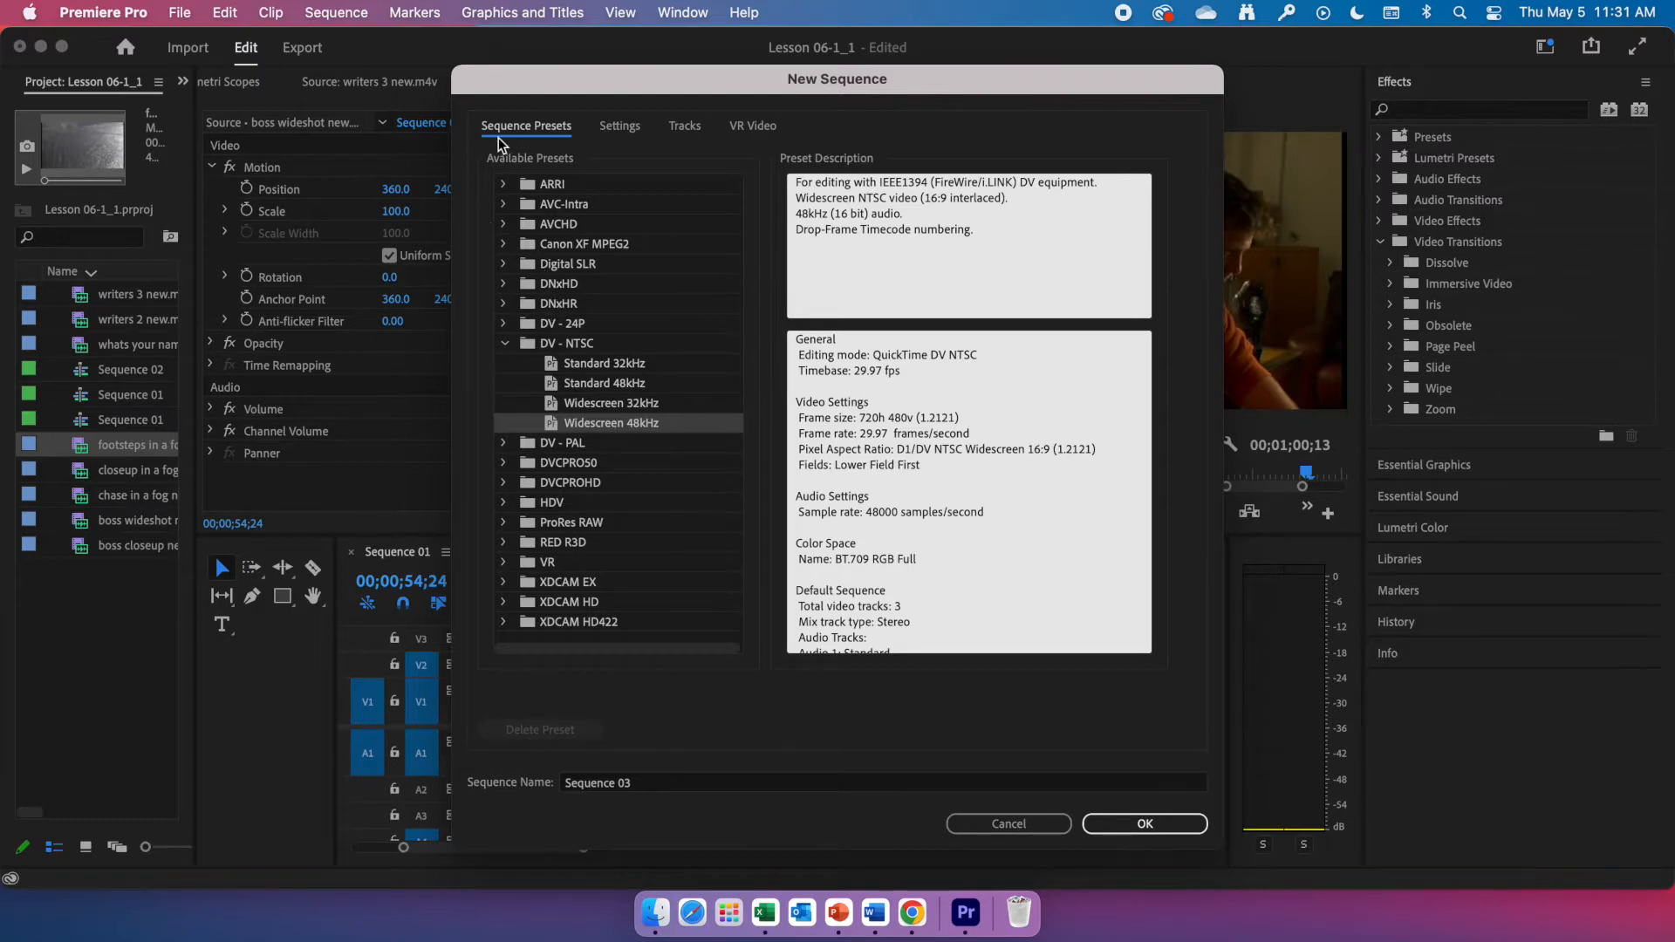
left_click(505, 346)
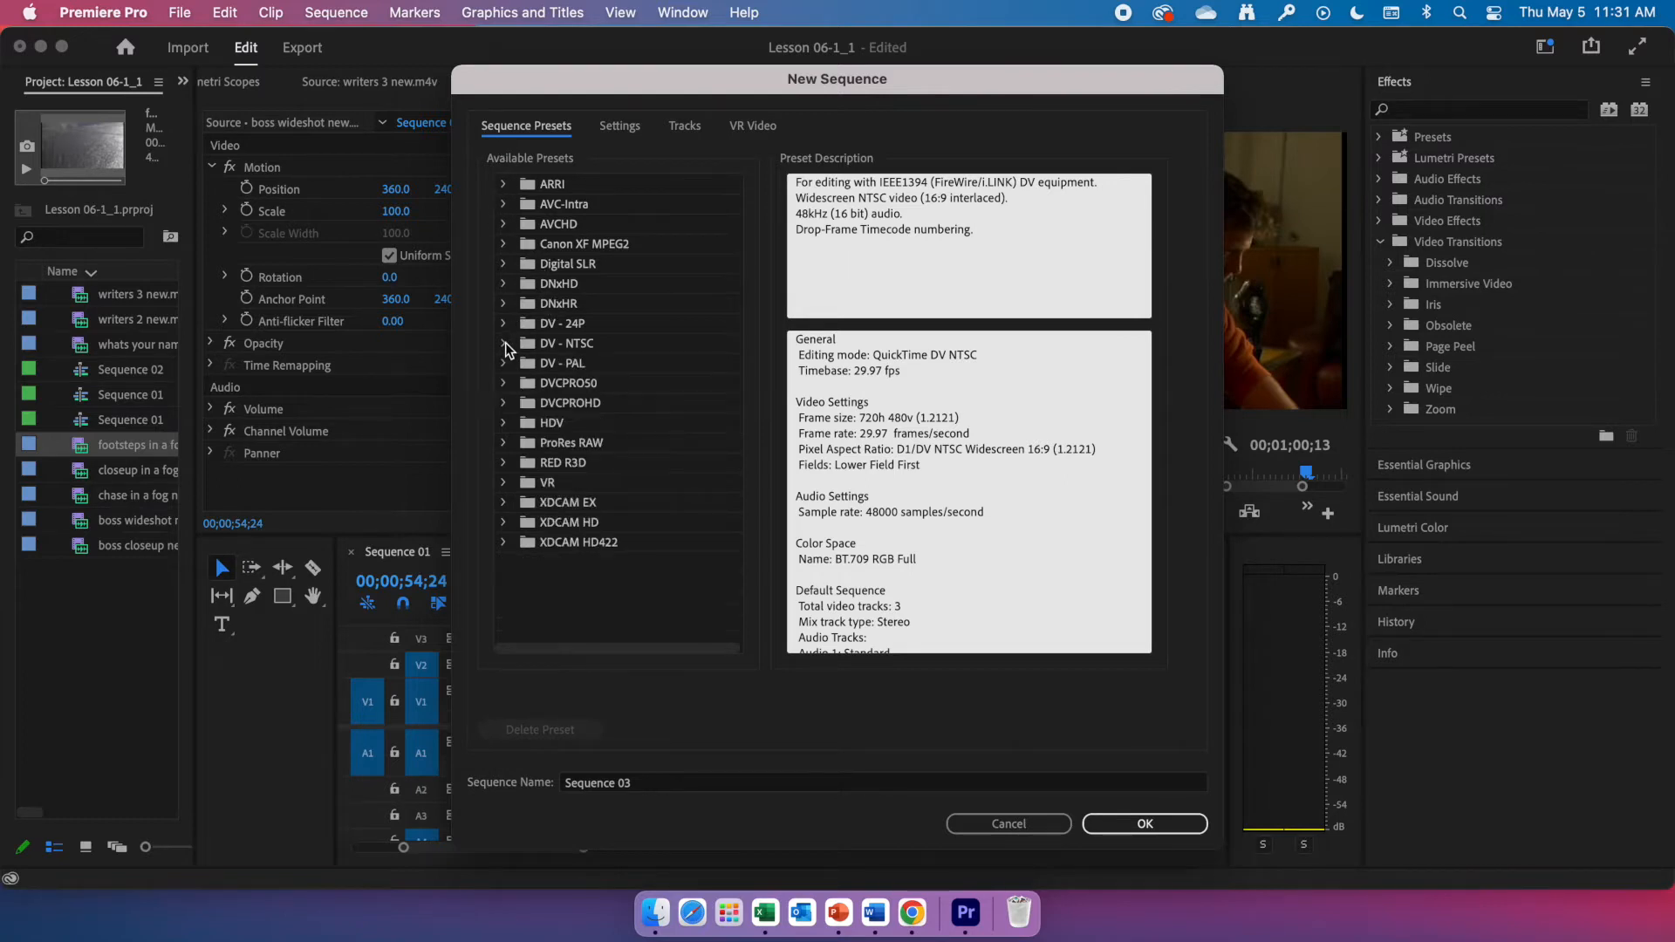
left_click(506, 346)
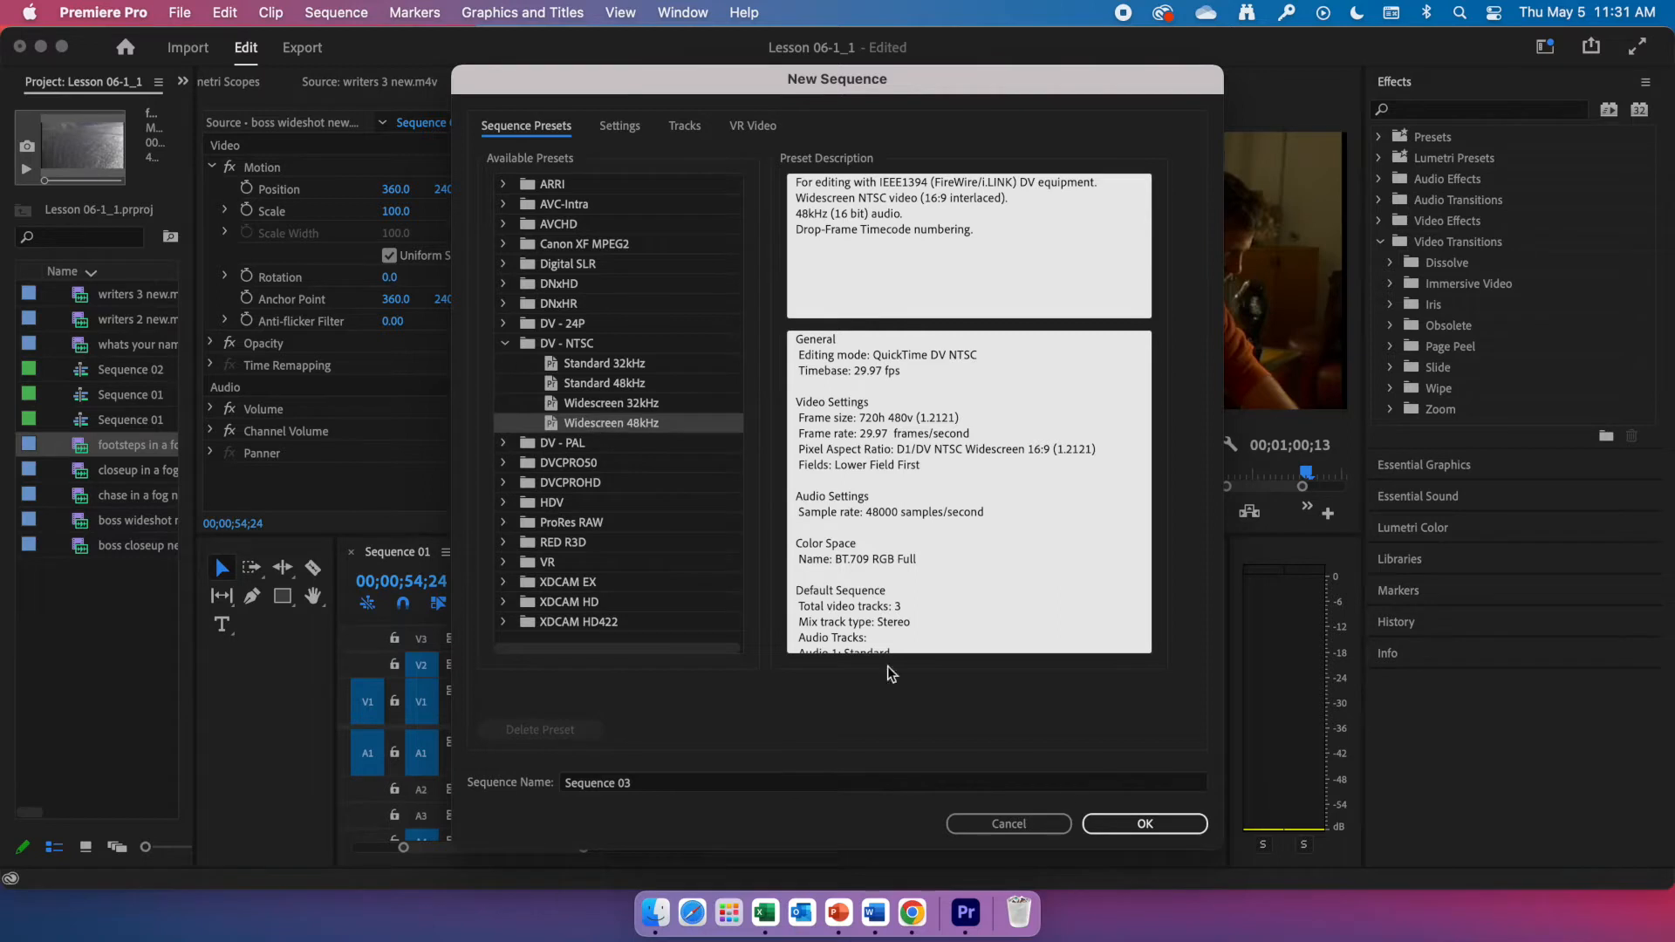
left_click(1120, 822)
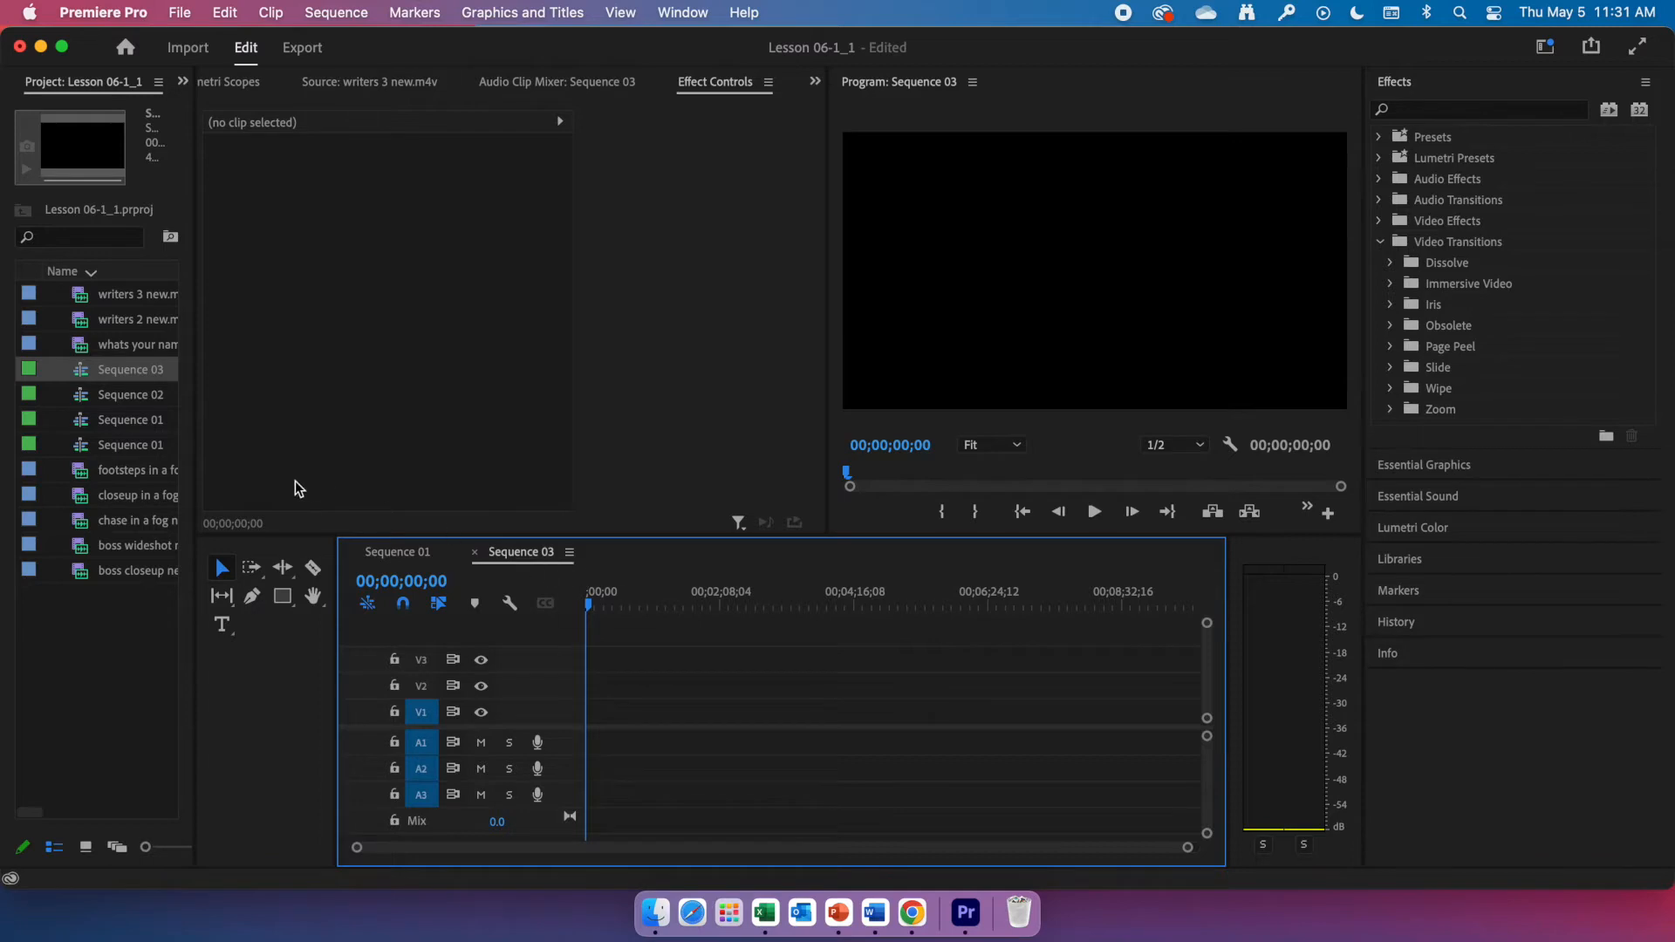
left_click(183, 45)
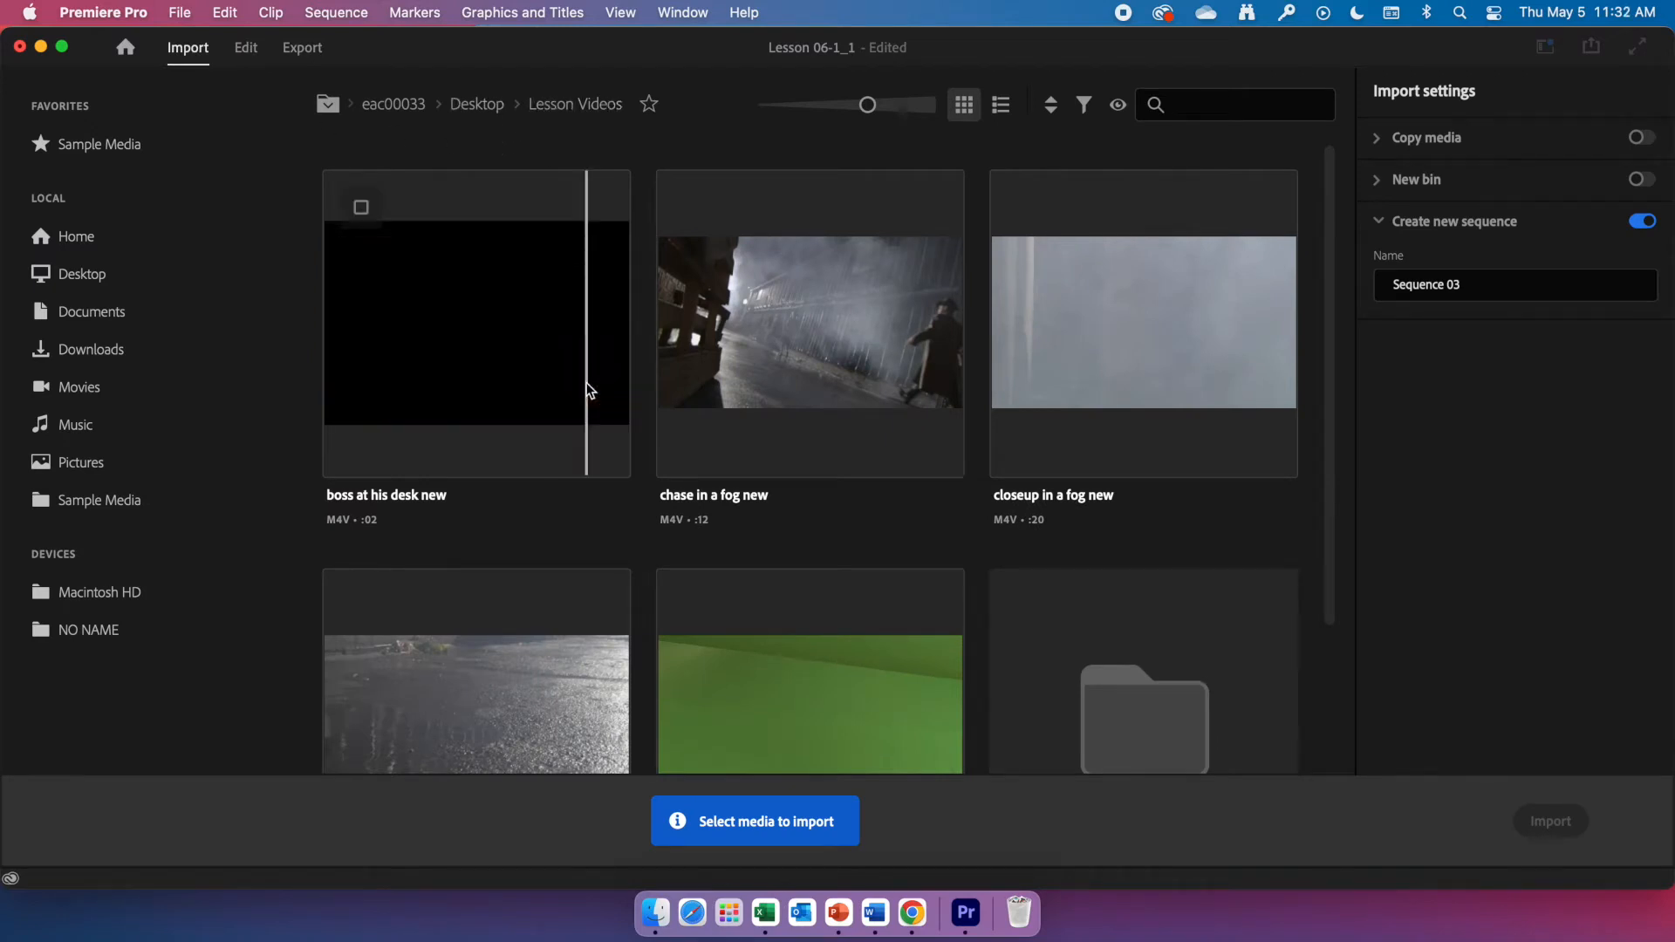
scroll(586, 390, "down", 3)
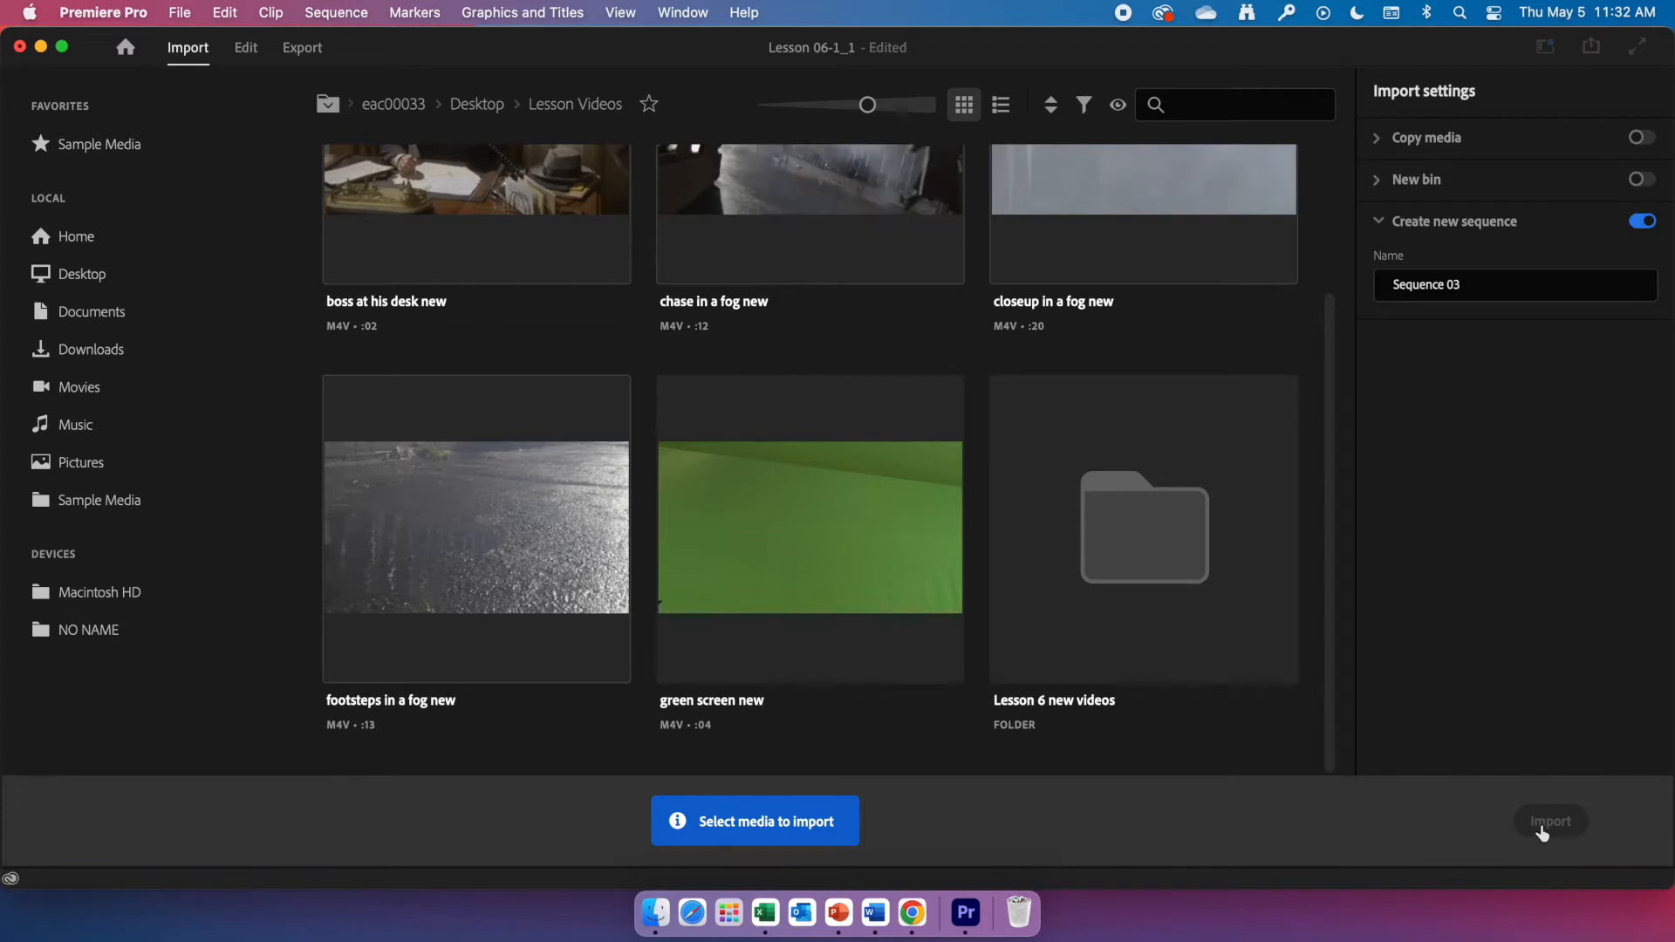
left_click(246, 49)
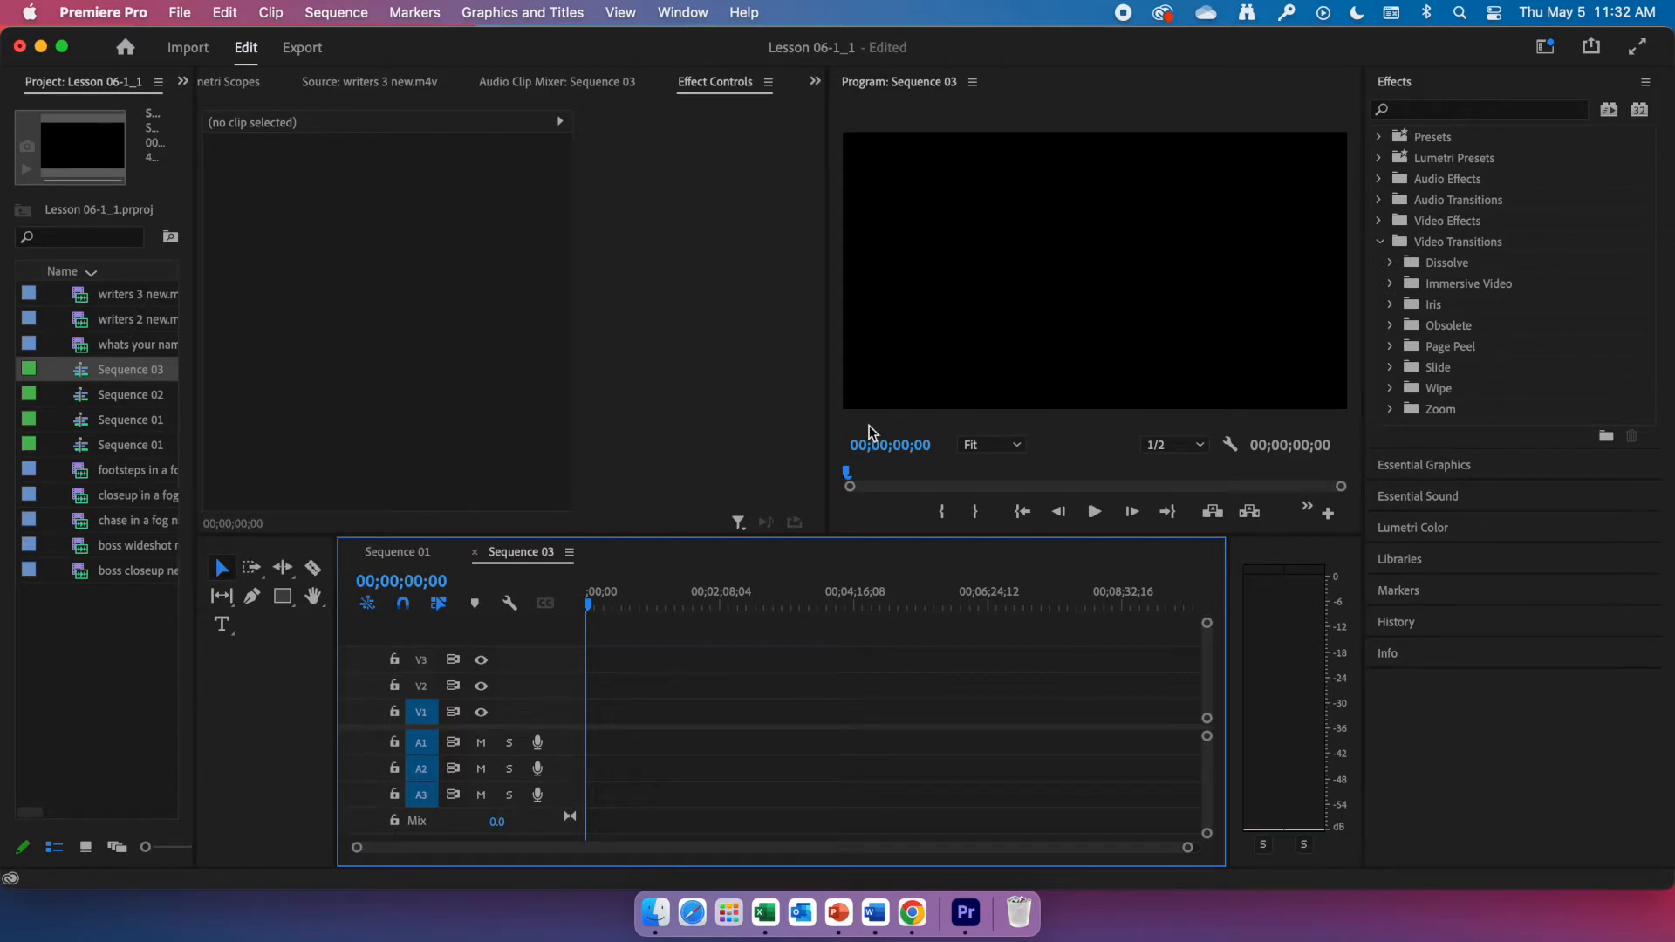
Step: Place the chase, closeup and footsteps in a fog clips consecutively on V1 and A1, changing the sequence settings to match the clip
scroll(873, 433, "down", 6)
left_click_drag(130, 524, 593, 728)
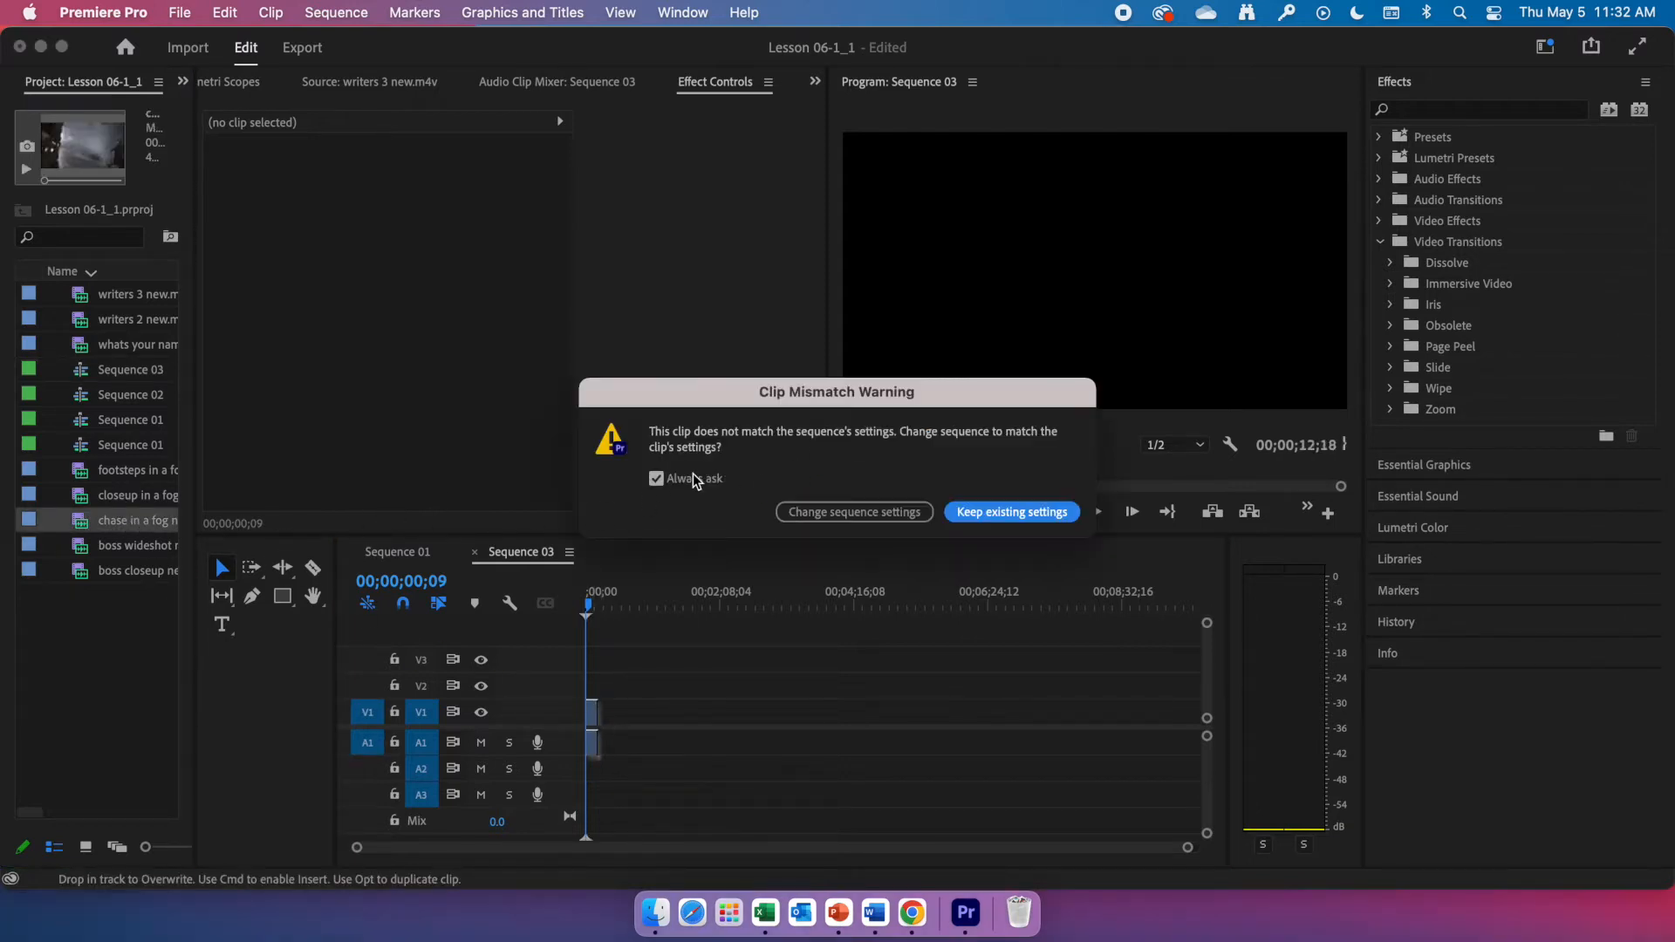
left_click(909, 510)
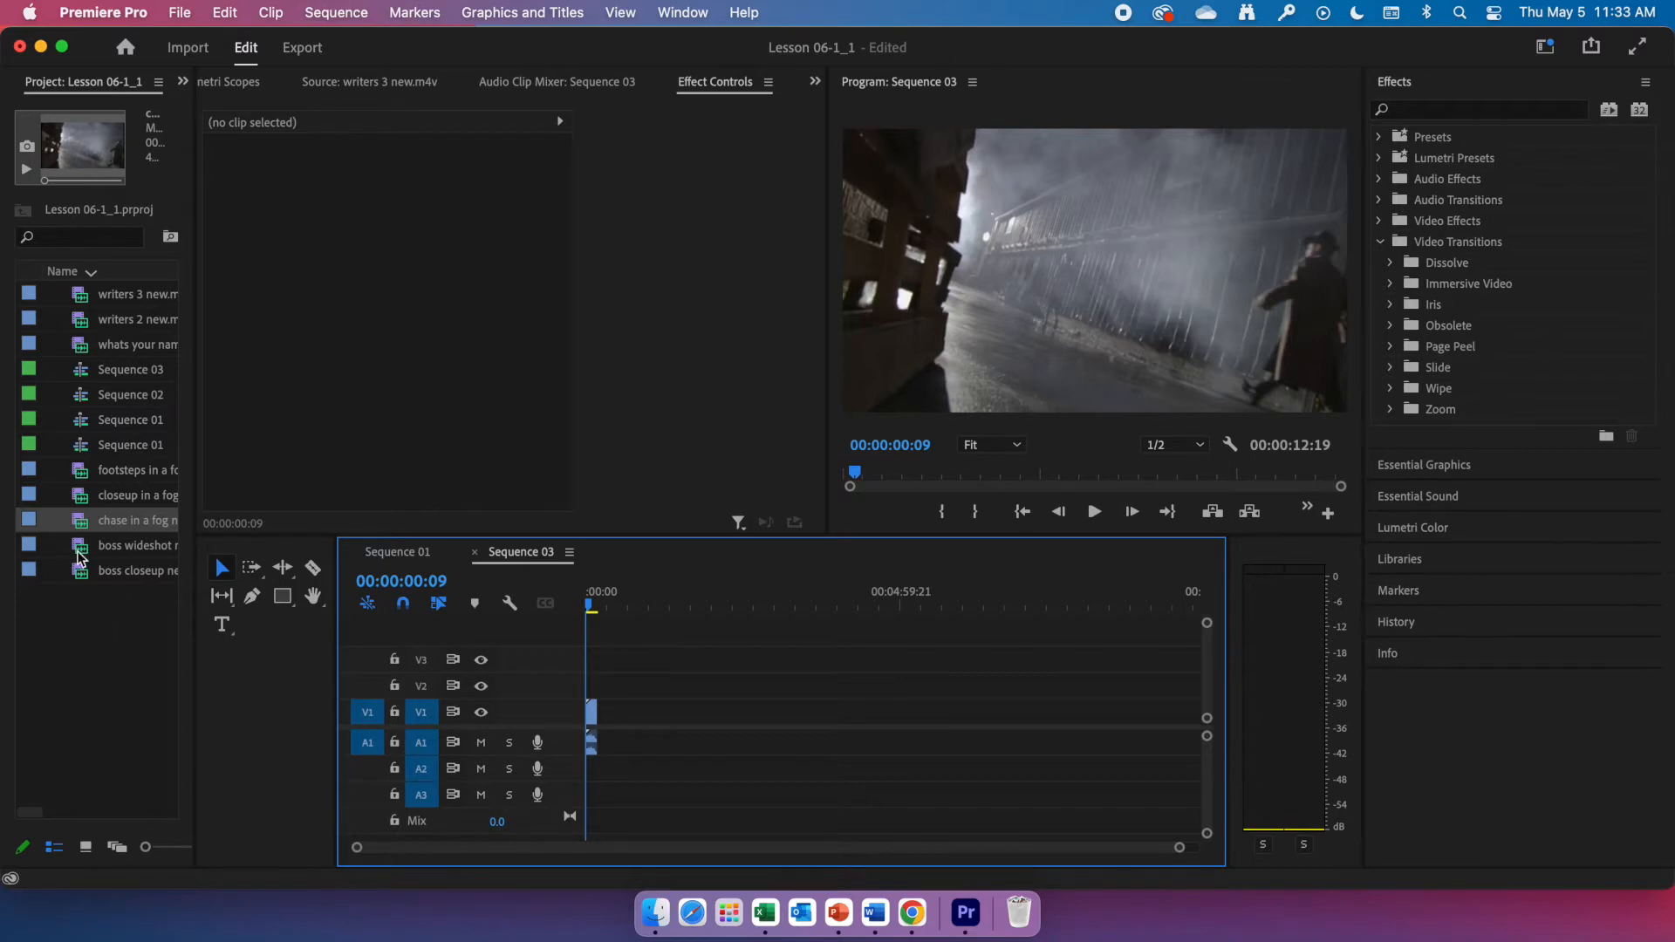
left_click_drag(107, 506, 610, 717)
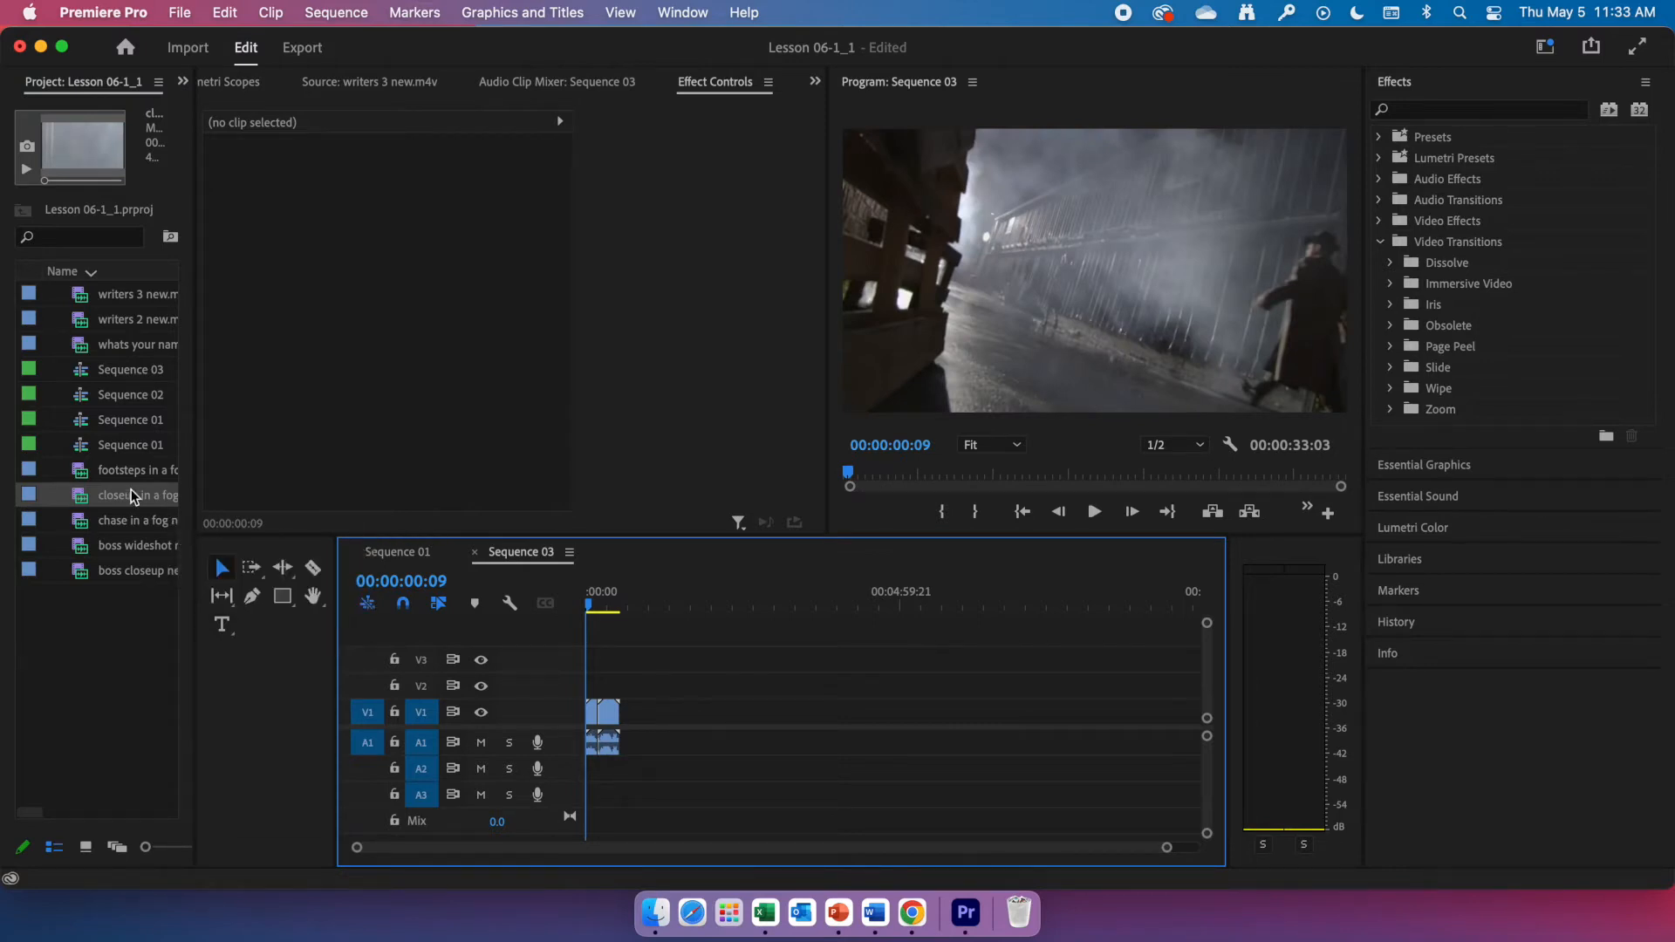
left_click_drag(122, 469, 626, 712)
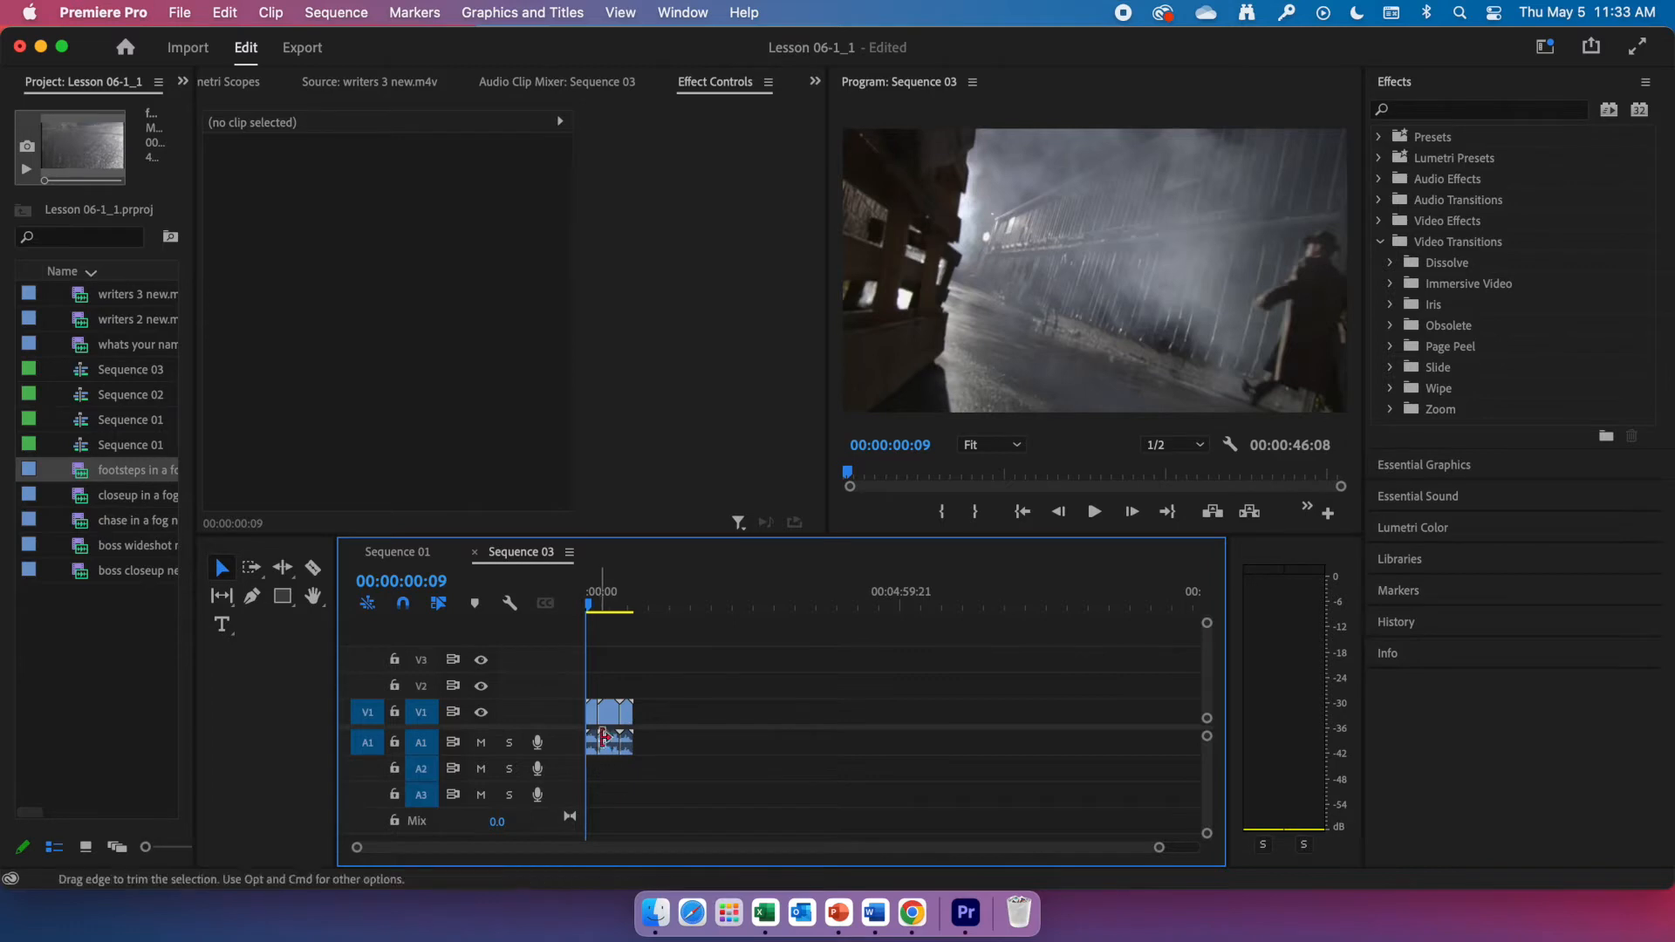
Step: Select the chase in a fog clip at the start of the sequence
left_click(610, 718)
key("equal")
key("equal")
key("equal")
key("equal")
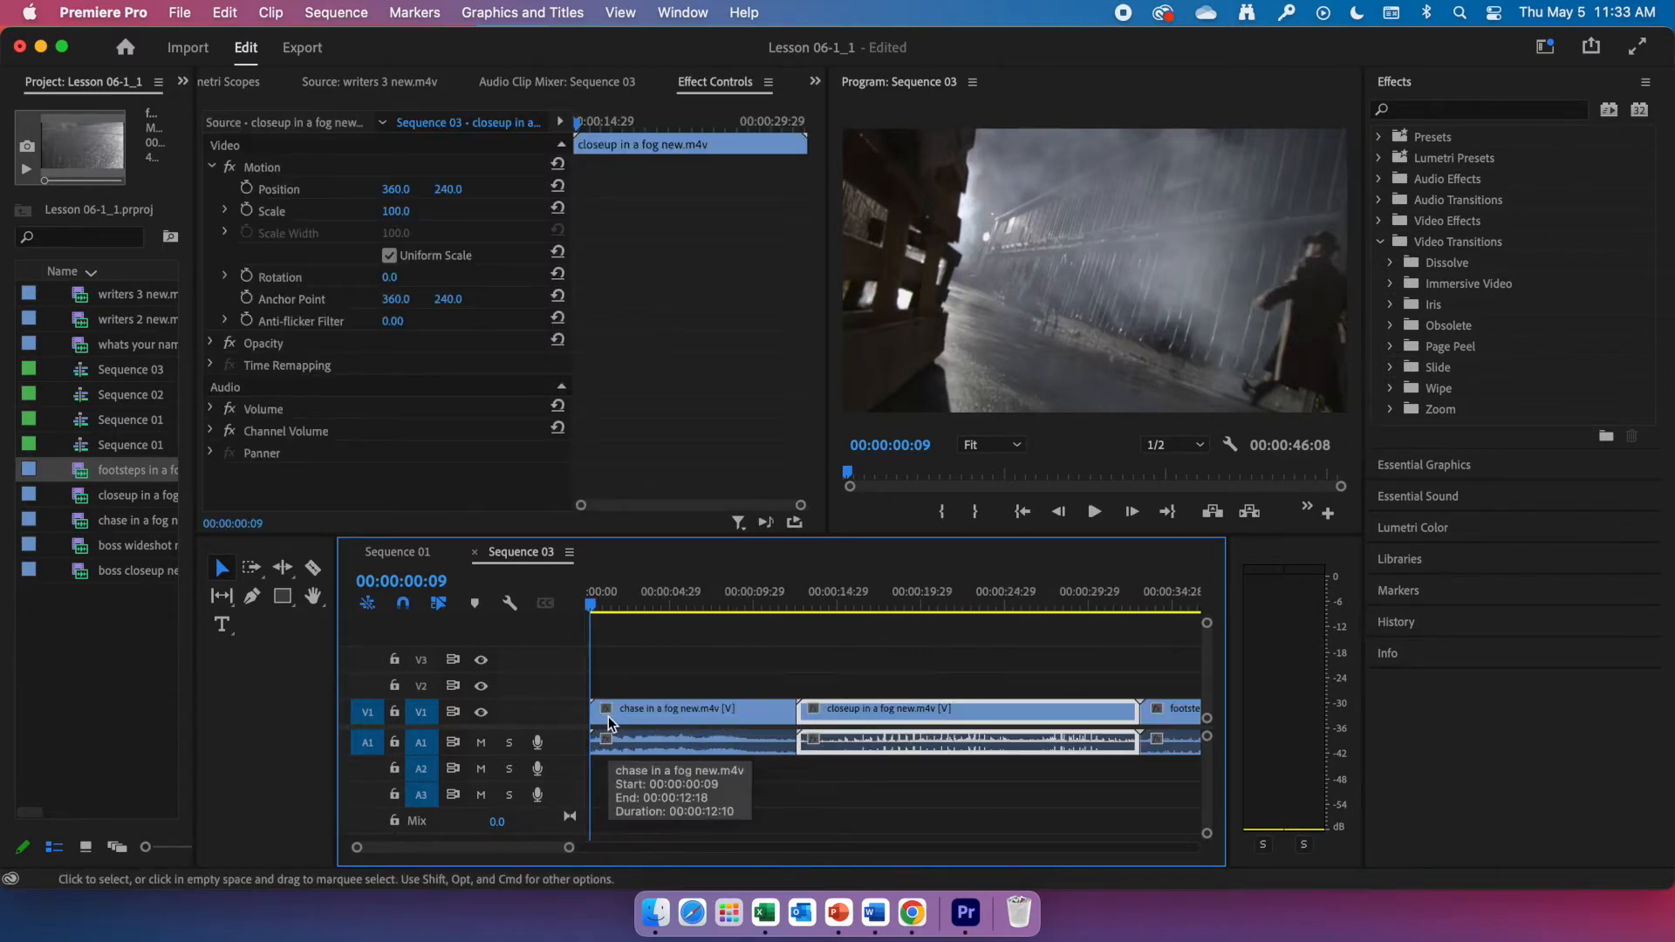
left_click(614, 716)
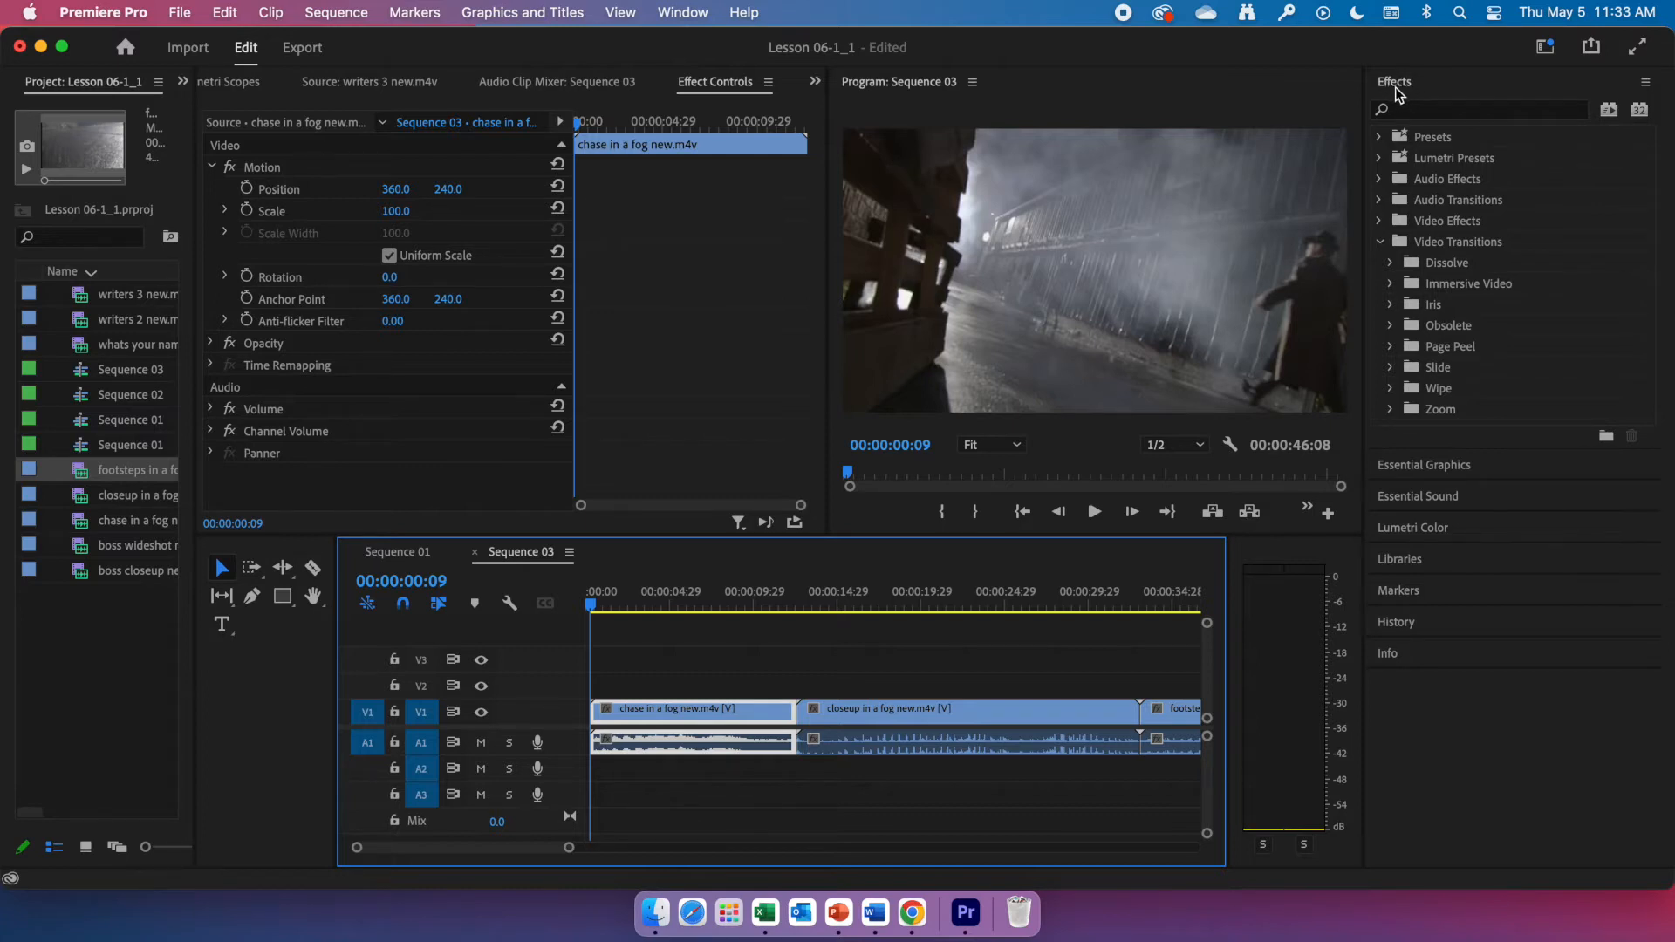
Step: Show the source clip monitor and review the Video Transitions effects category
left_click(346, 84)
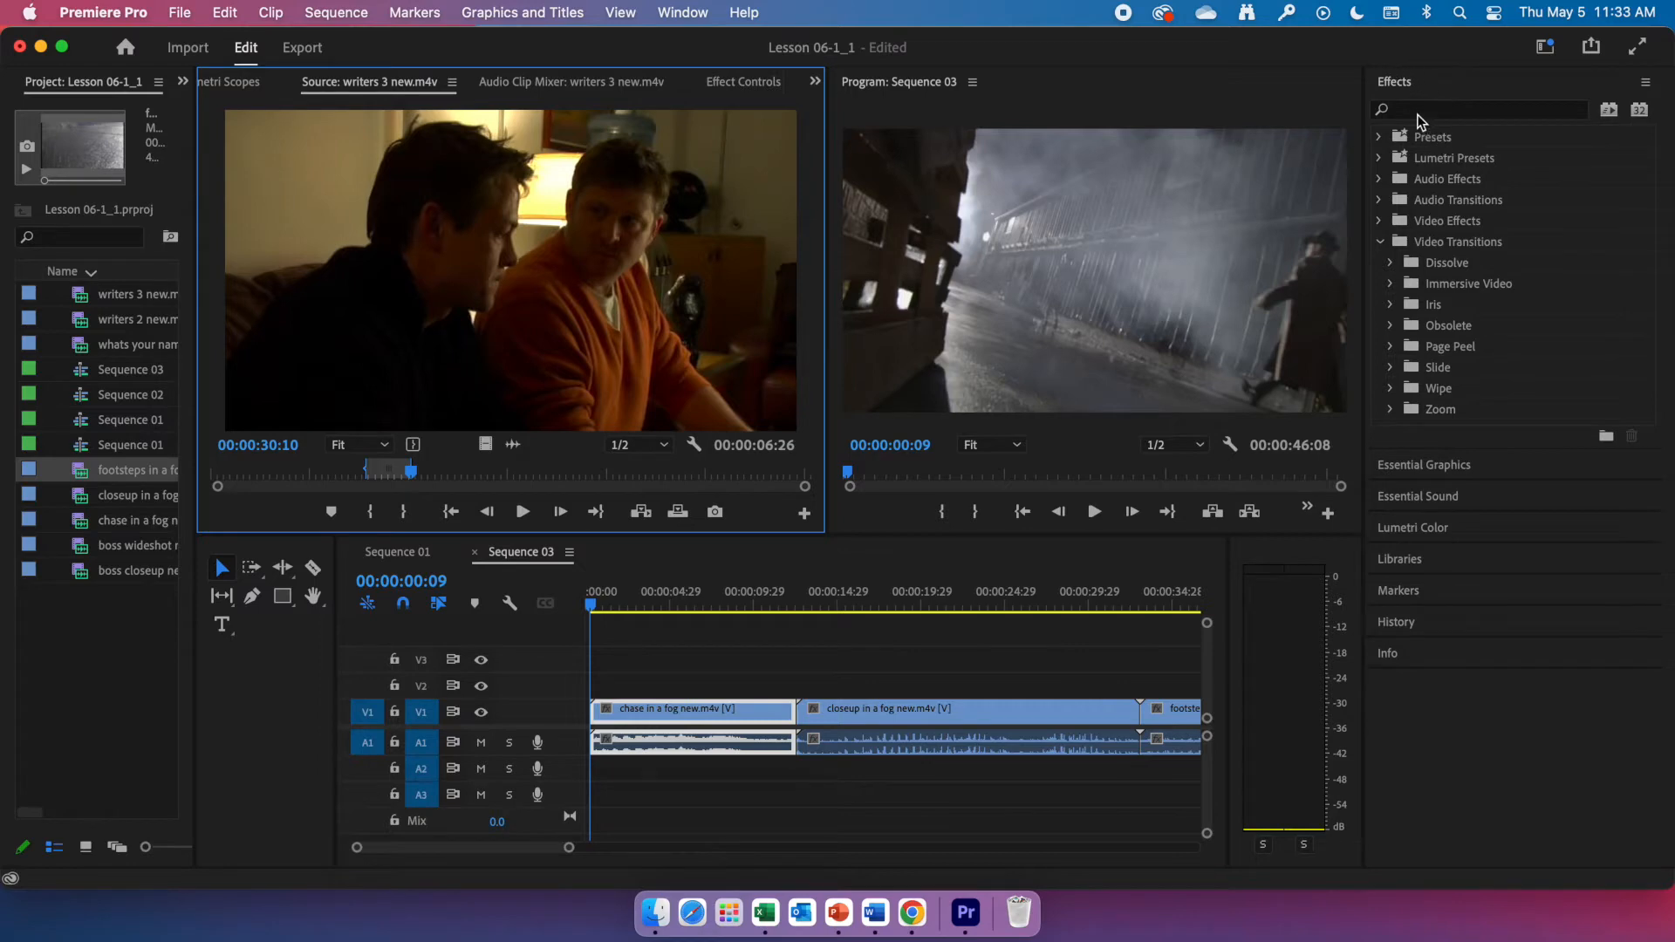
left_click(1381, 242)
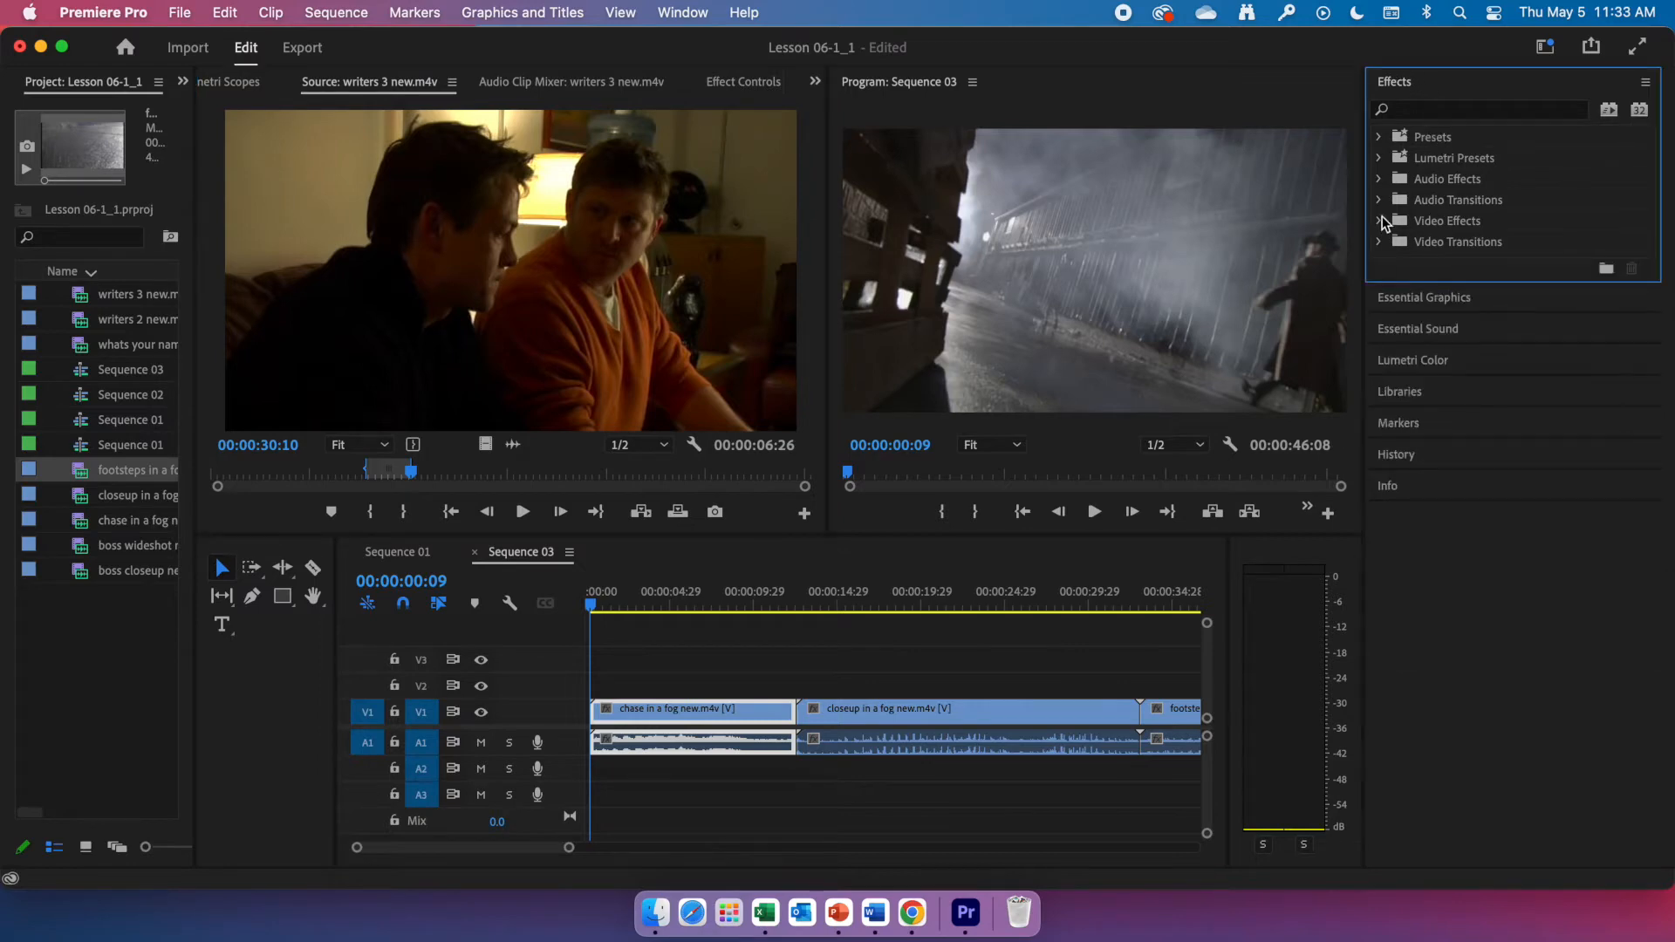
left_click(1380, 242)
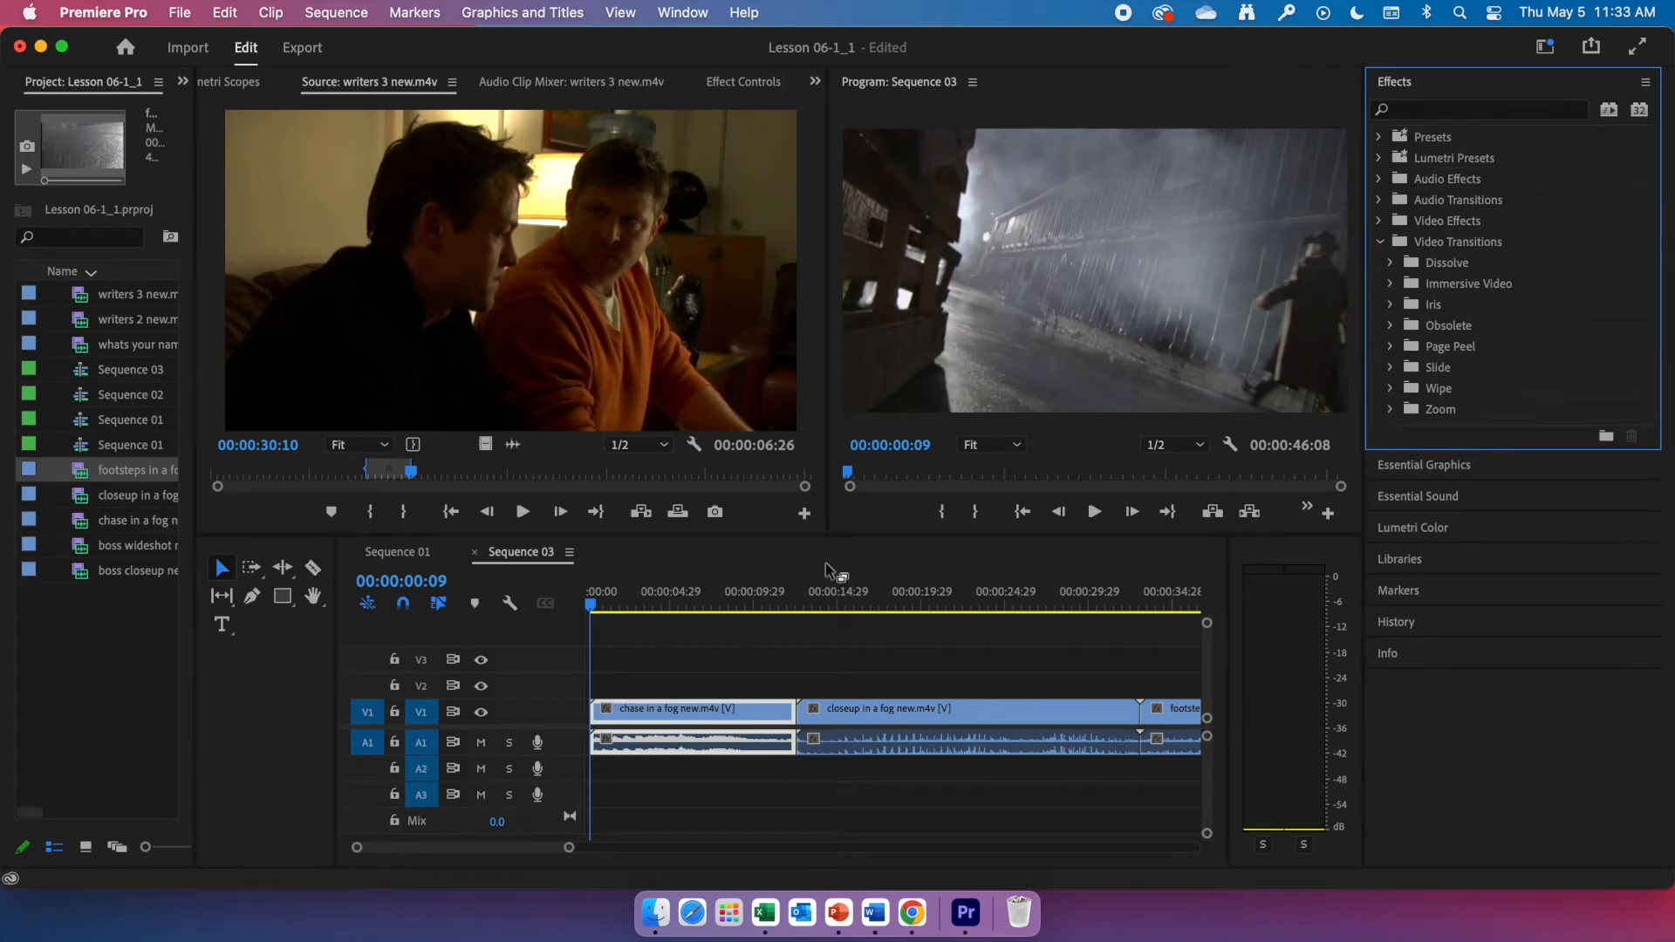
Step: Ripple-trim about 4 seconds off the end of the chase in a fog clip with the Ripple Edit Tool
left_click(283, 568)
left_click(283, 568)
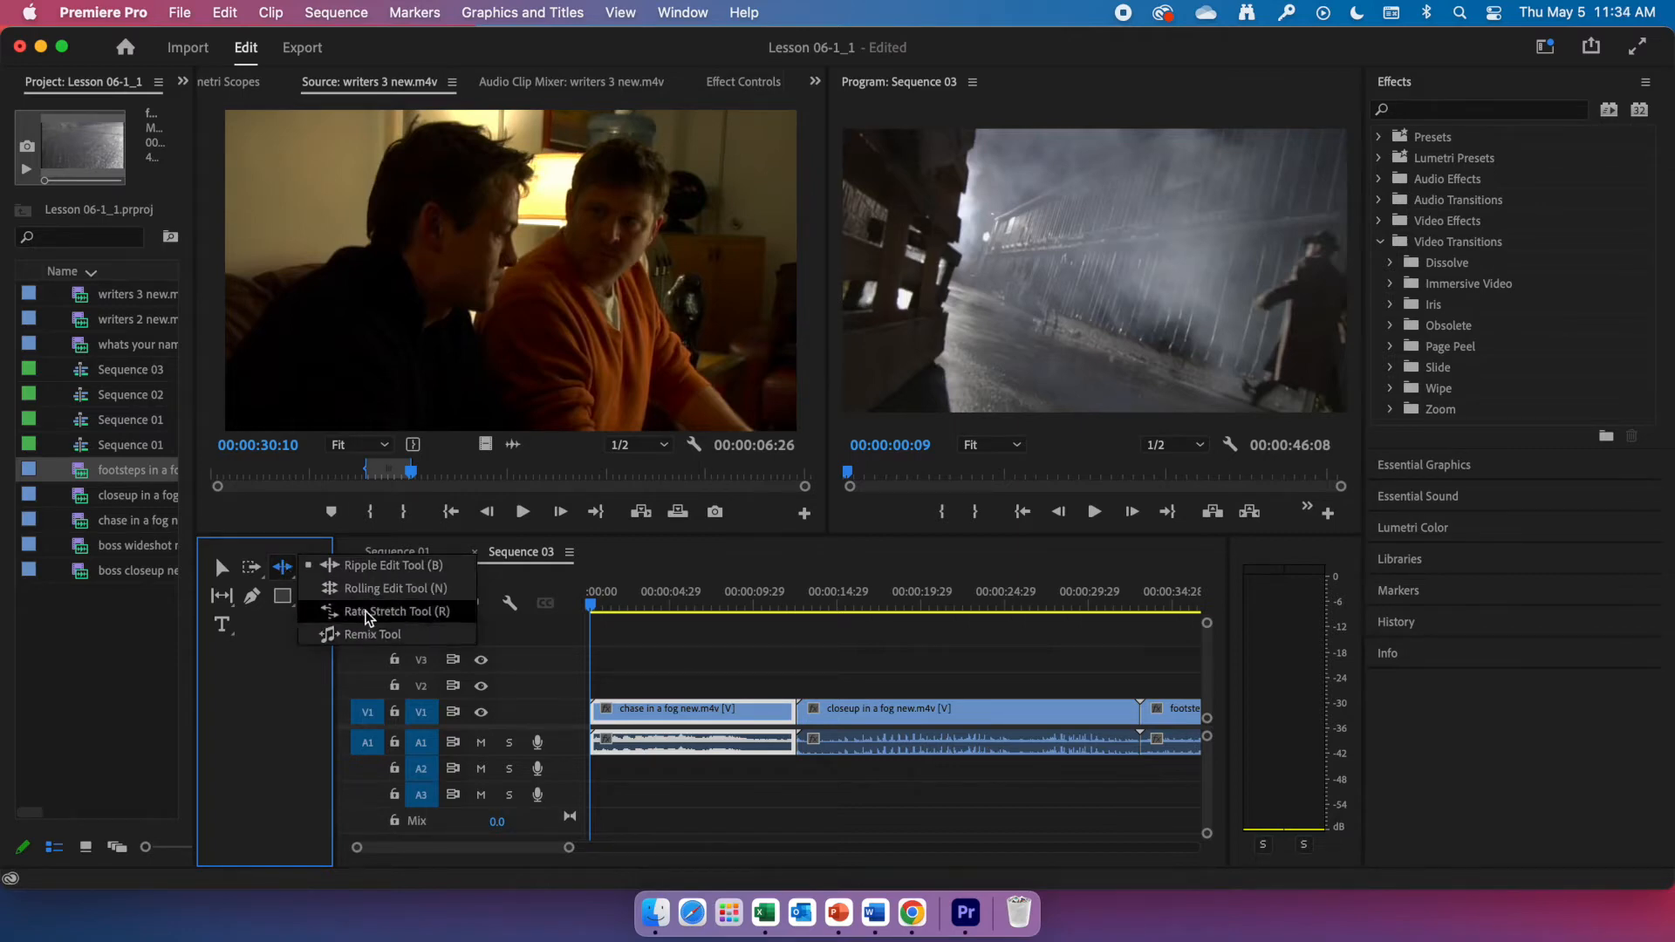
left_click(364, 567)
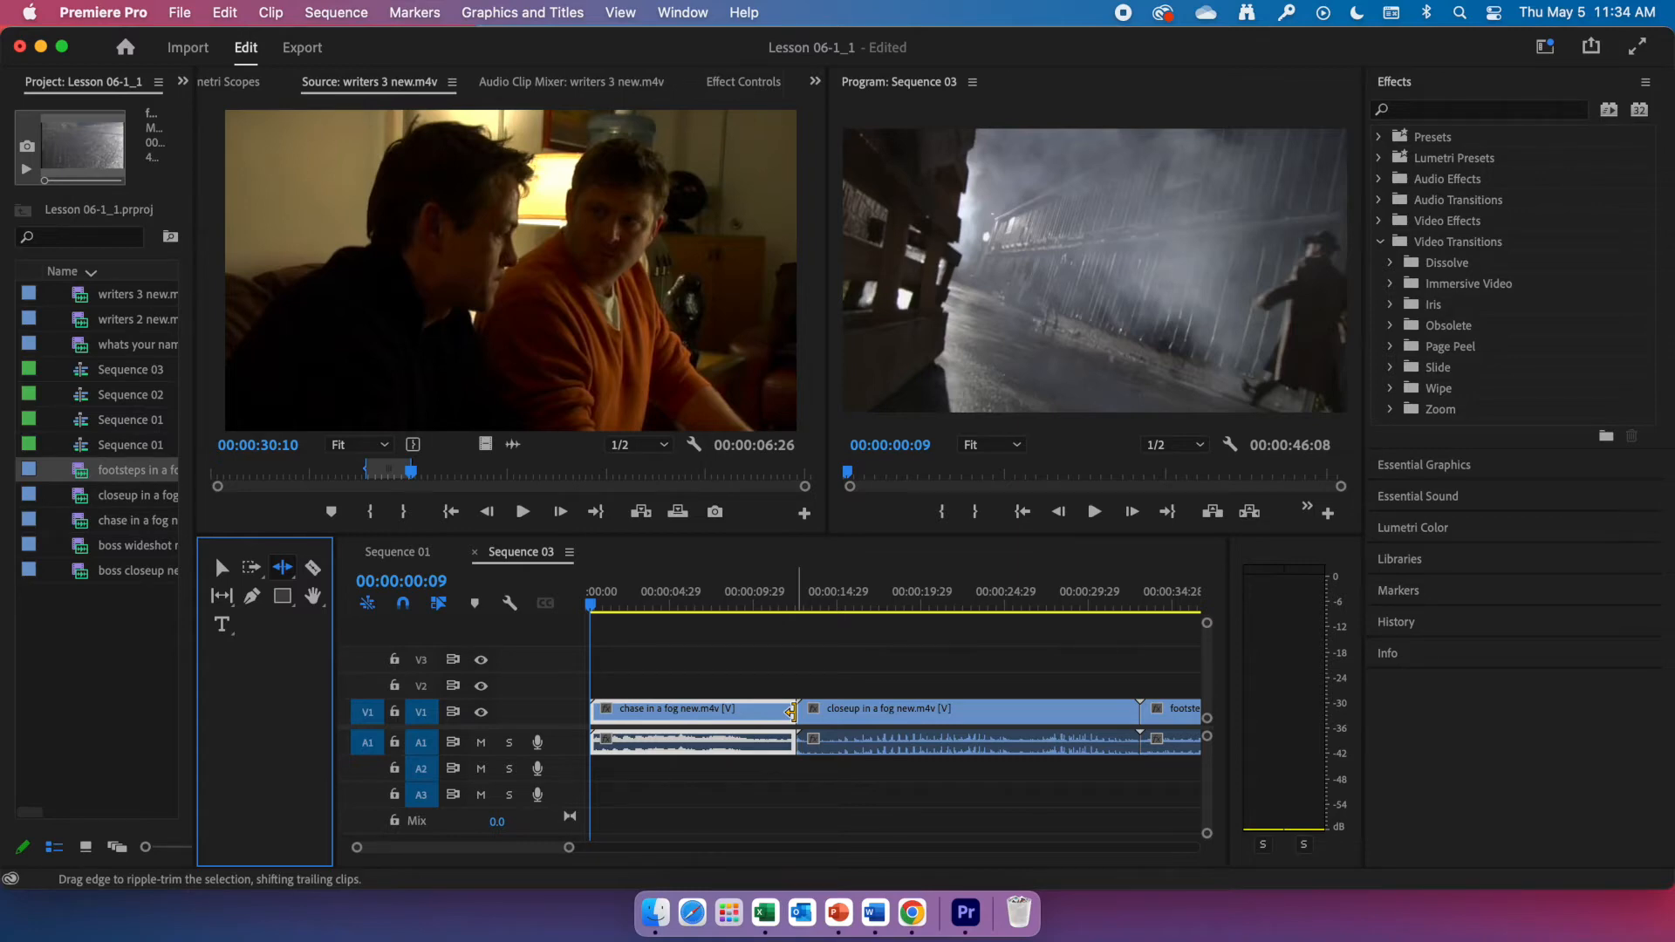
scroll(792, 713, "right", 1)
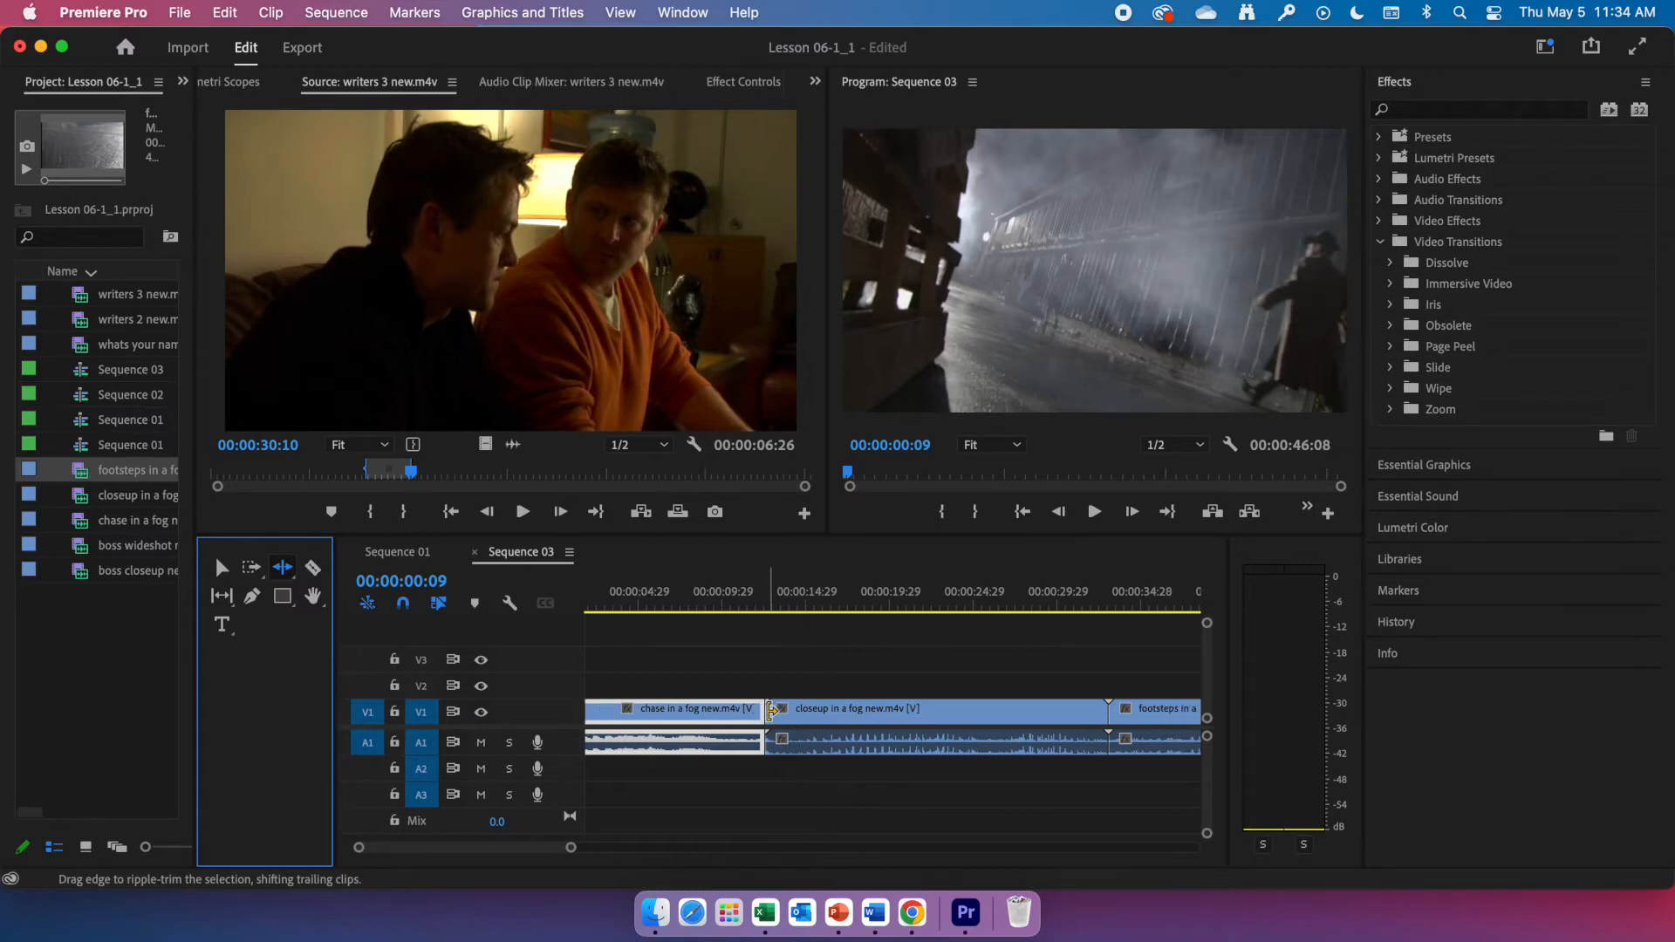
left_click(759, 711)
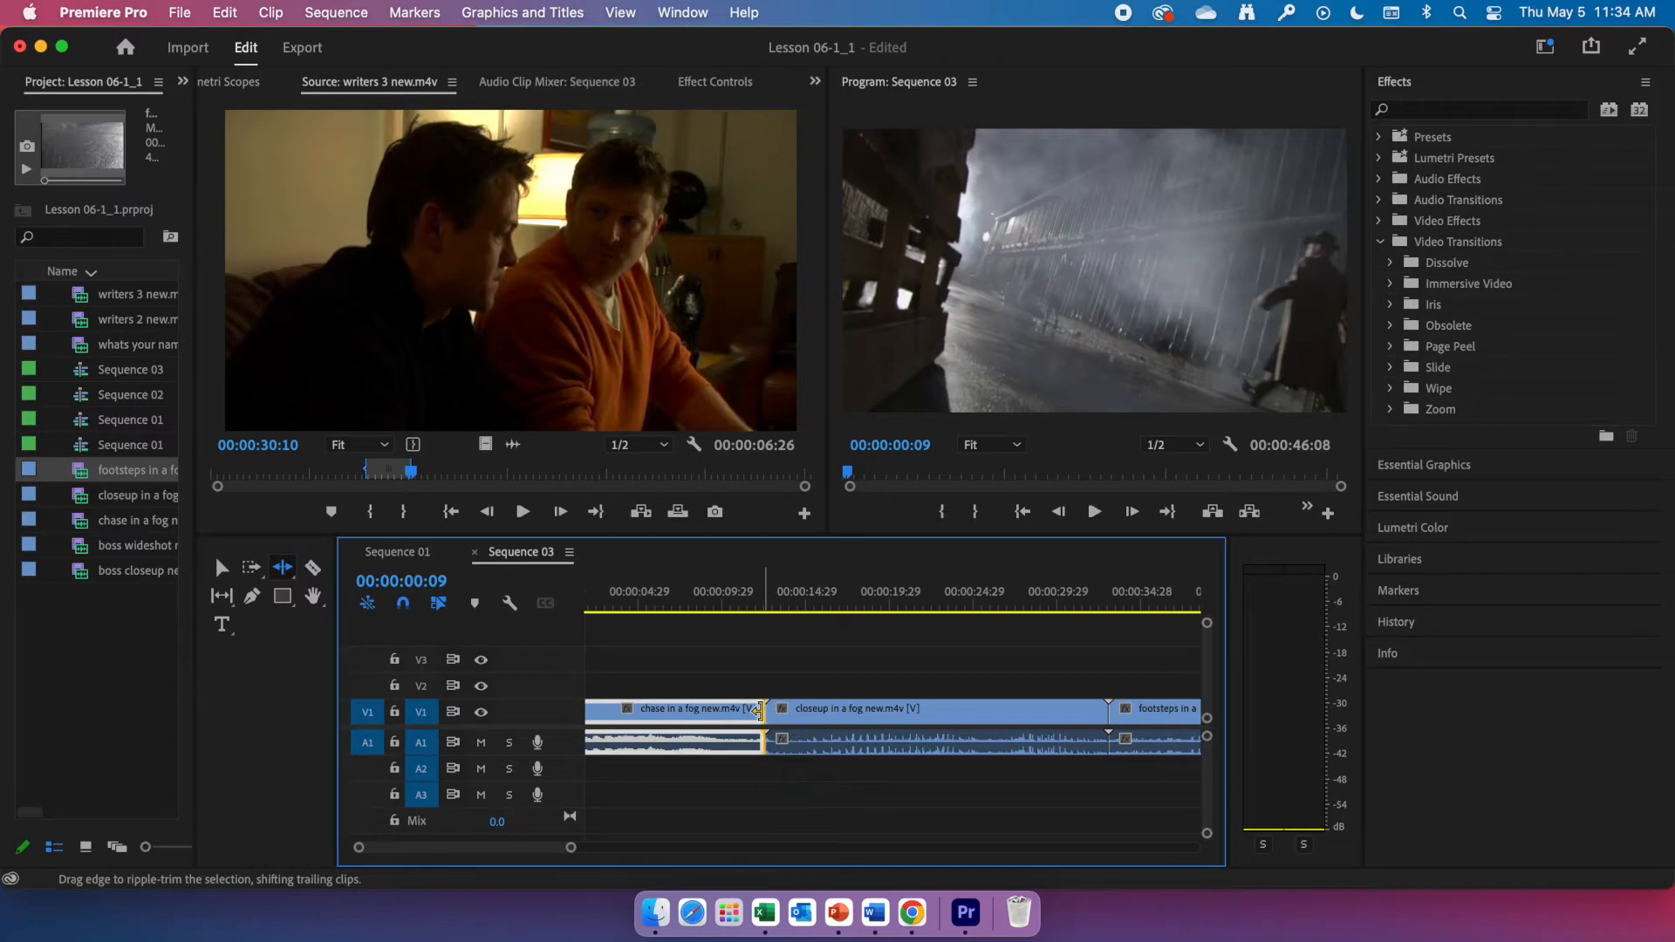
left_click_drag(756, 711, 754, 711)
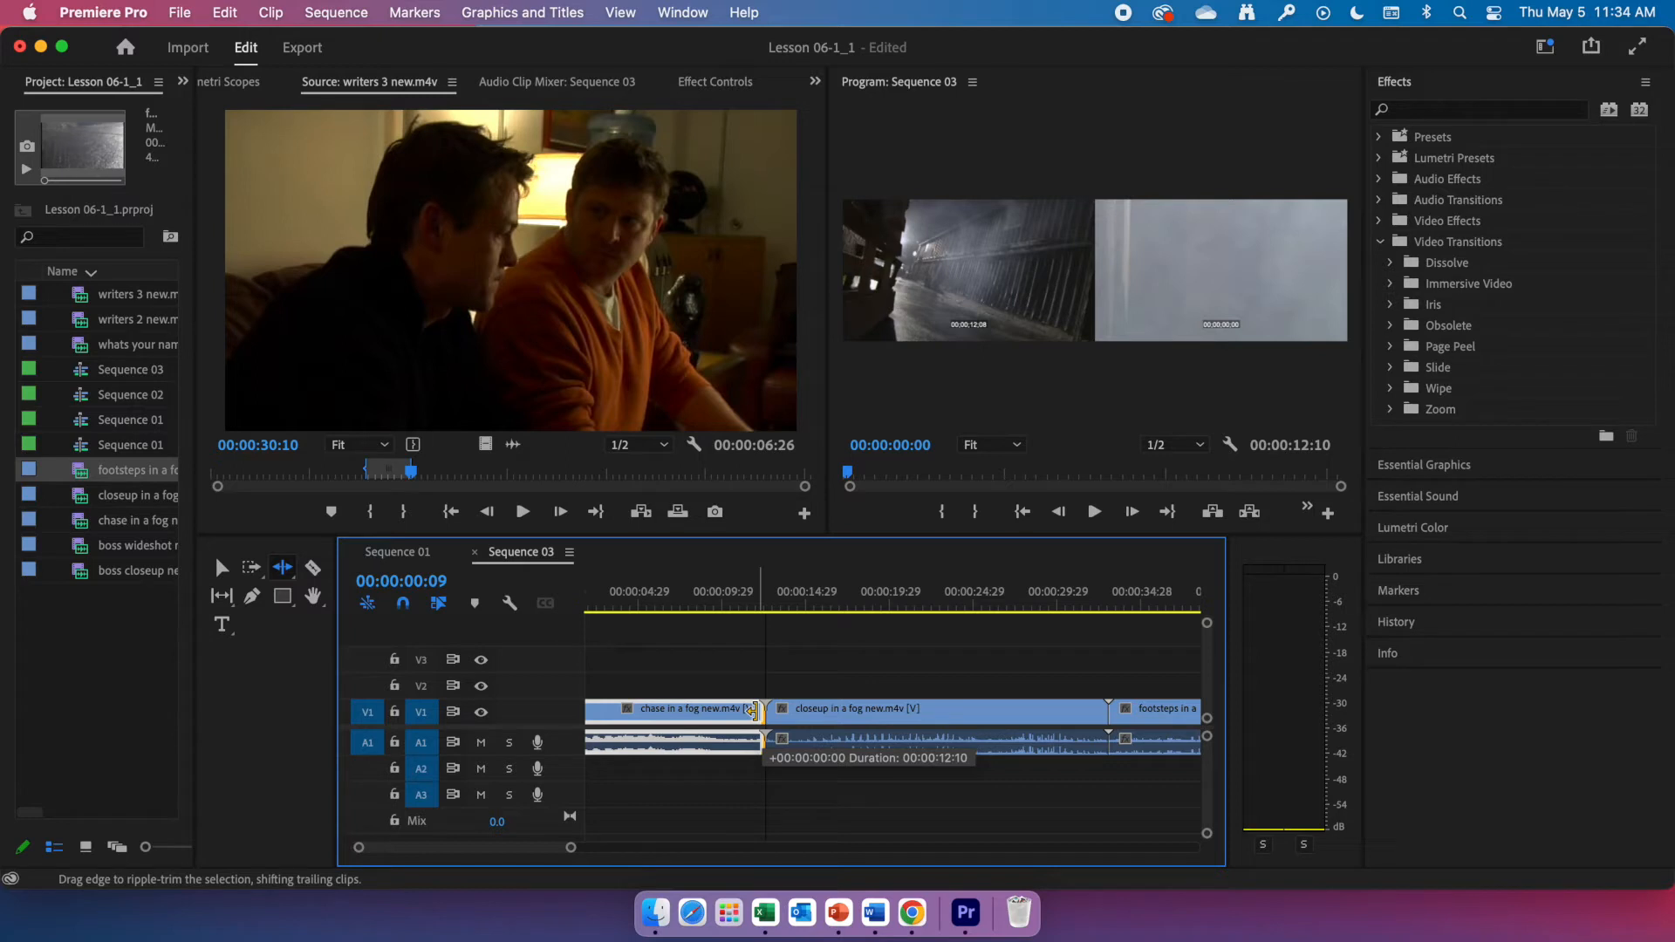
left_click_drag(754, 711, 692, 709)
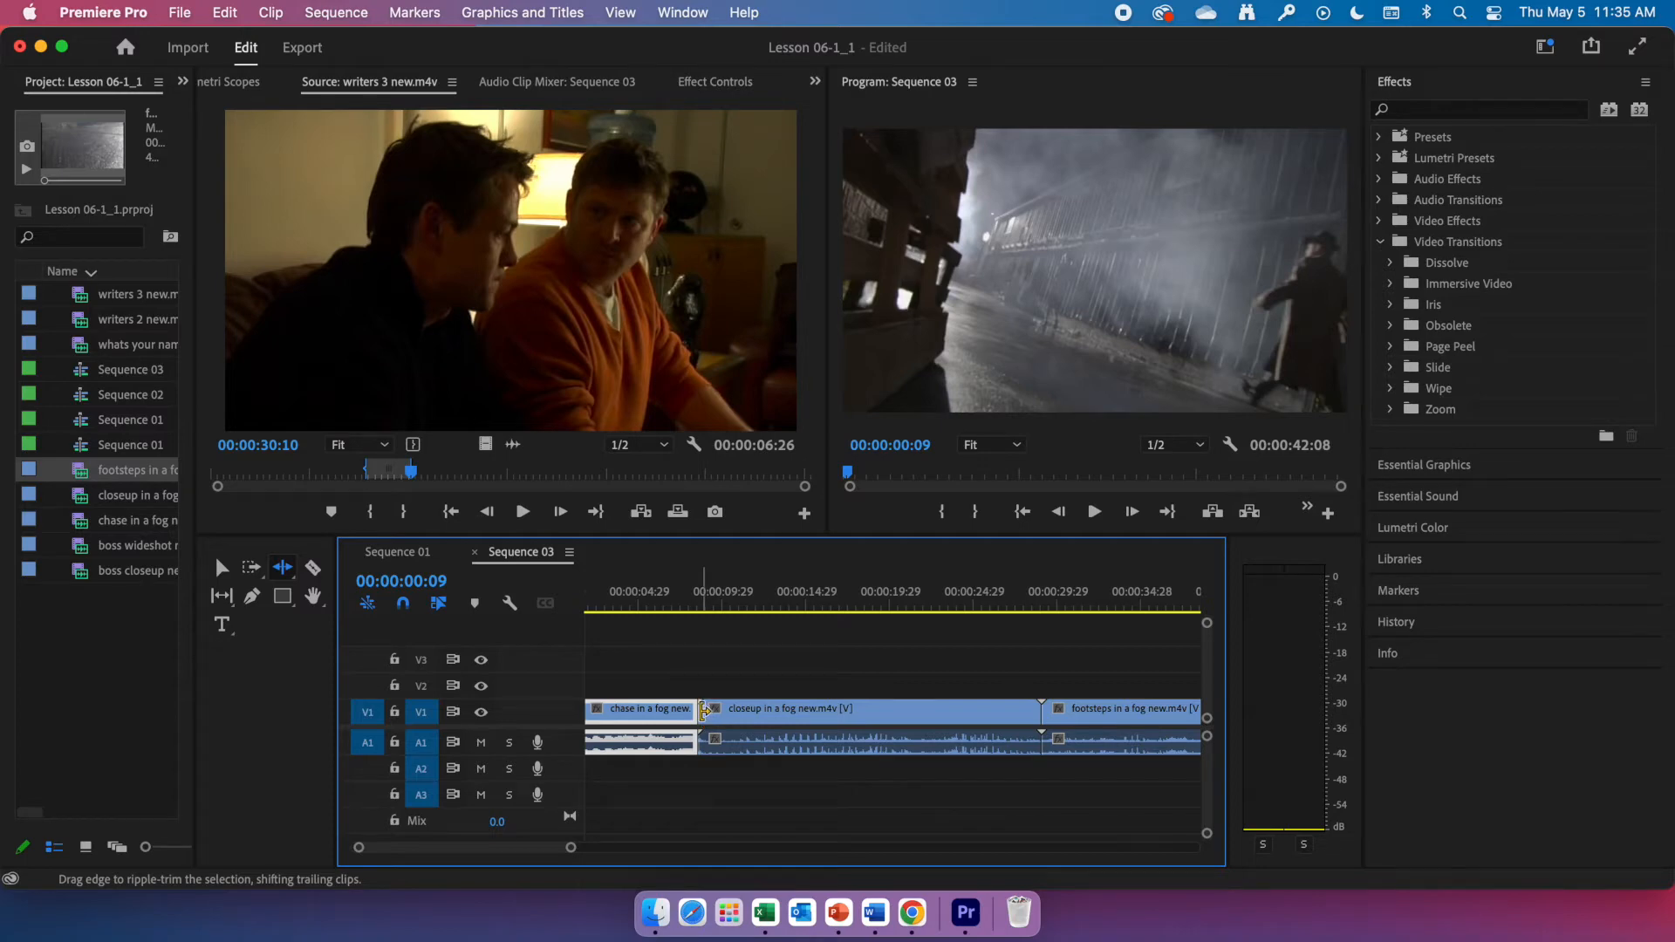
Step: Ripple-trim about 4 seconds off the start of the closeup in a fog clip
left_click(703, 711)
left_click_drag(703, 711, 771, 711)
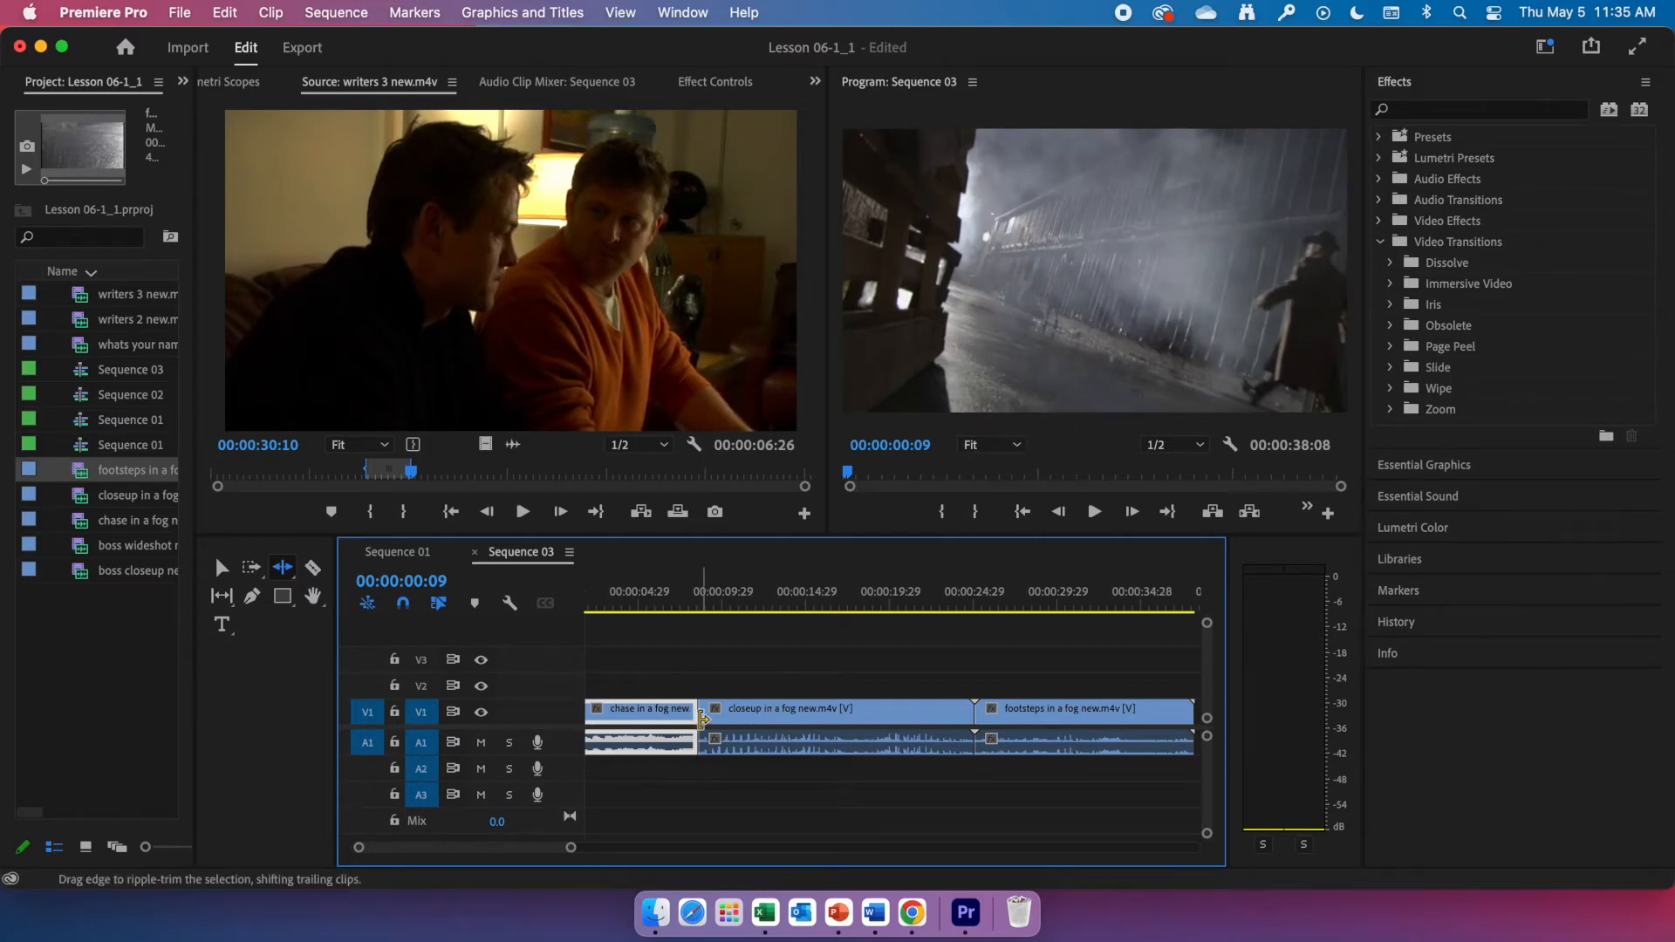
left_click(693, 717)
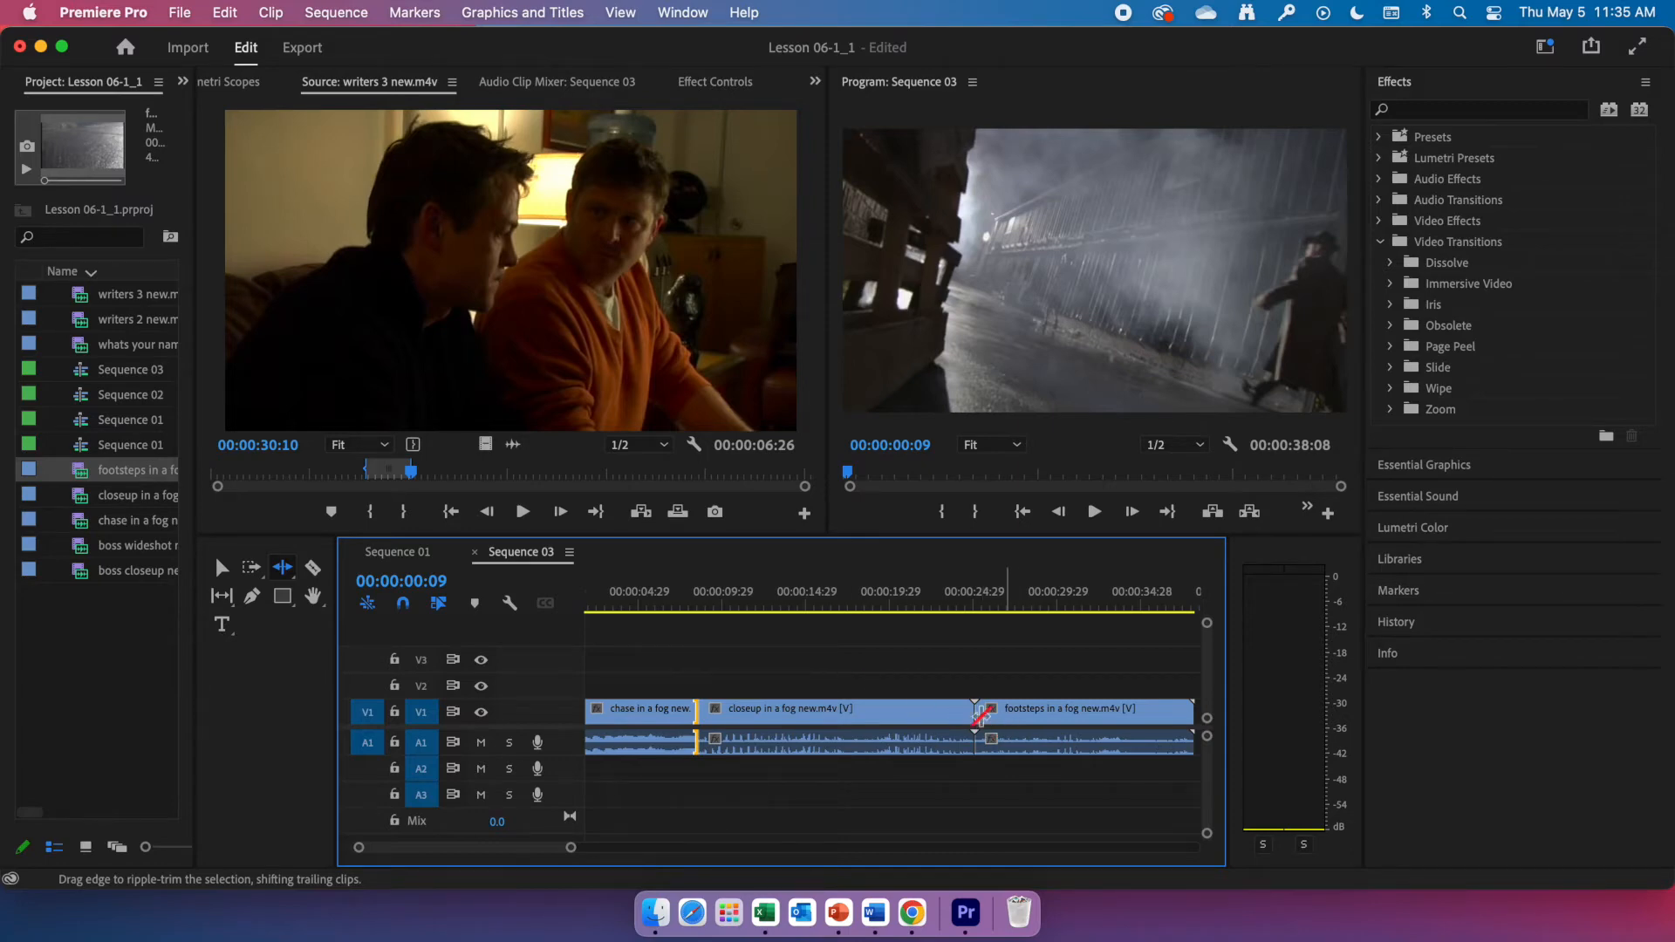
Step: Ripple-trim about 4 seconds off both the end of the closeup clip and the start of the footsteps in a fog clip
left_click(970, 713)
left_click_drag(968, 713, 905, 713)
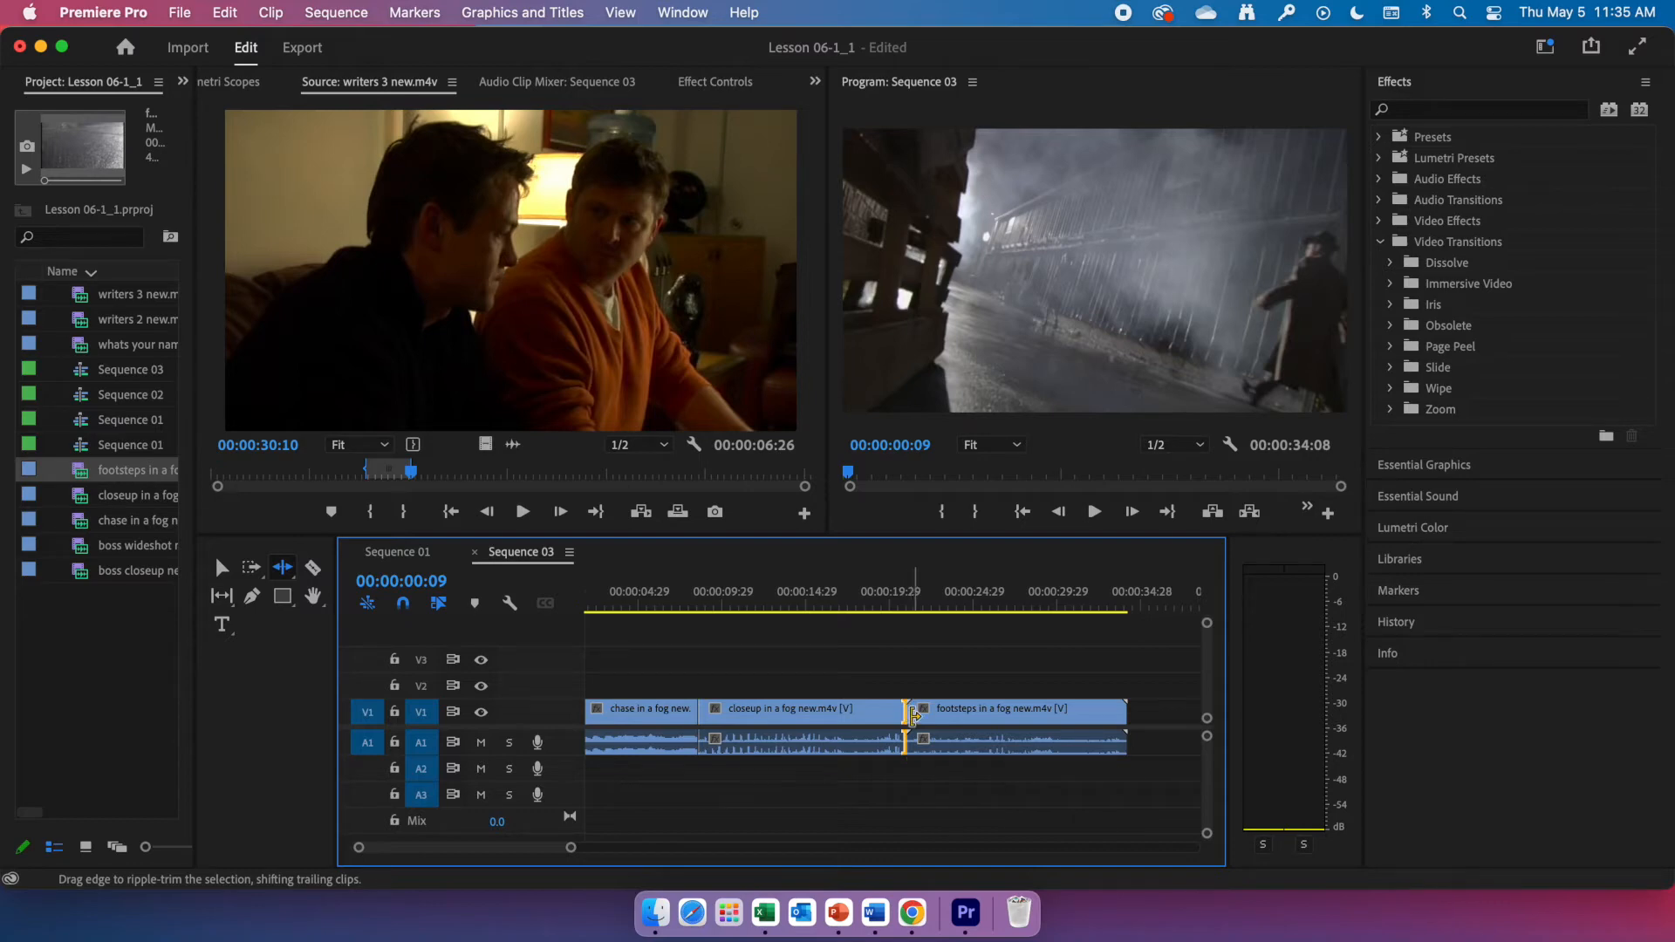
left_click_drag(909, 712, 978, 711)
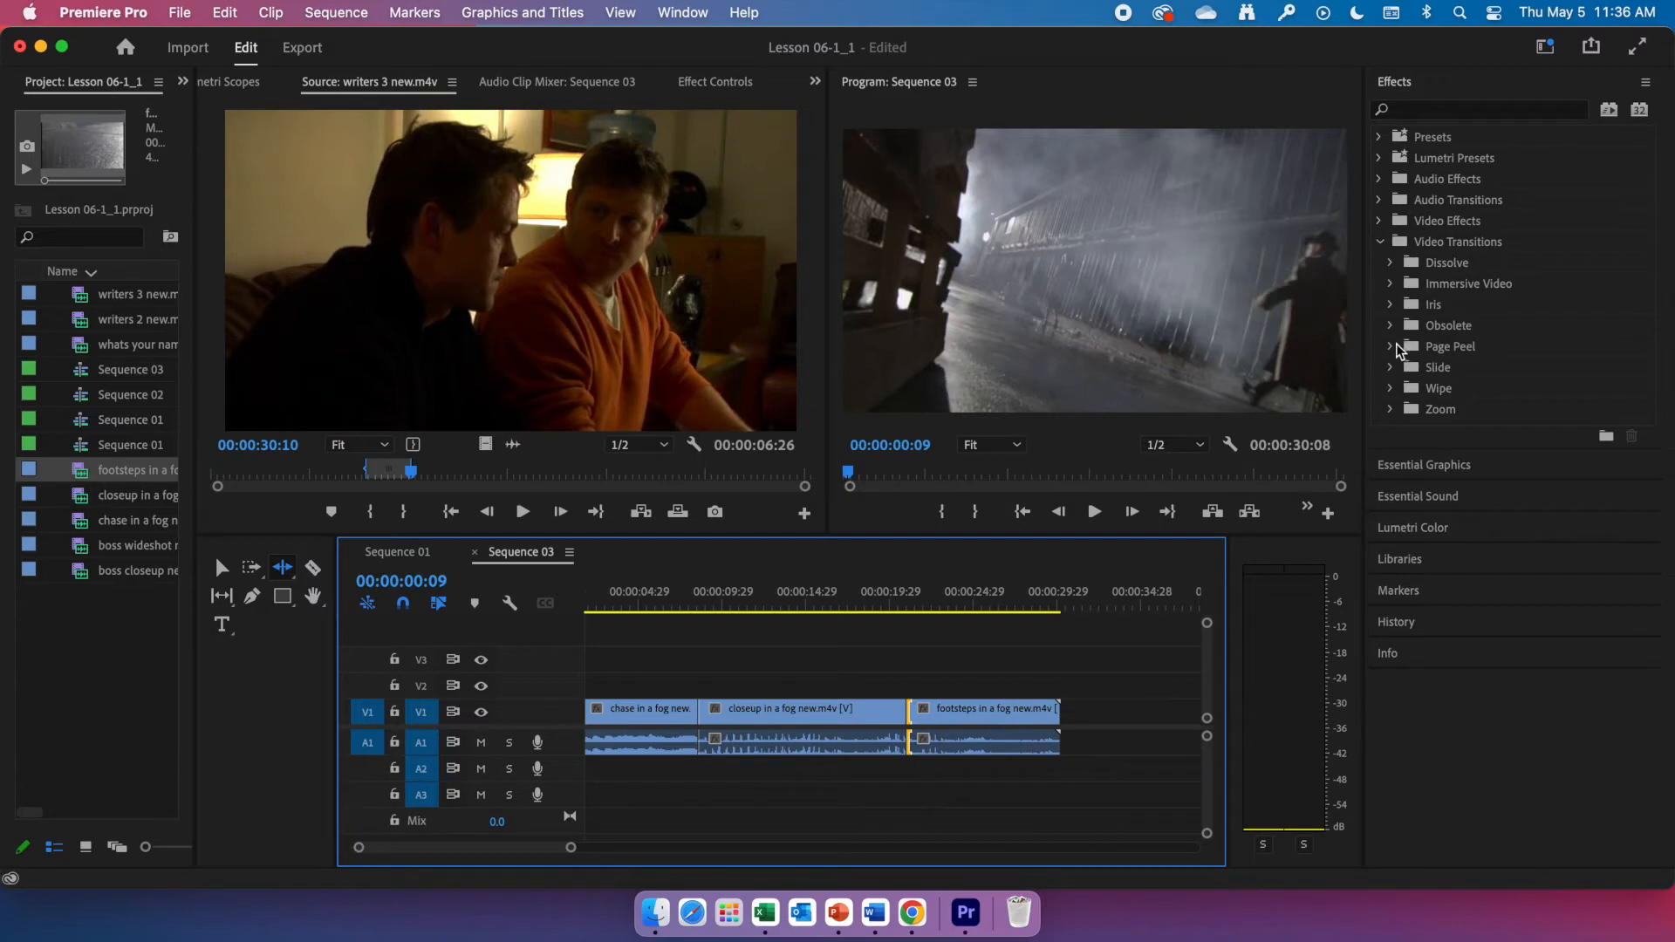
Step: Apply a Cross Dissolve video transition centred on the cut between the chase and closeup in a fog clips
left_click(1393, 265)
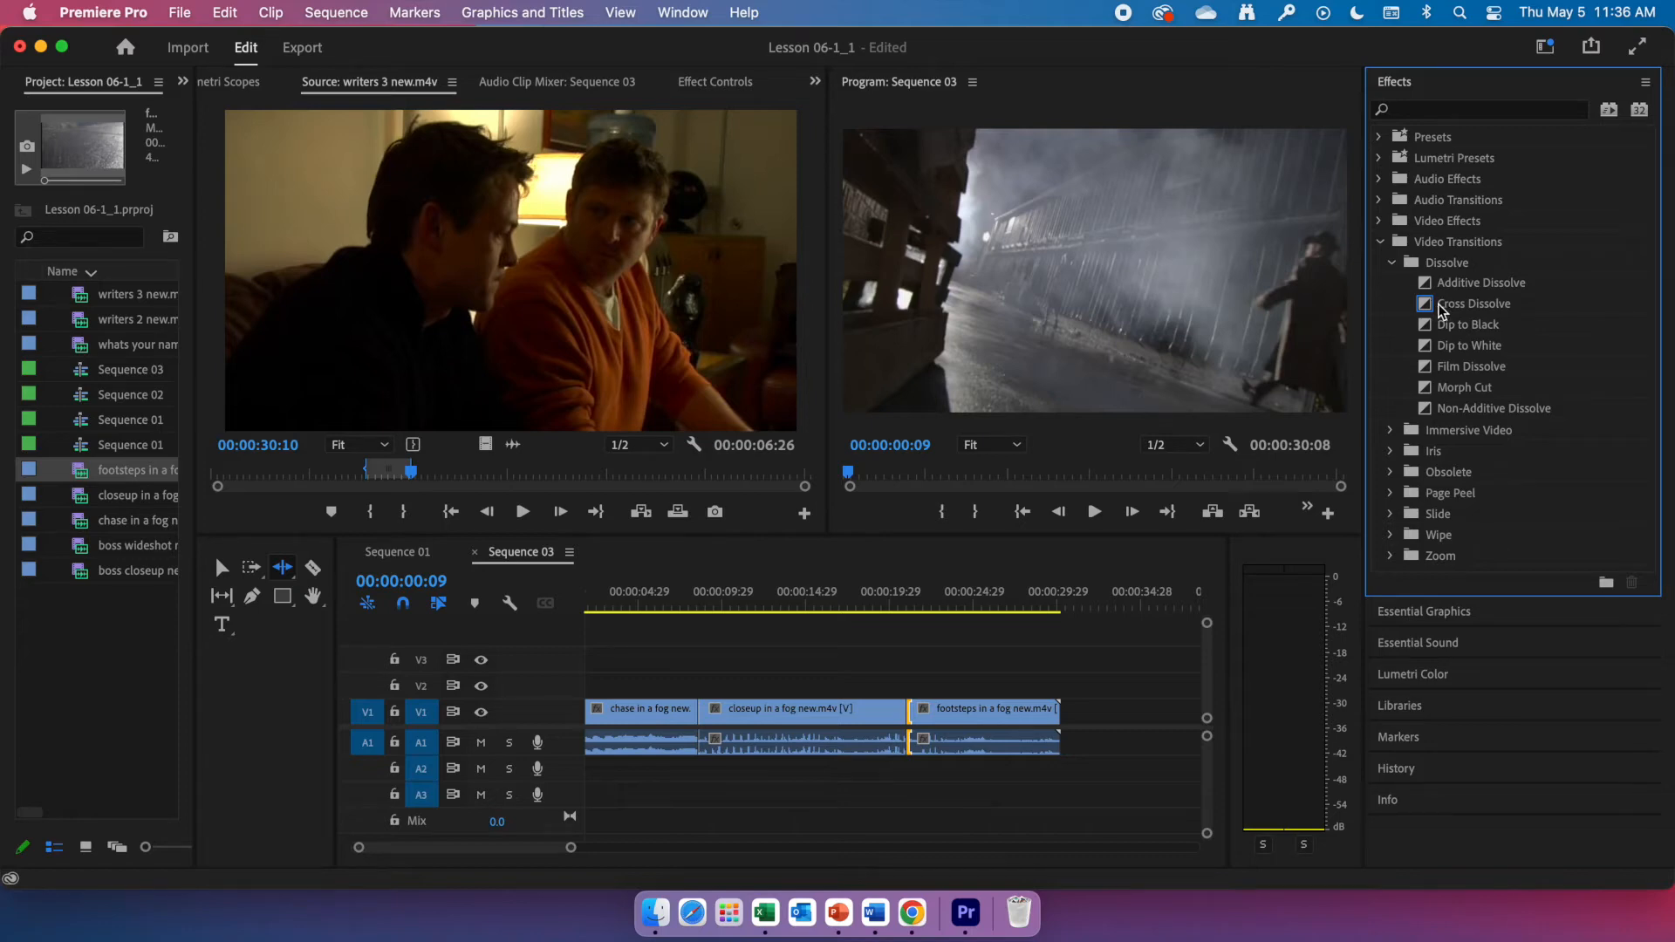
left_click_drag(1432, 311, 708, 726)
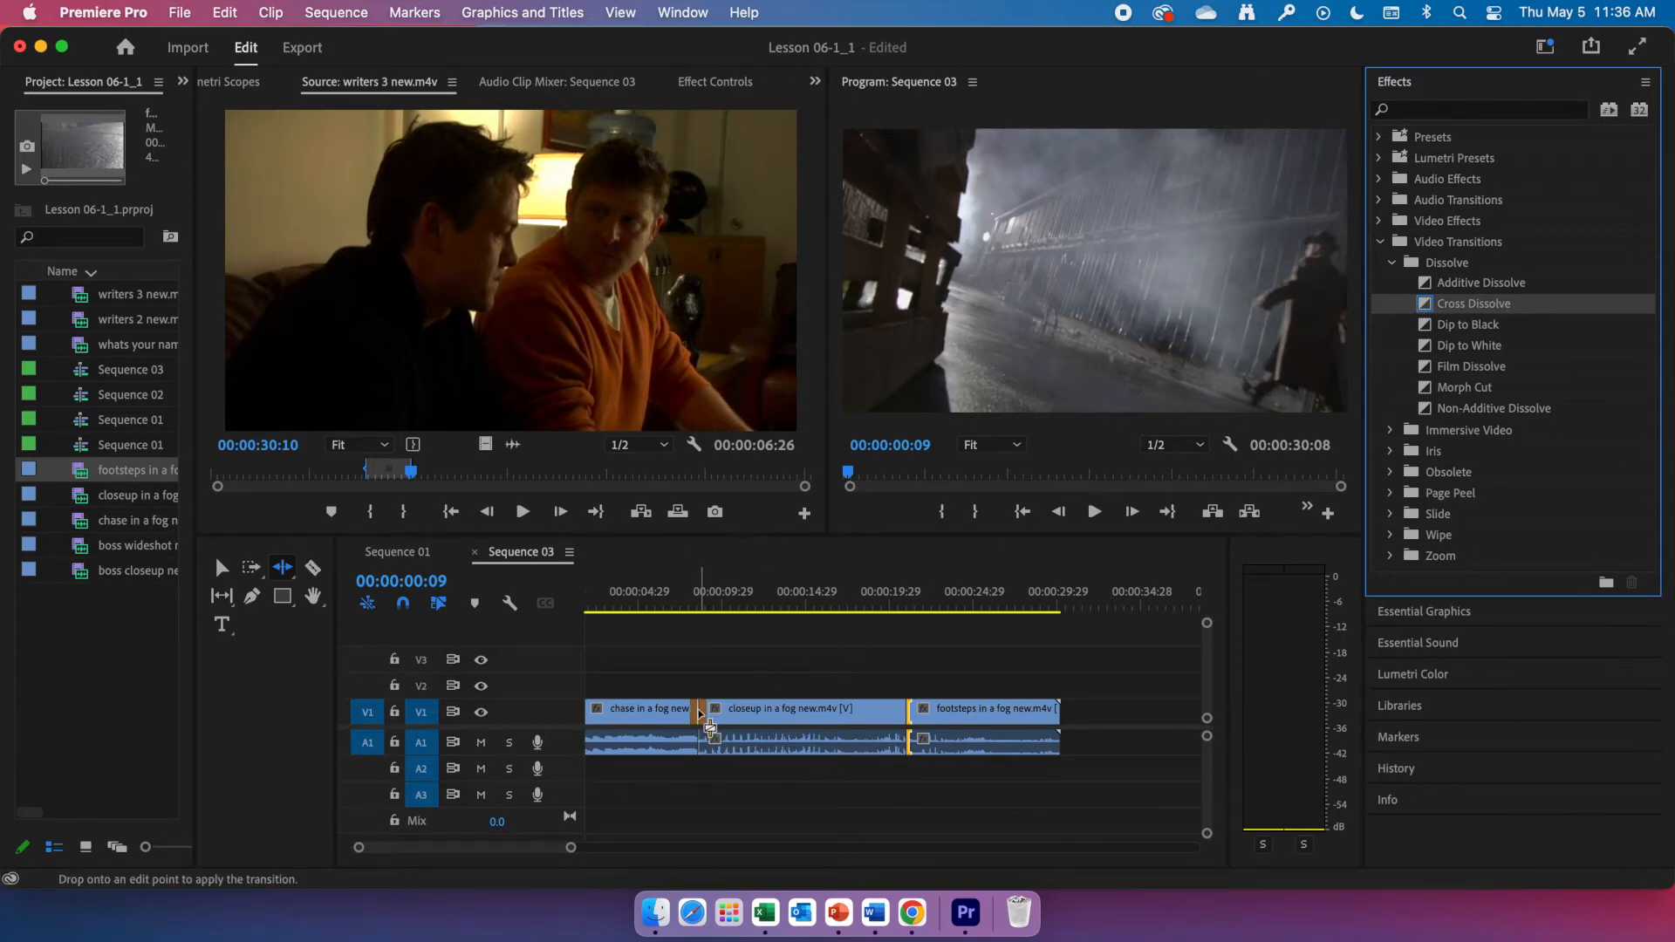
left_click_drag(711, 726, 700, 727)
left_click_drag(701, 727, 707, 729)
left_click_drag(703, 727, 712, 729)
left_click_drag(712, 728, 707, 725)
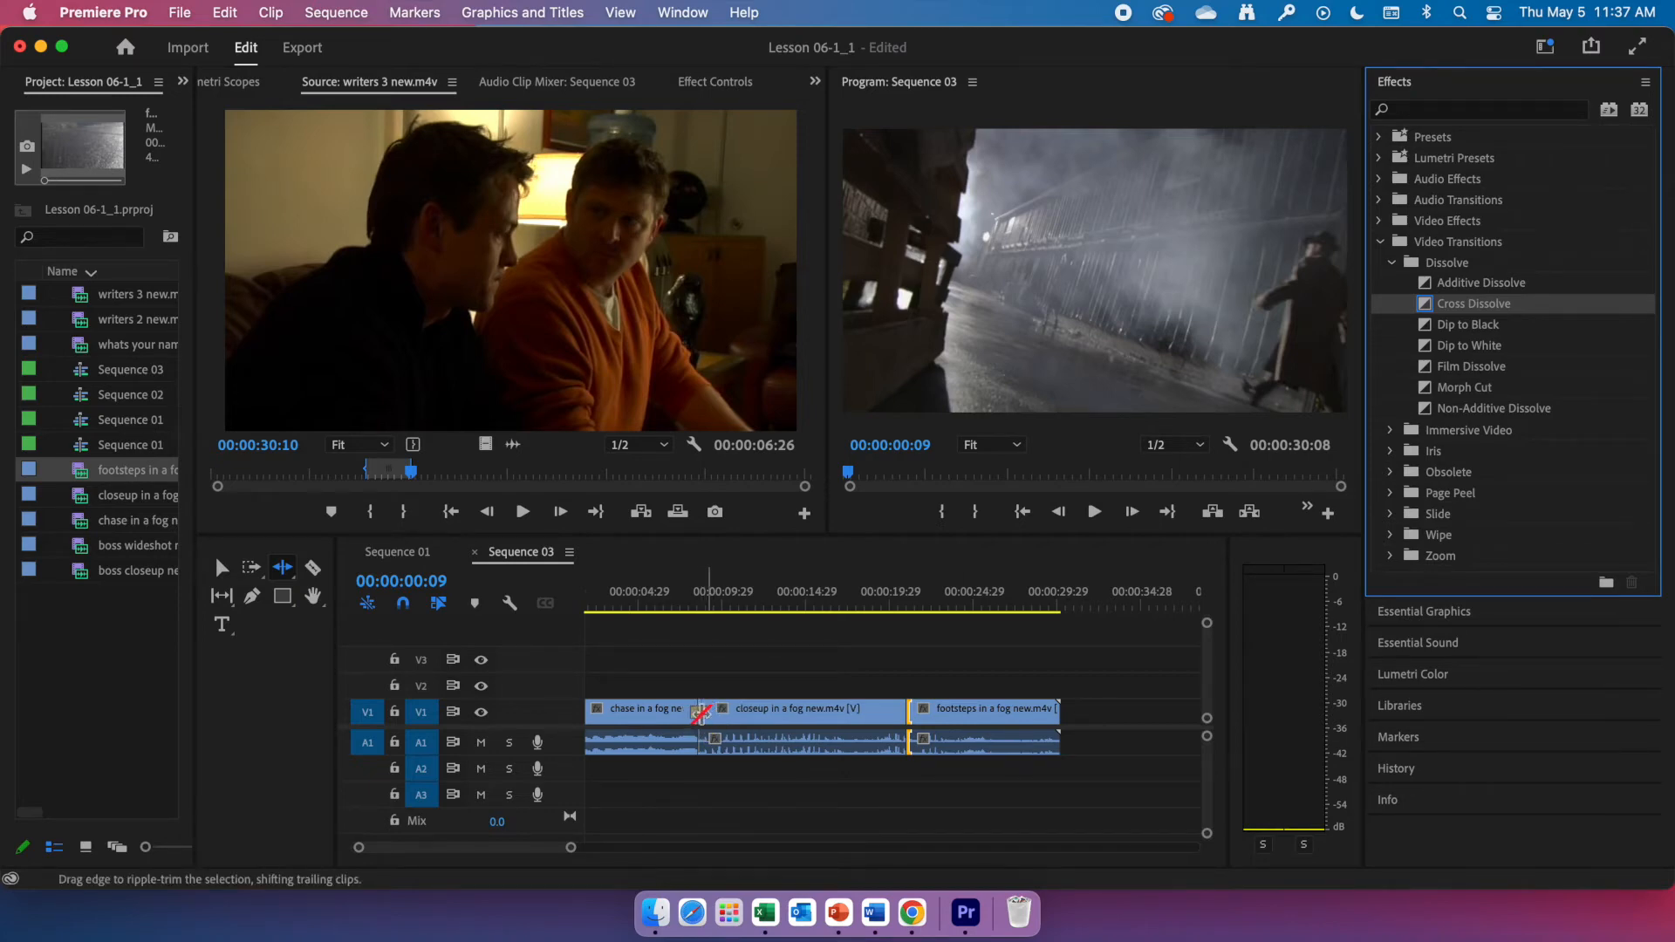
Step: Select the Cross Dissolve transition between the chase and closeup clips with the Selection Tool
left_click(708, 719)
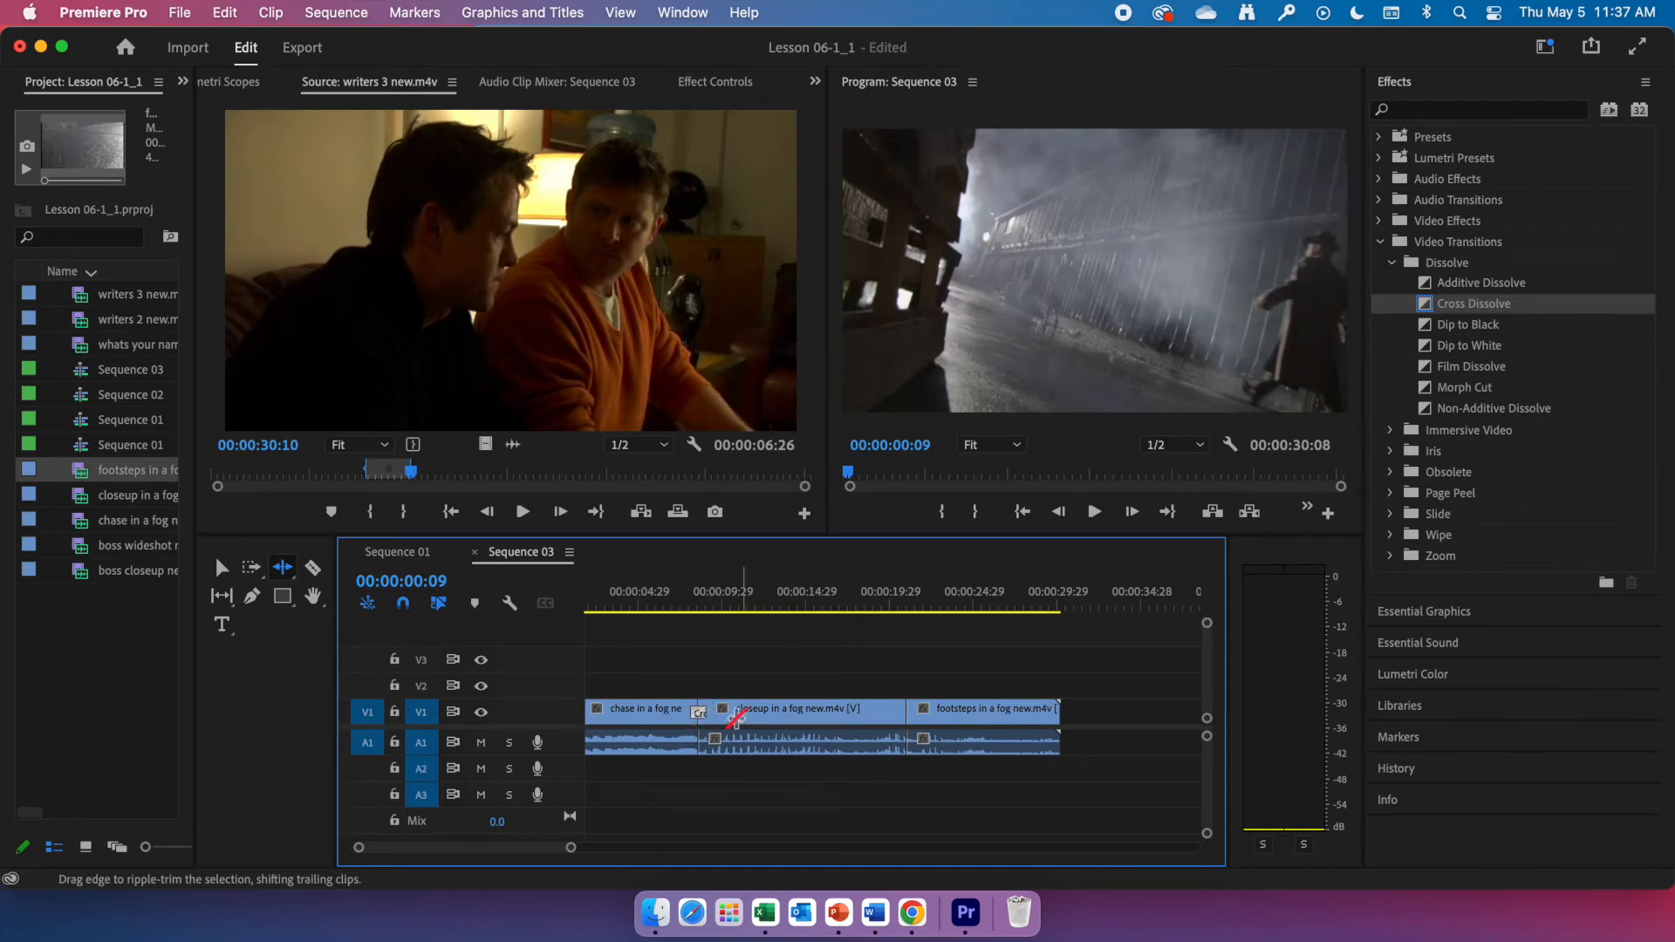
key("=")
scroll(740, 722, "left", 5)
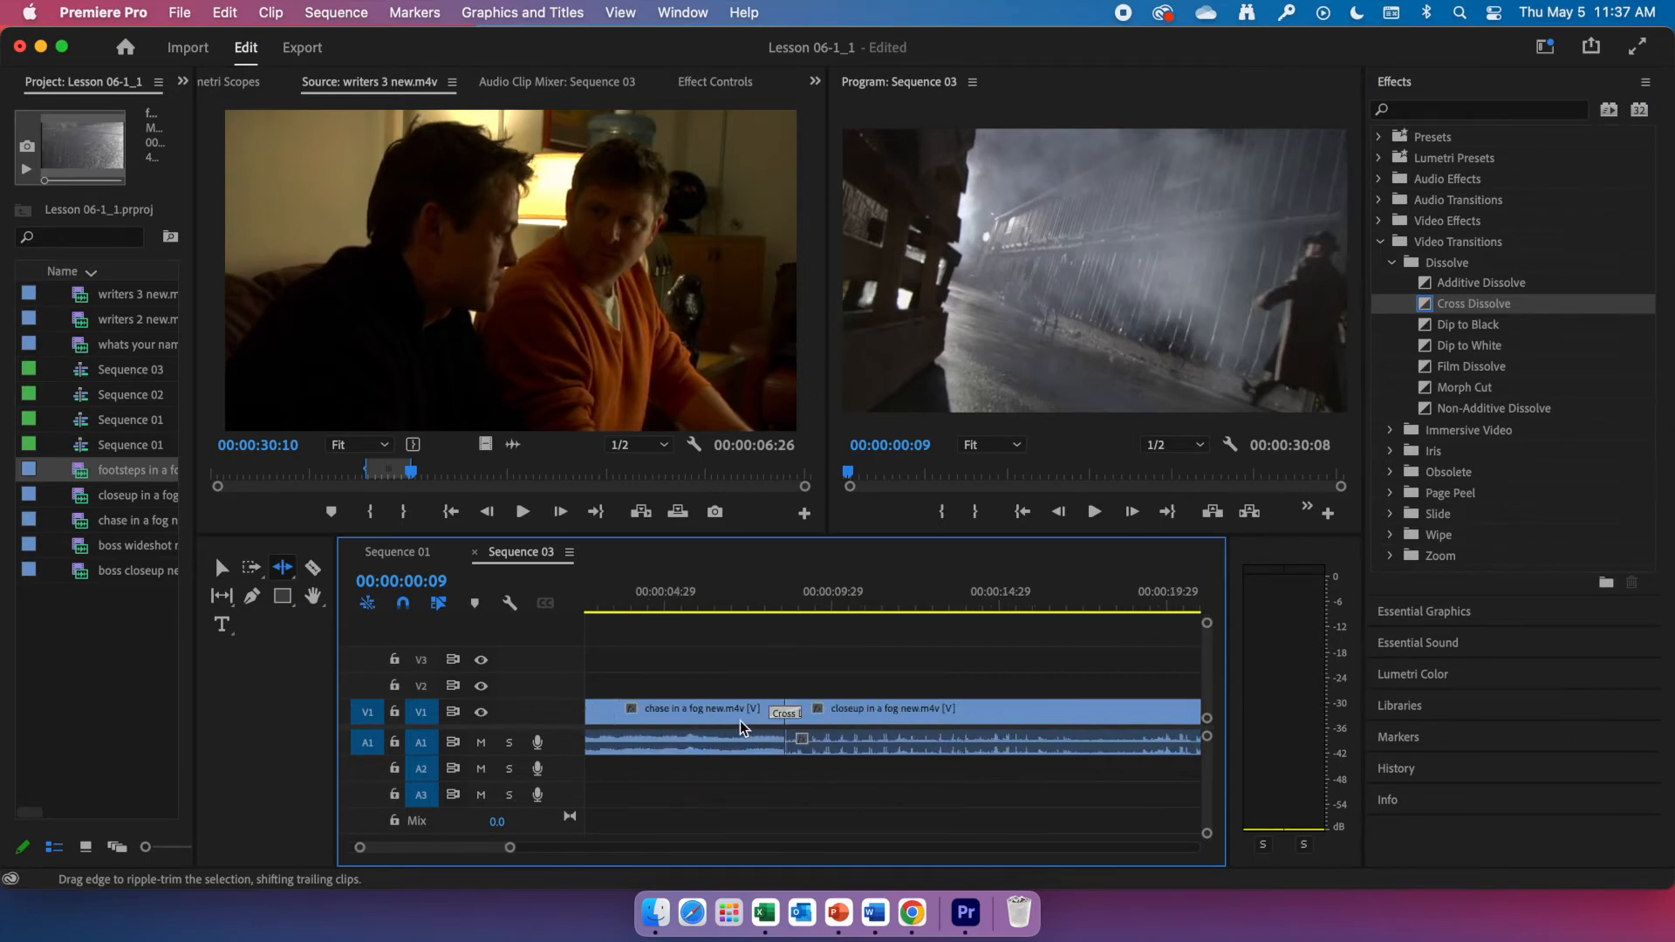
scroll(740, 723, "left", 2)
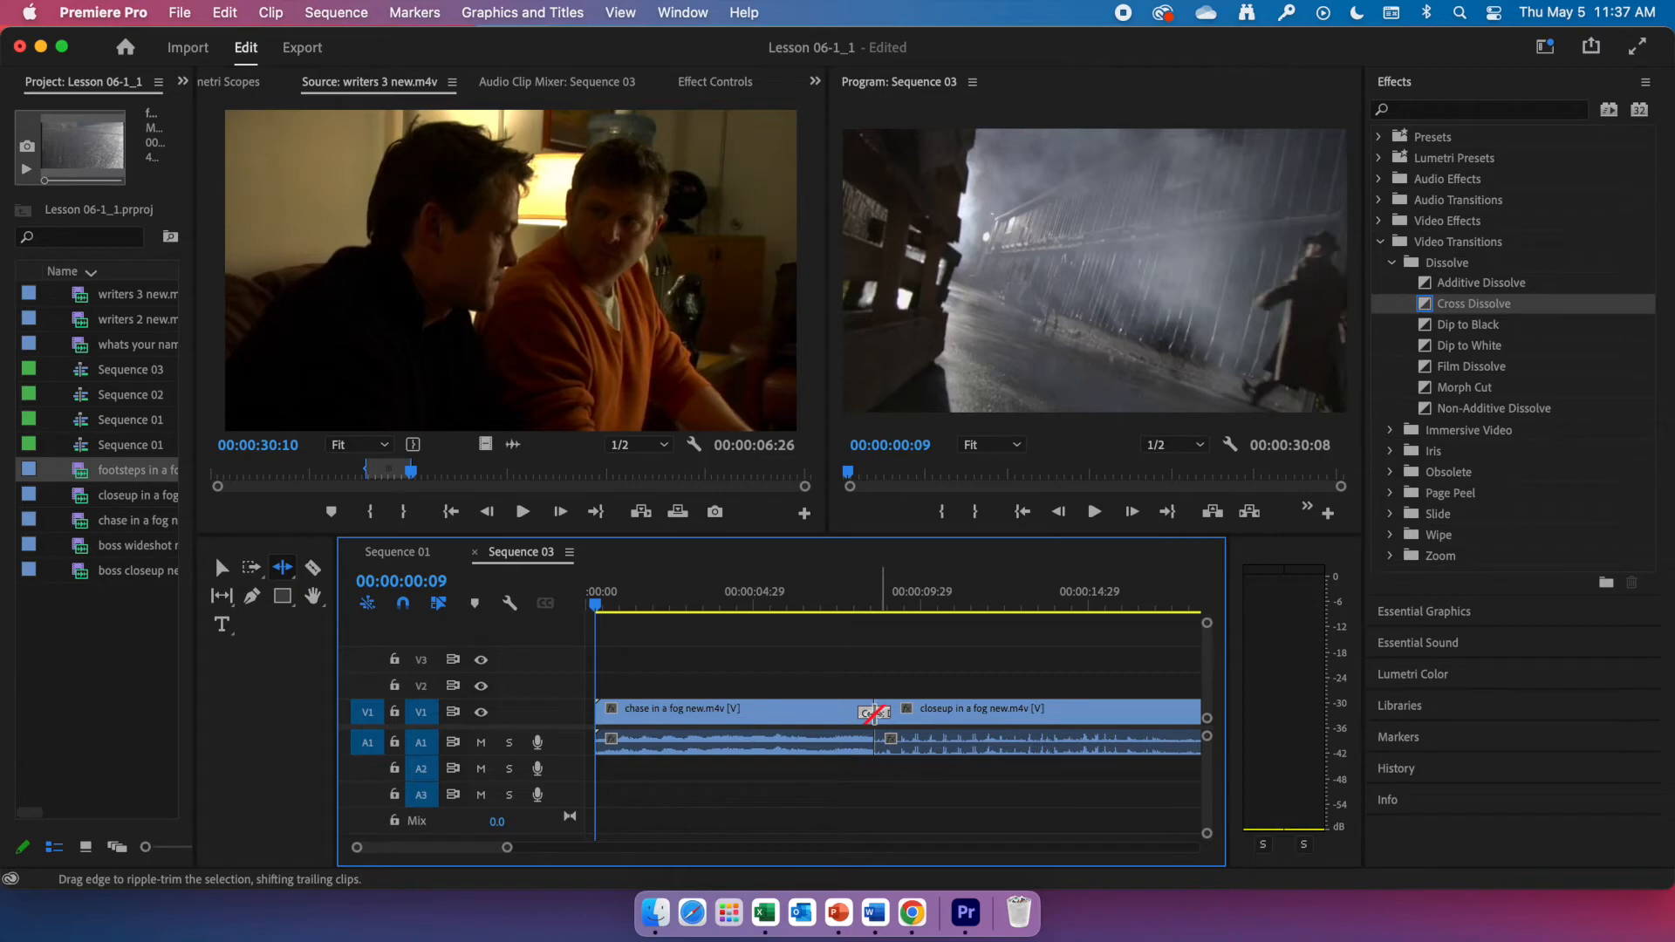
scroll(873, 714, "right", 1)
left_click(218, 569)
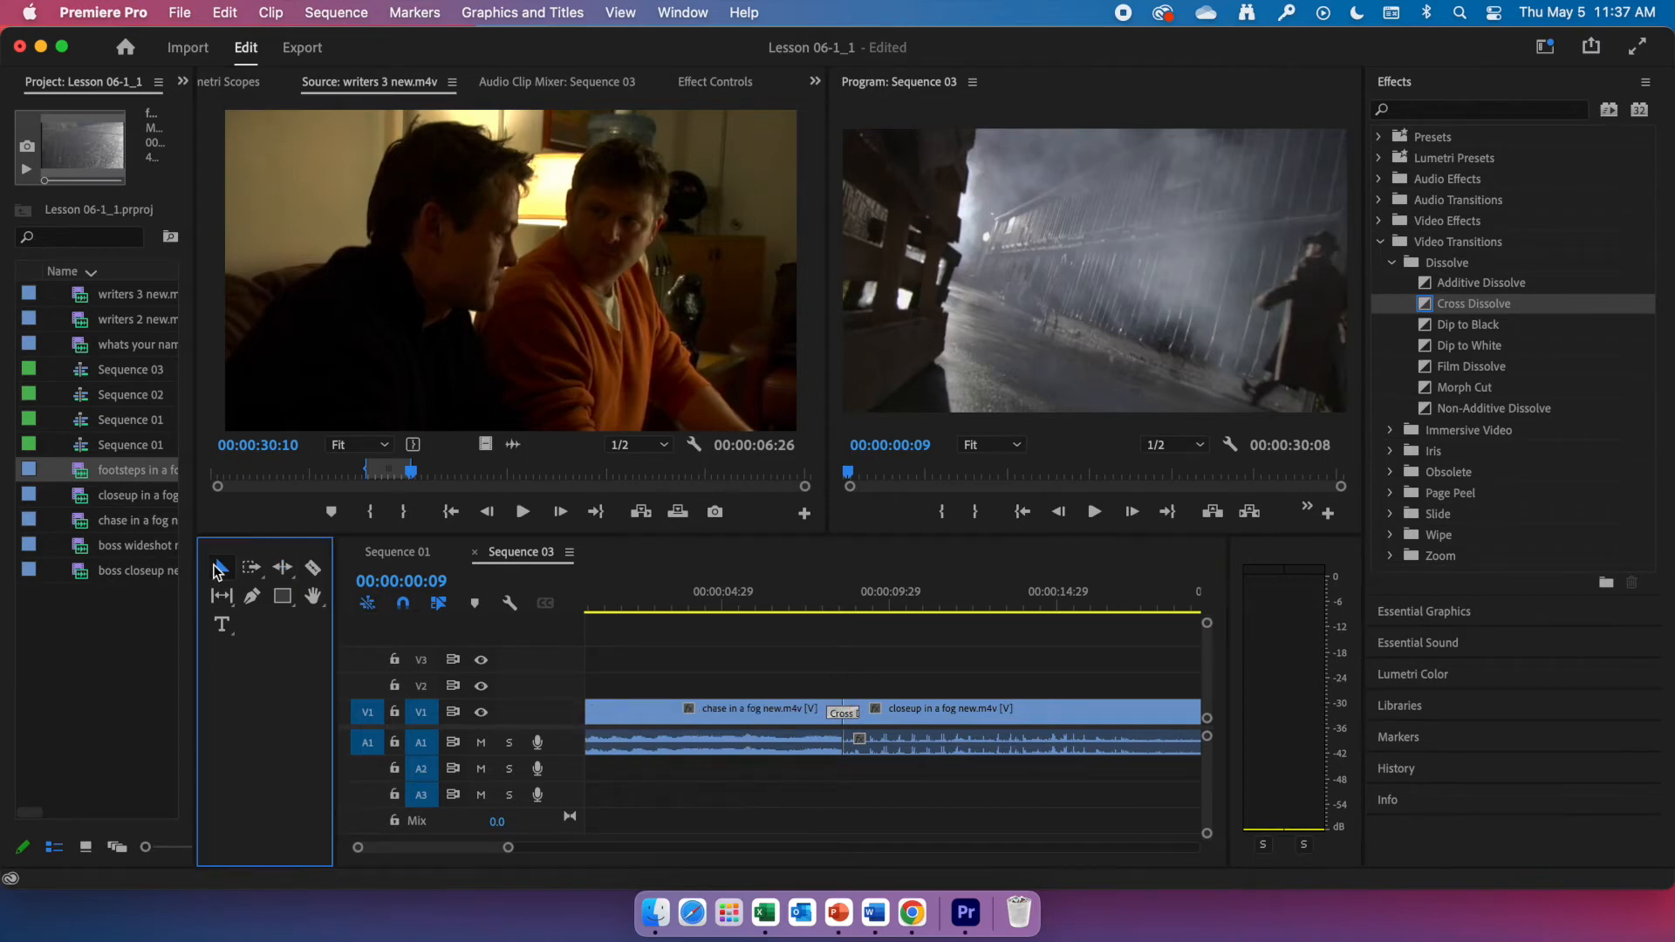
left_click(844, 718)
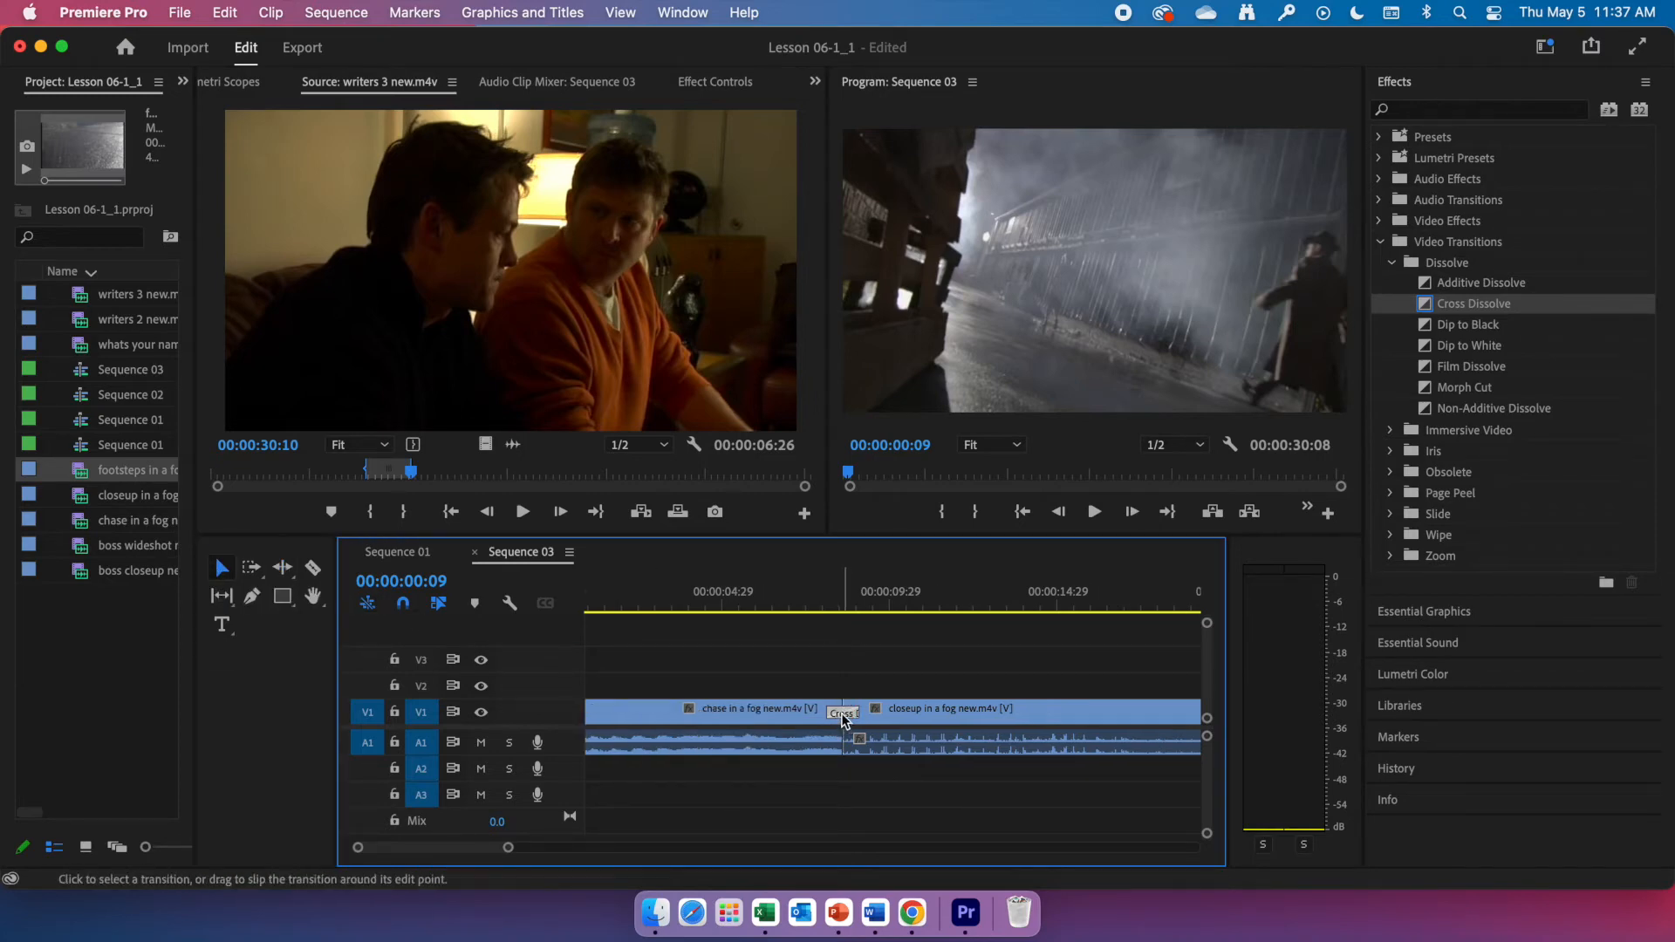
Step: Set the duration of the Cross Dissolve between the chase and closeup clips to 00:00:10:00
double_click(843, 718)
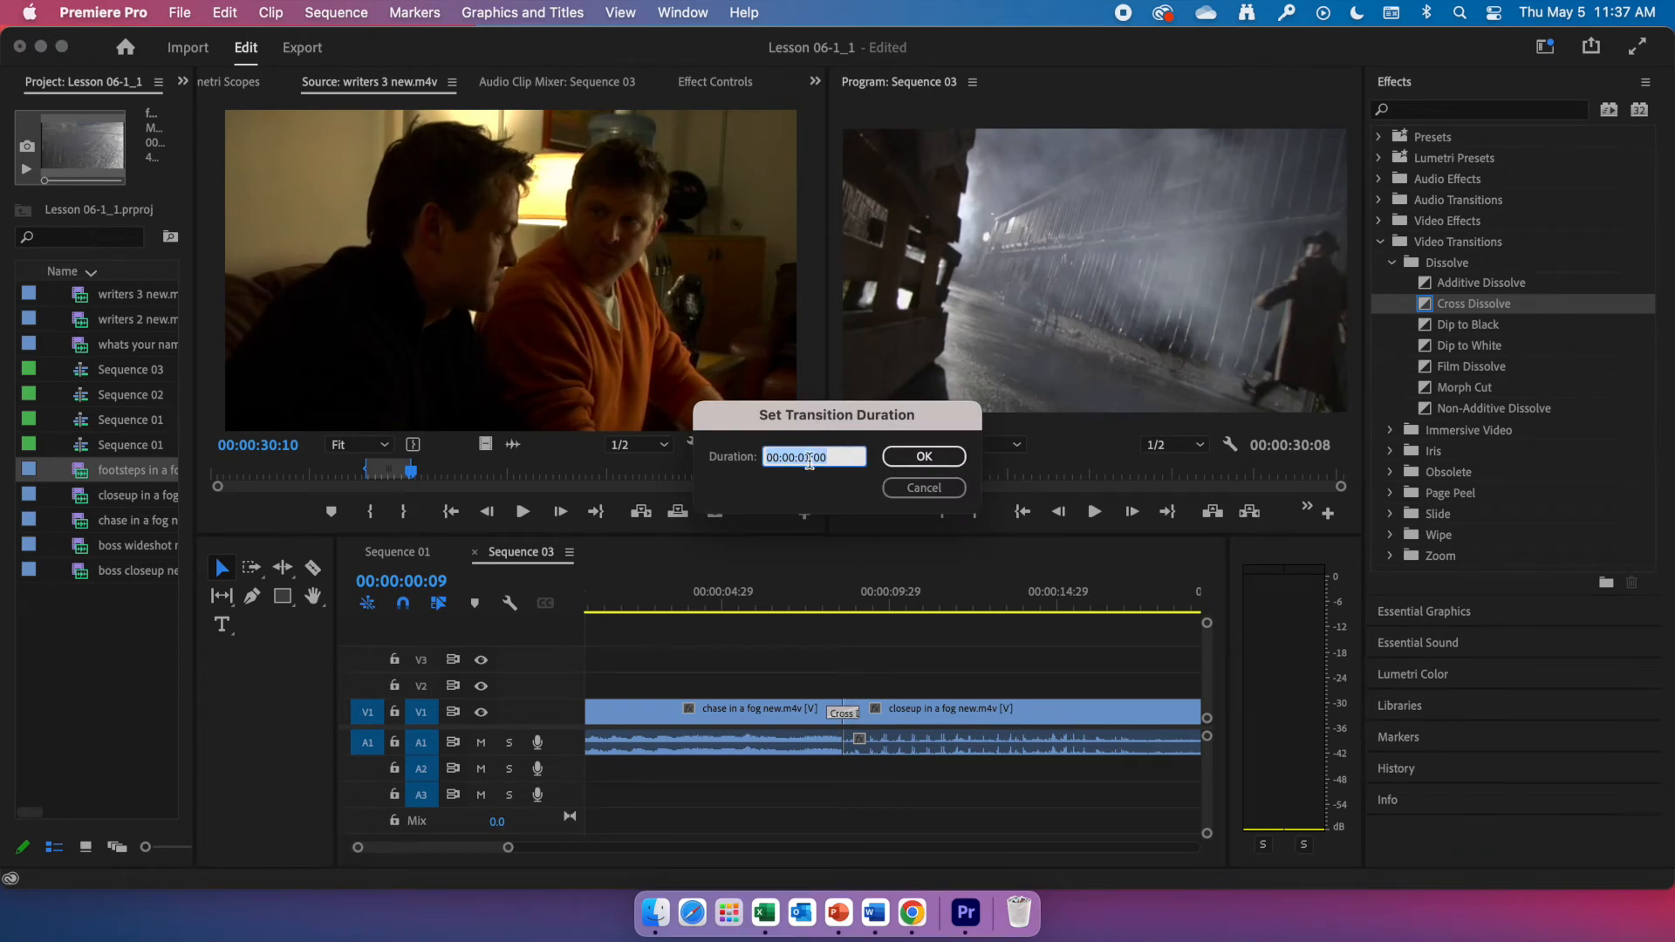
left_click_drag(798, 458, 815, 458)
type("10")
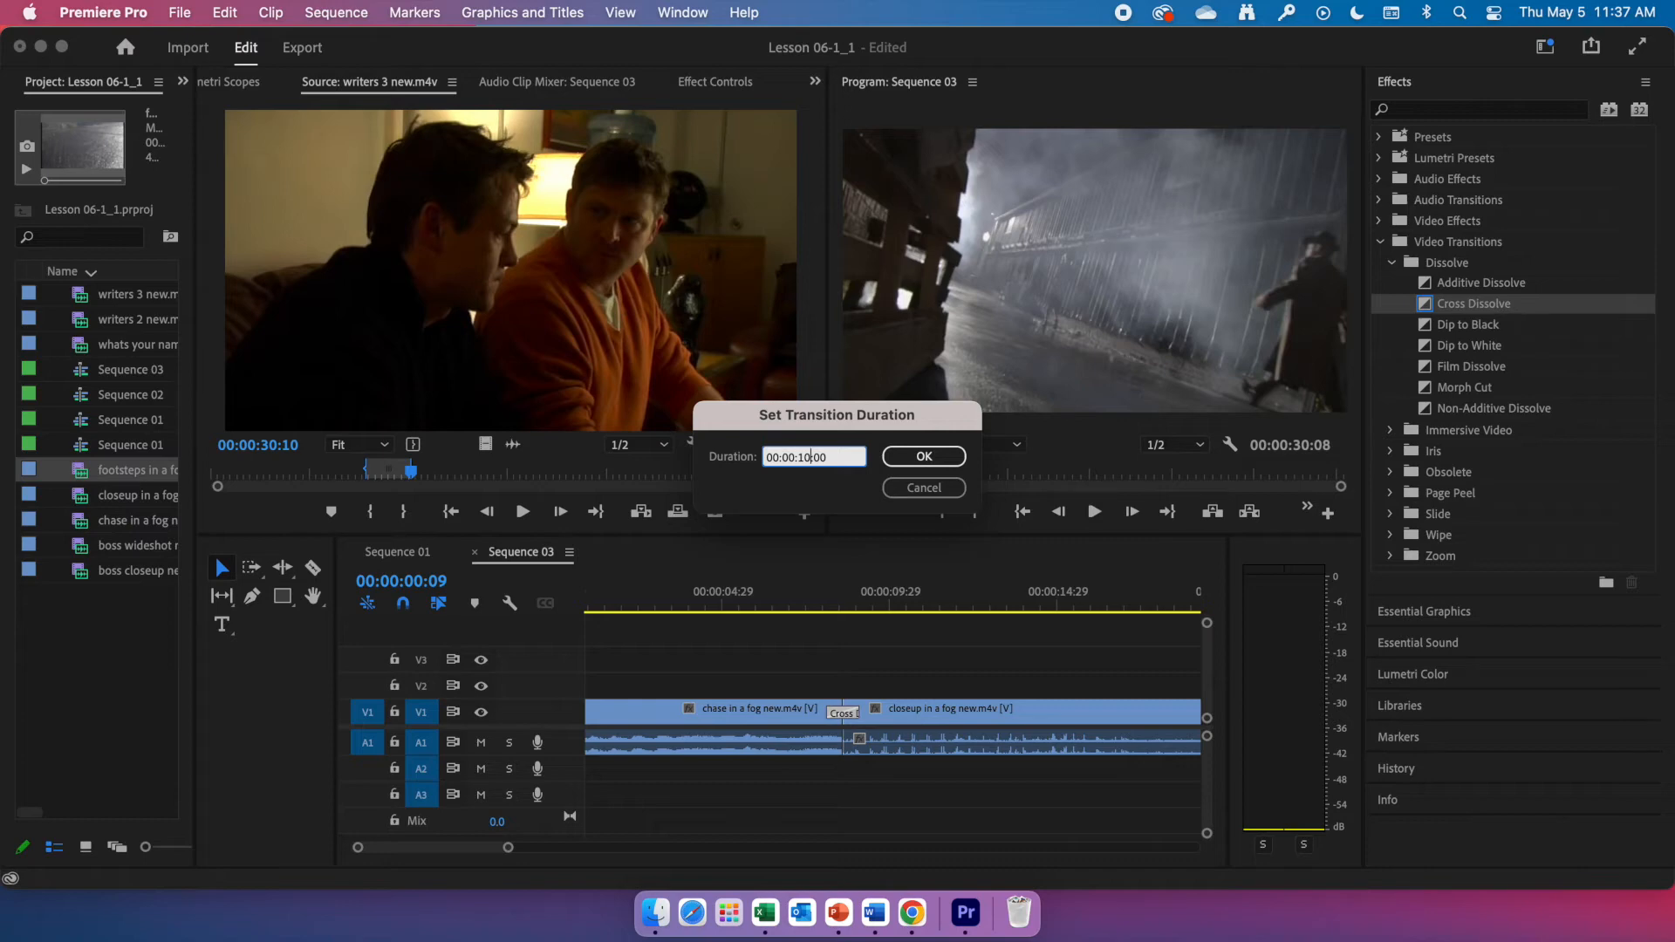
left_click(922, 456)
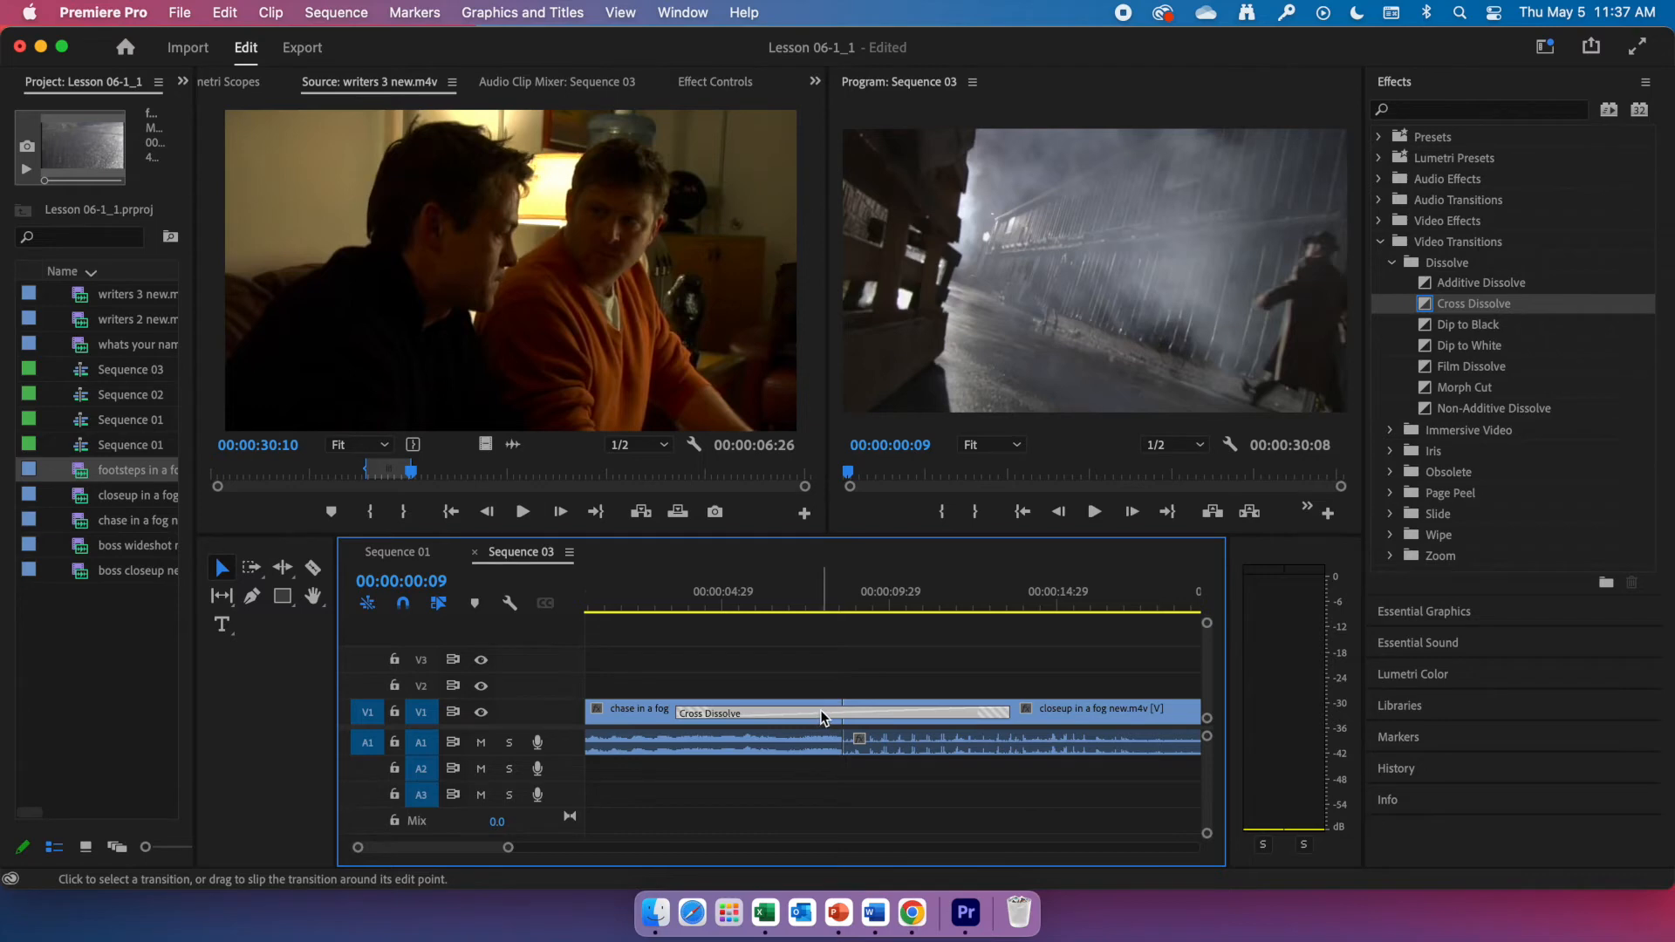
Step: Play the sequence from the start of the Cross Dissolve to just past its end to preview the transition
mouse_move(824, 718)
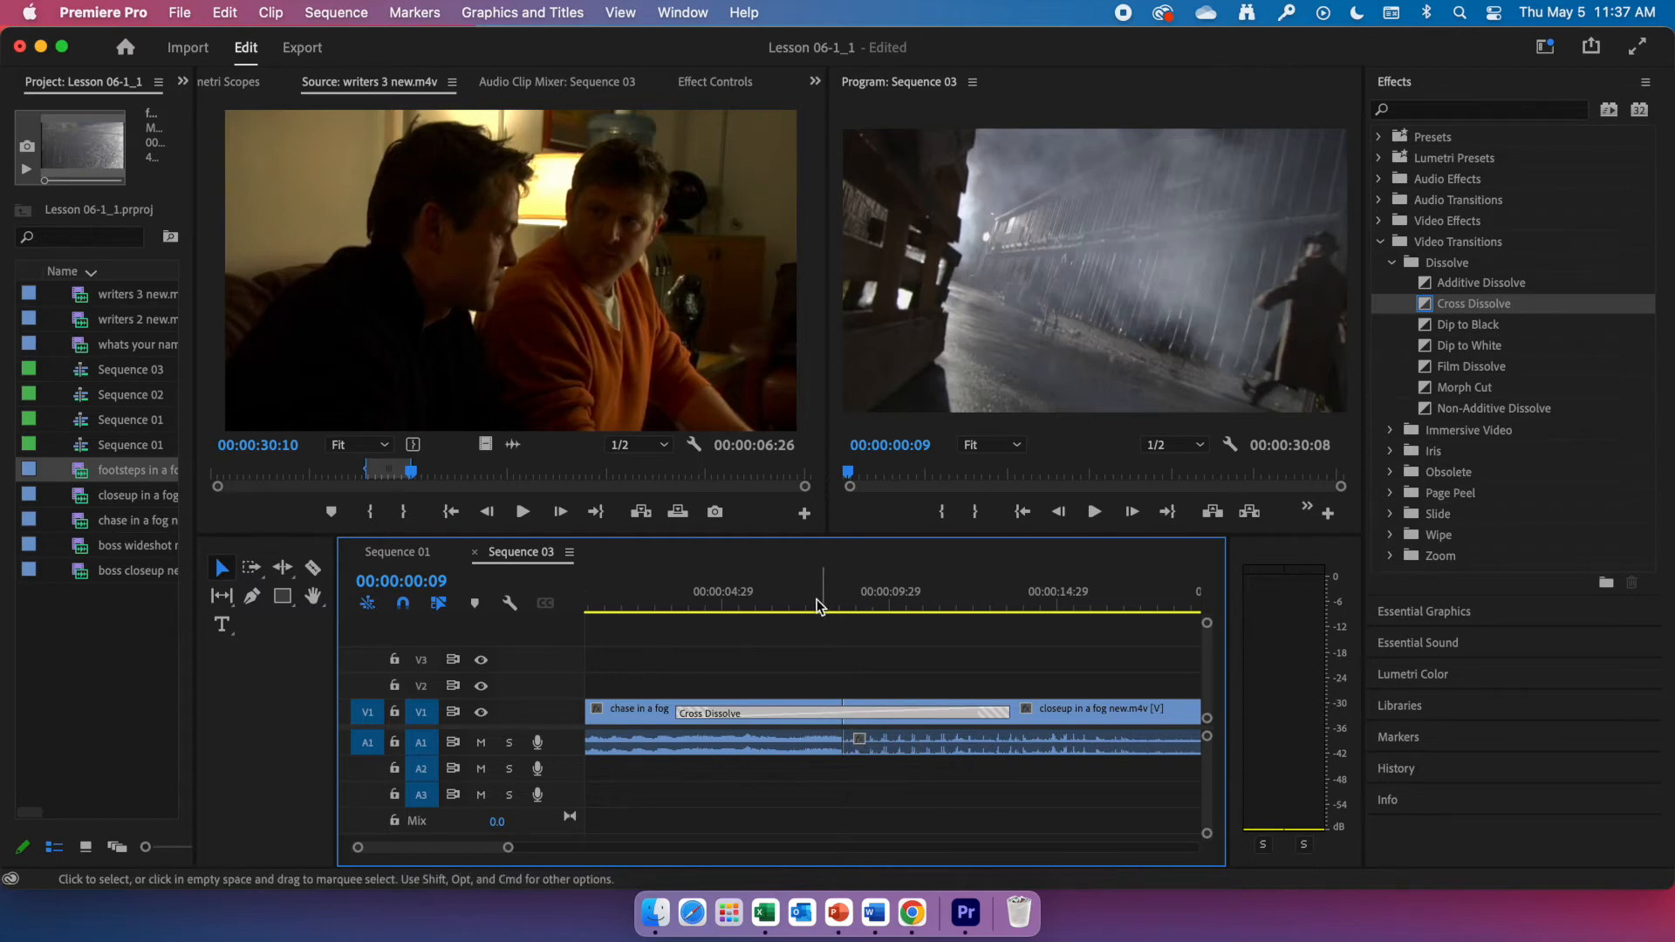
left_click(680, 610)
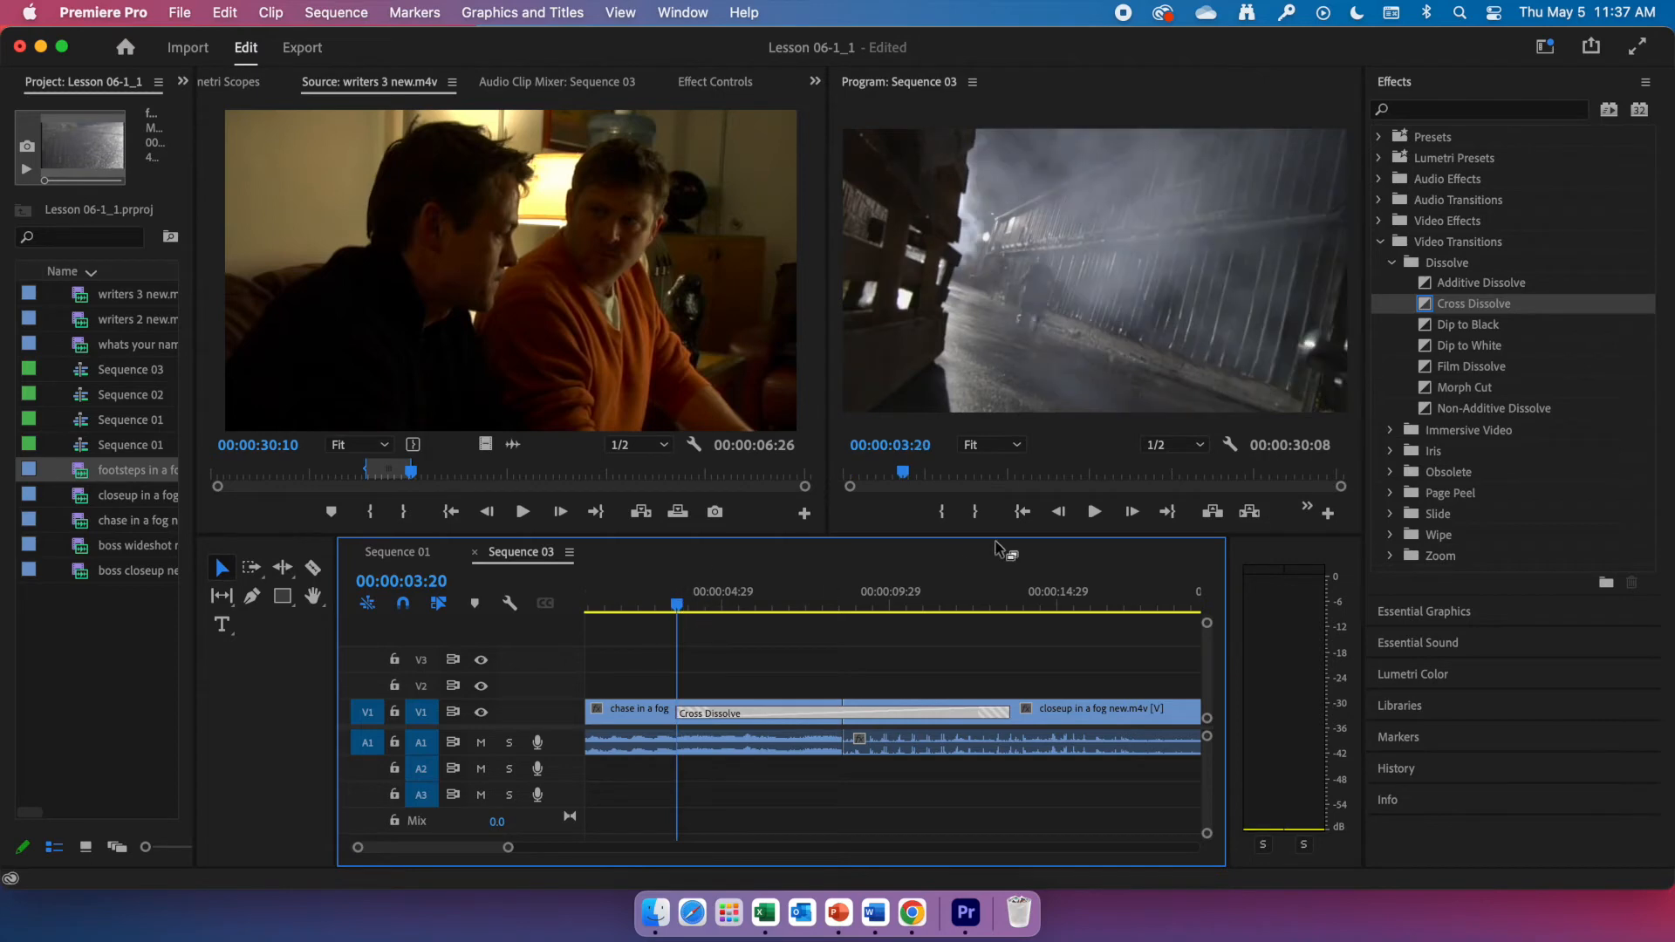
left_click(1094, 512)
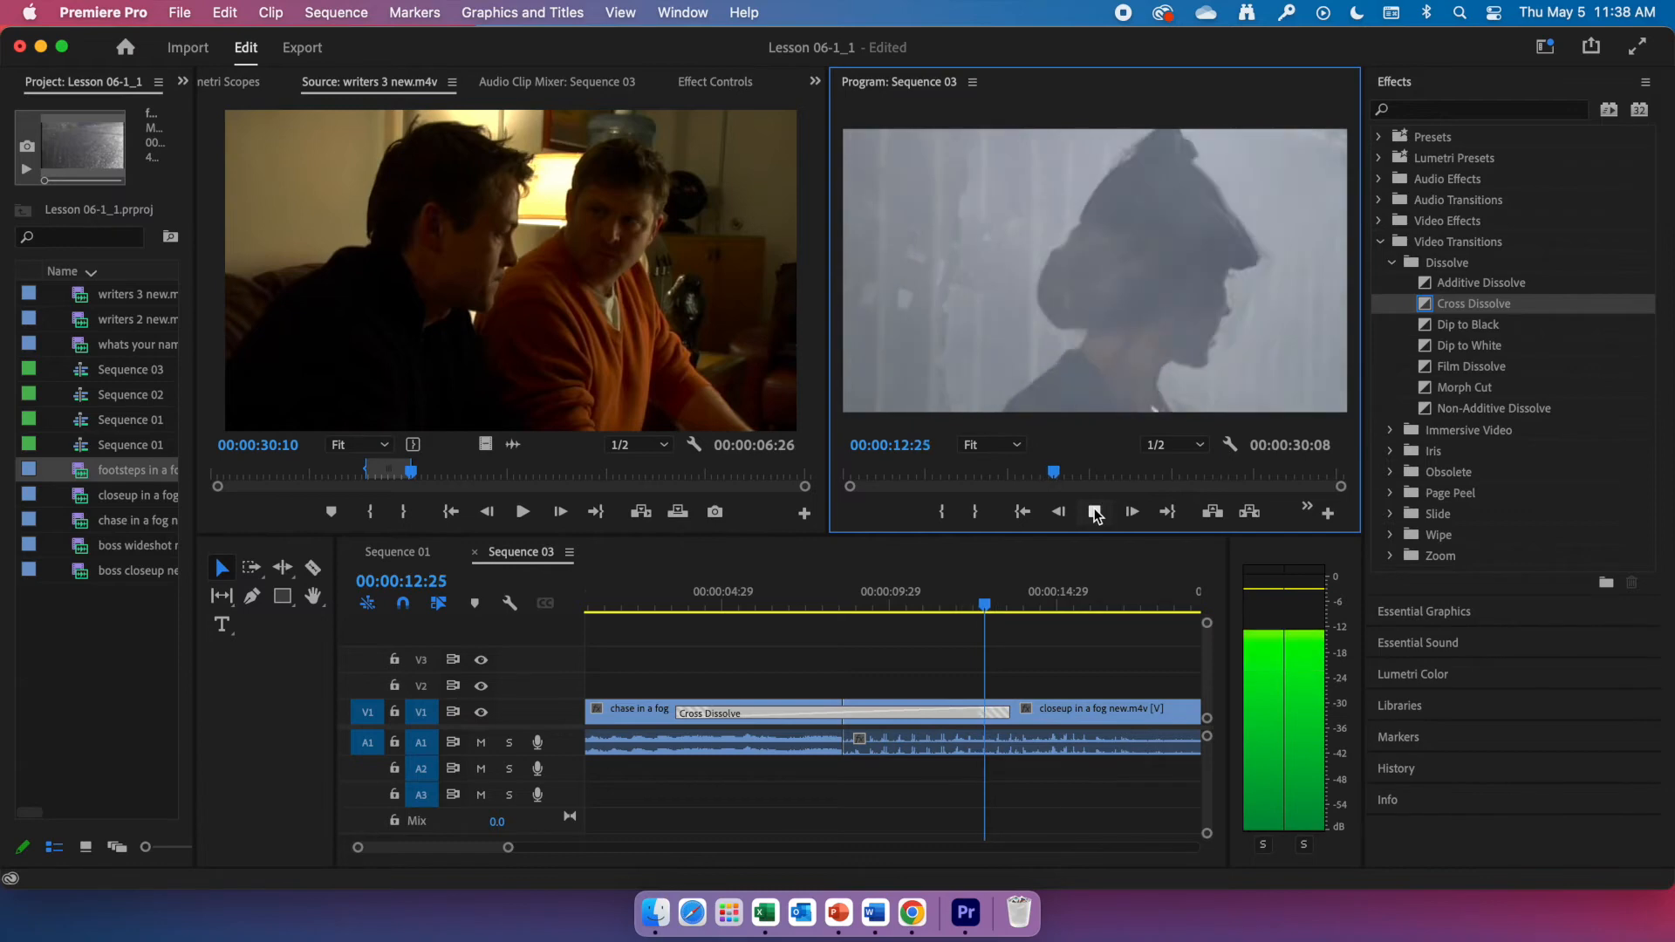
left_click(1095, 514)
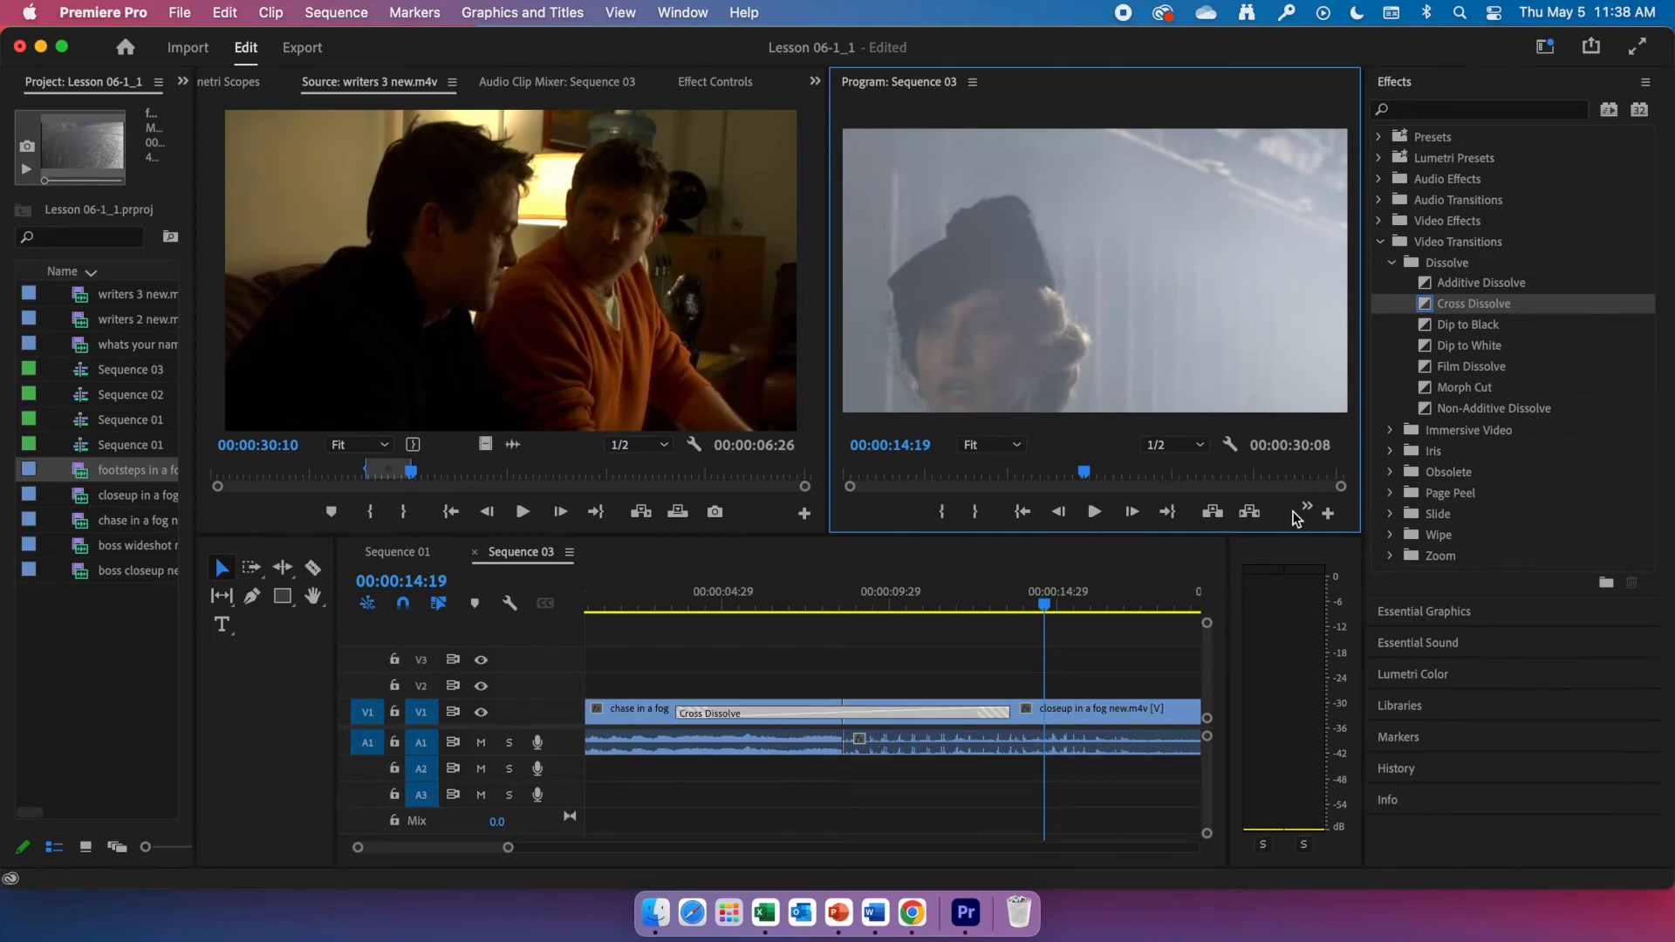
Step: Search the effects for "flip" and select the Flip Over video transition in the Obsolete group
left_click(1390, 263)
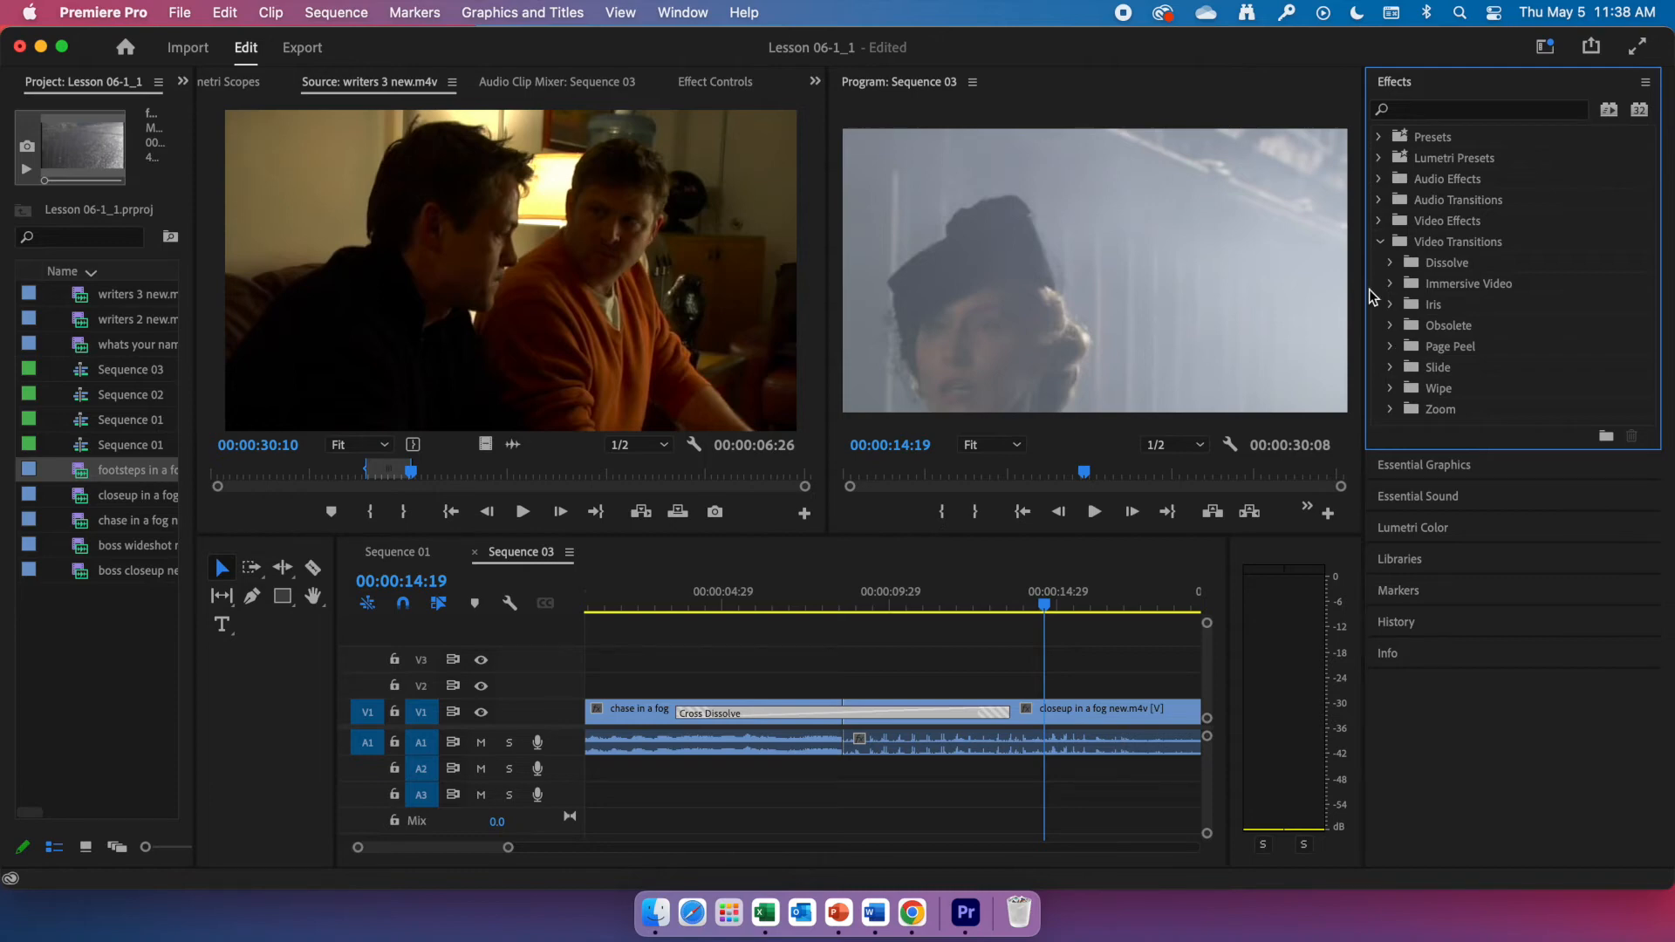
left_click(1418, 112)
type("flip")
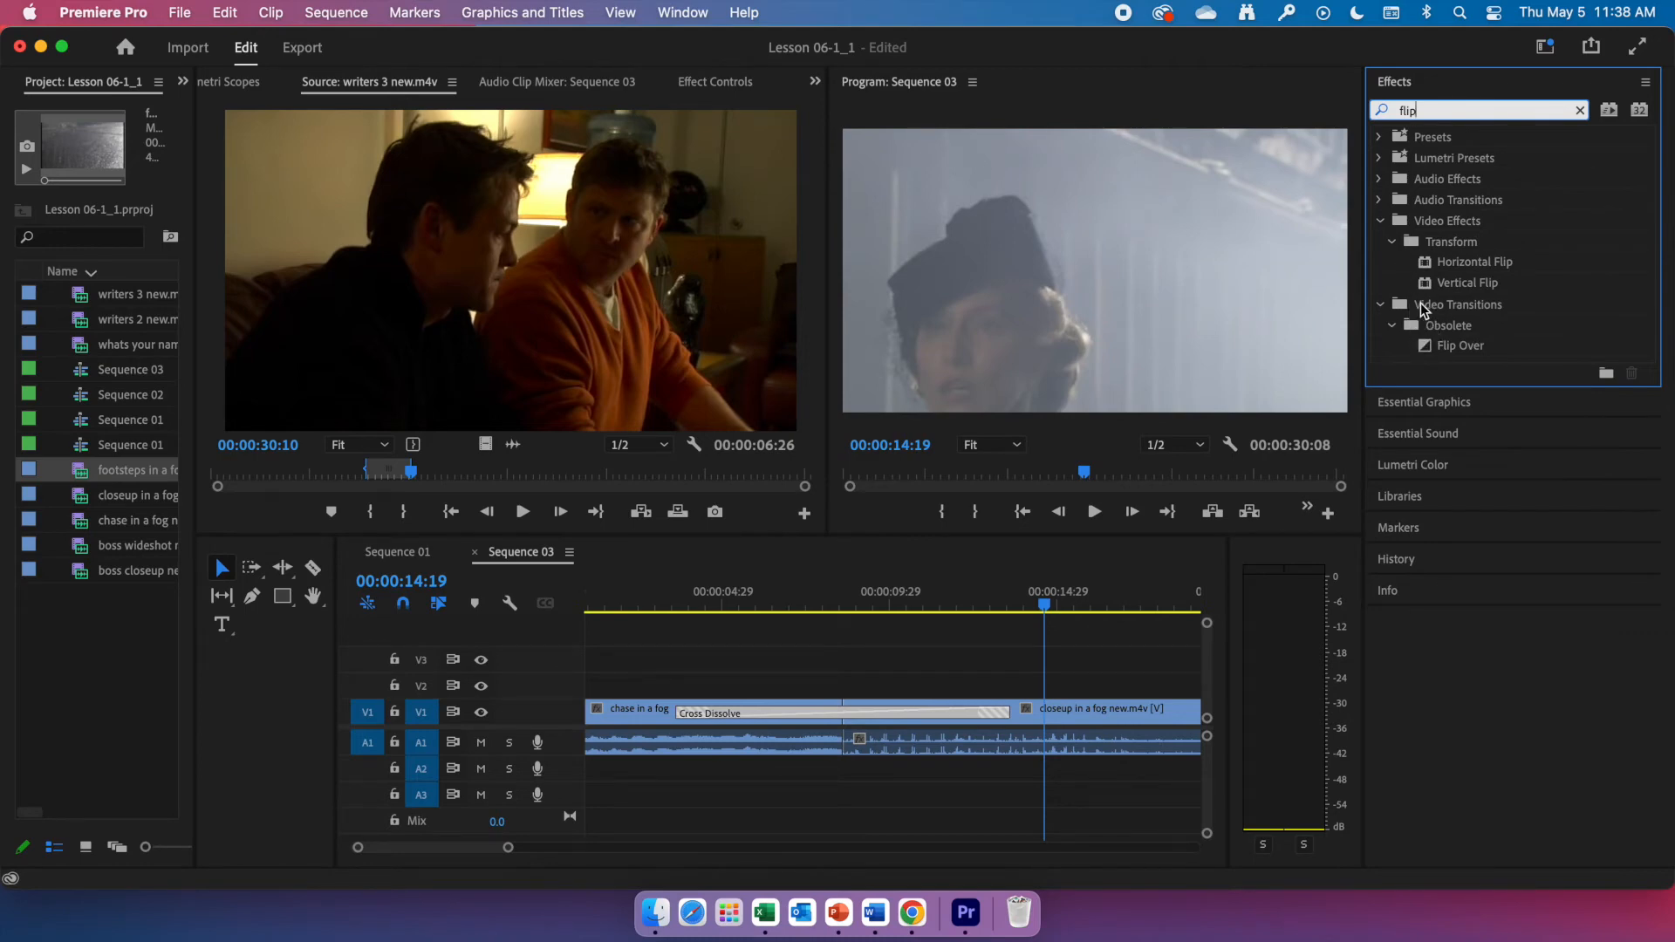
left_click(1381, 221)
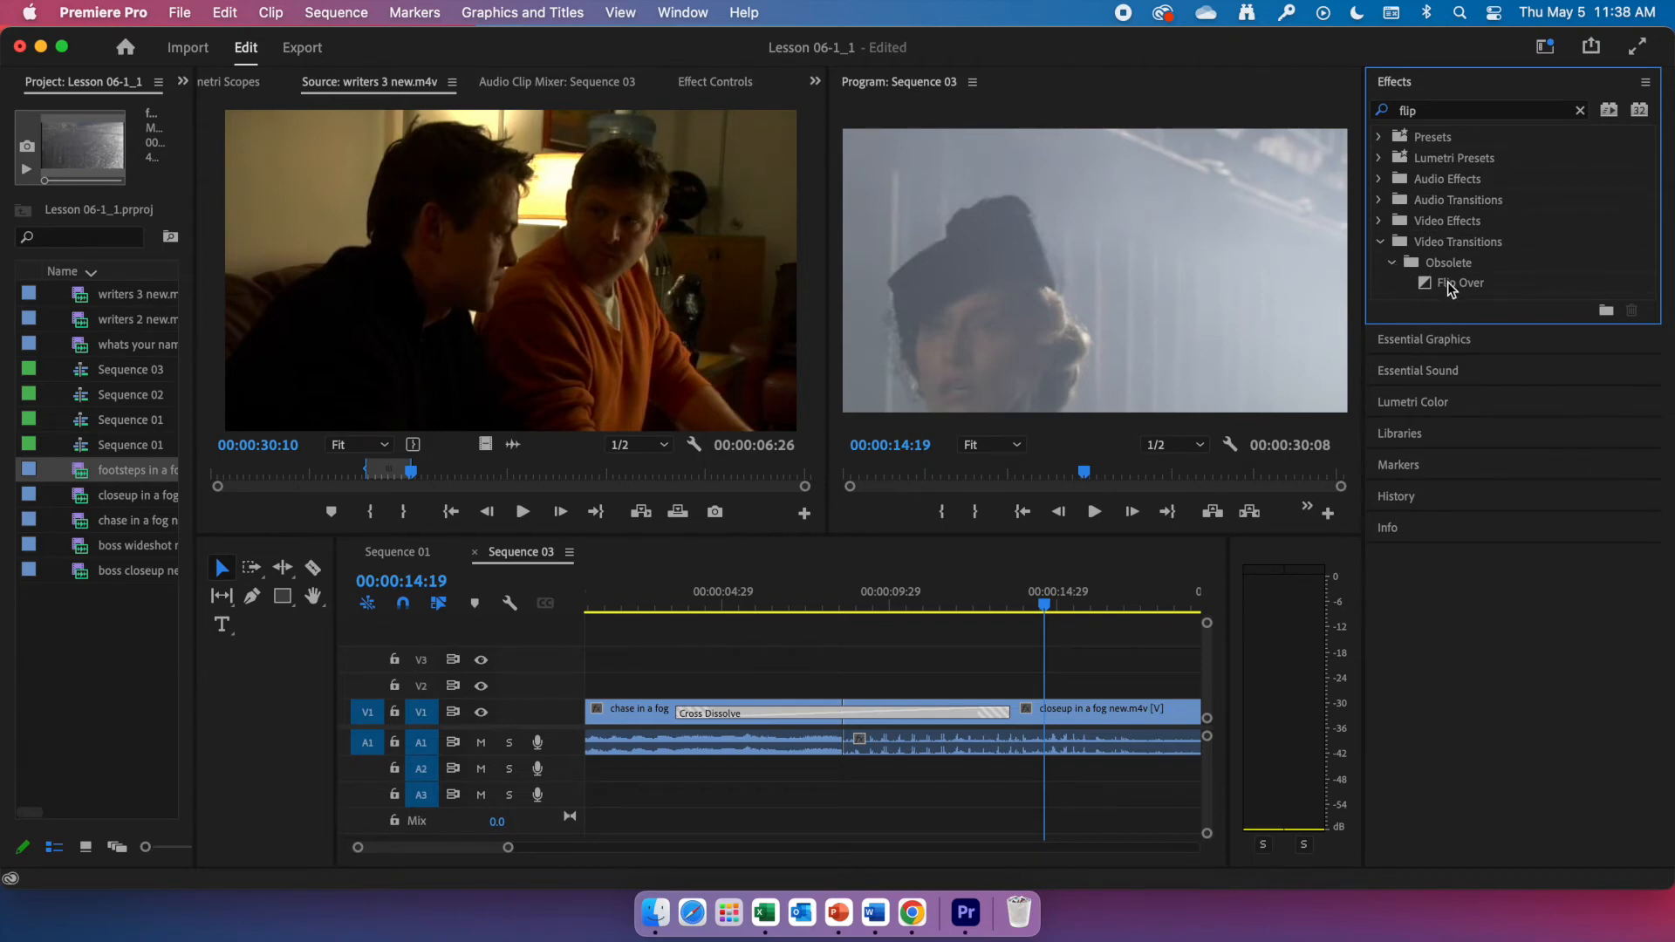
left_click(1423, 112)
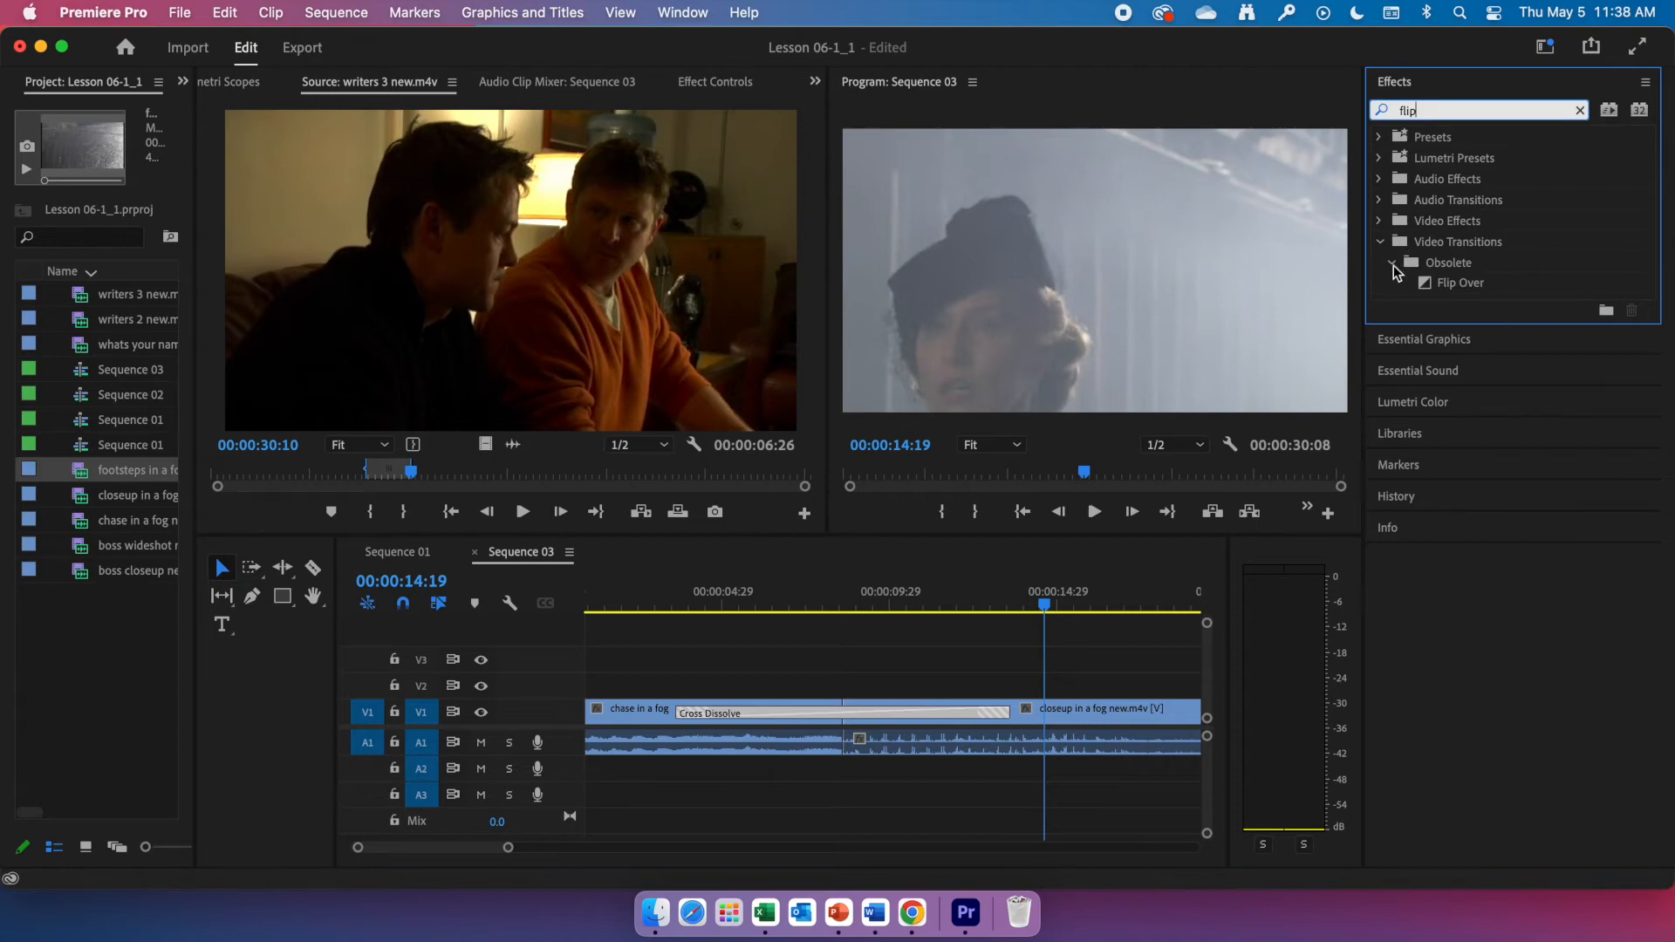
left_click(1442, 283)
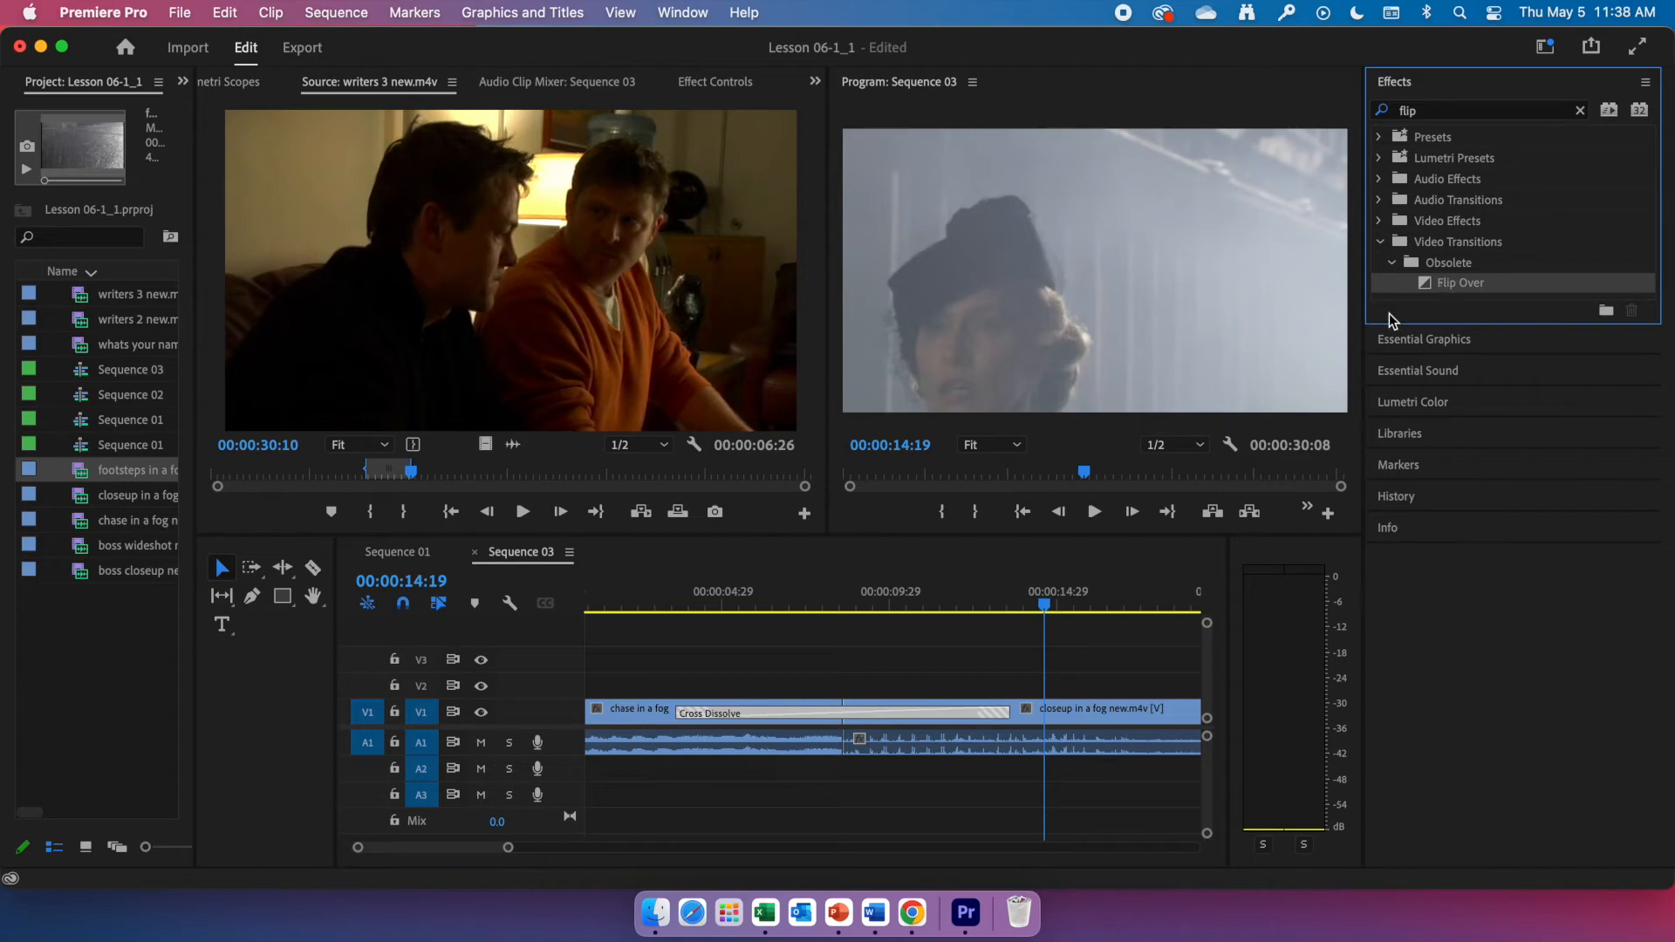
Step: Ripple-delete the gap before the chase in a fog clip and apply the Flip Over transition to the clip's start
scroll(908, 614, "left", 1)
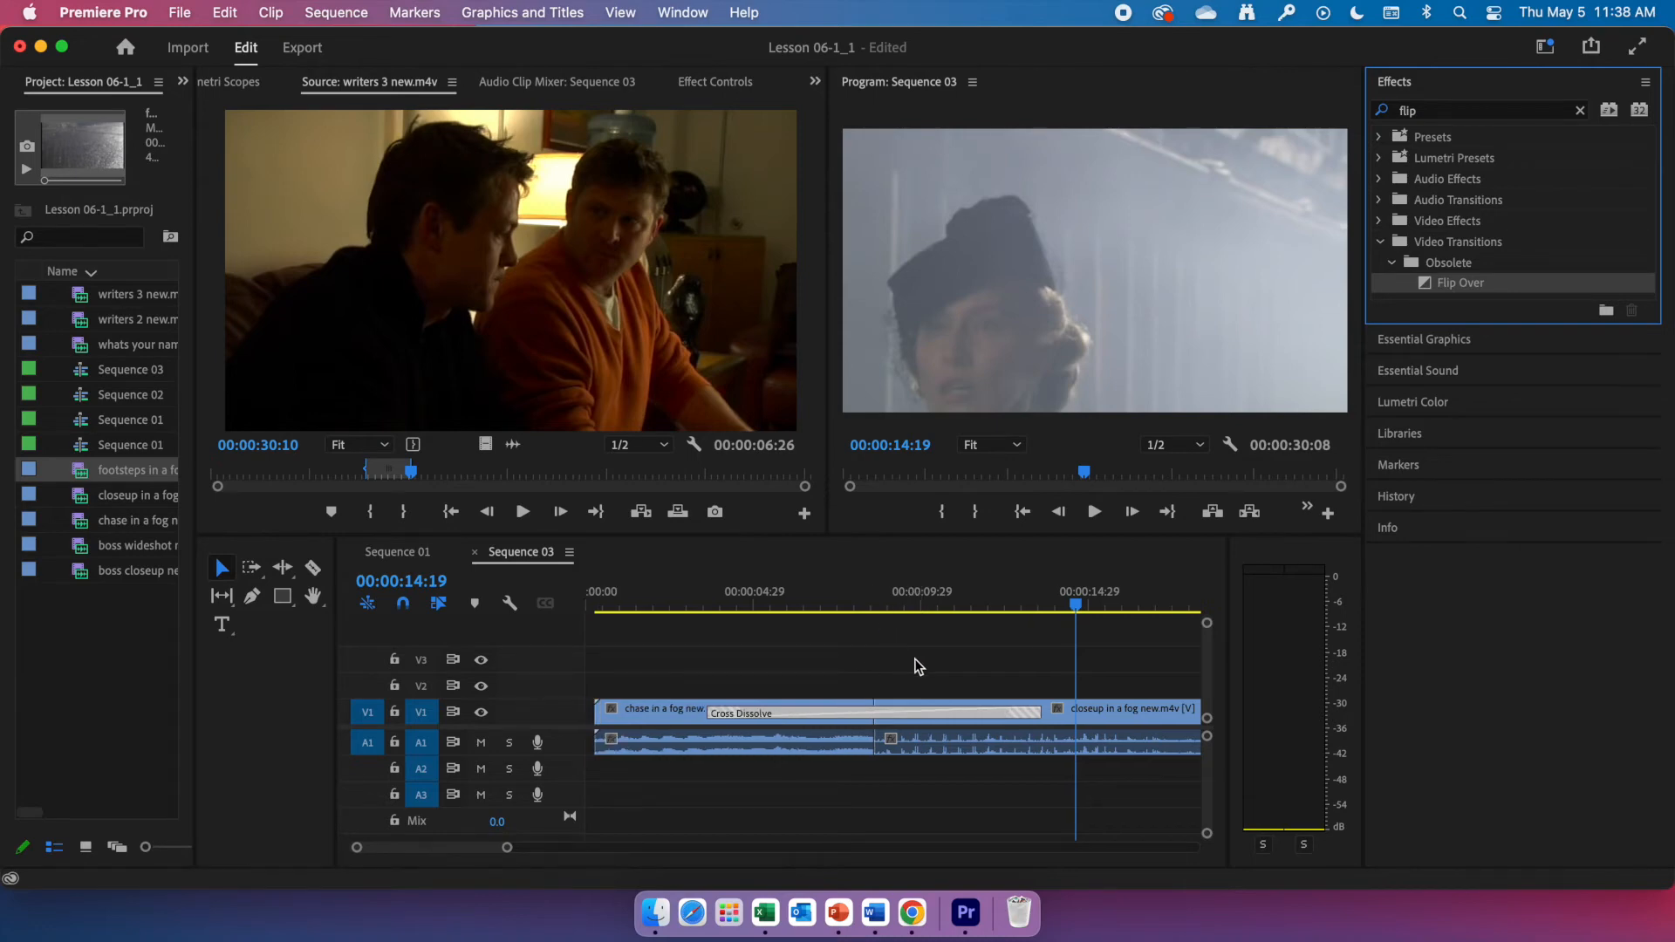
left_click_drag(1076, 609, 586, 611)
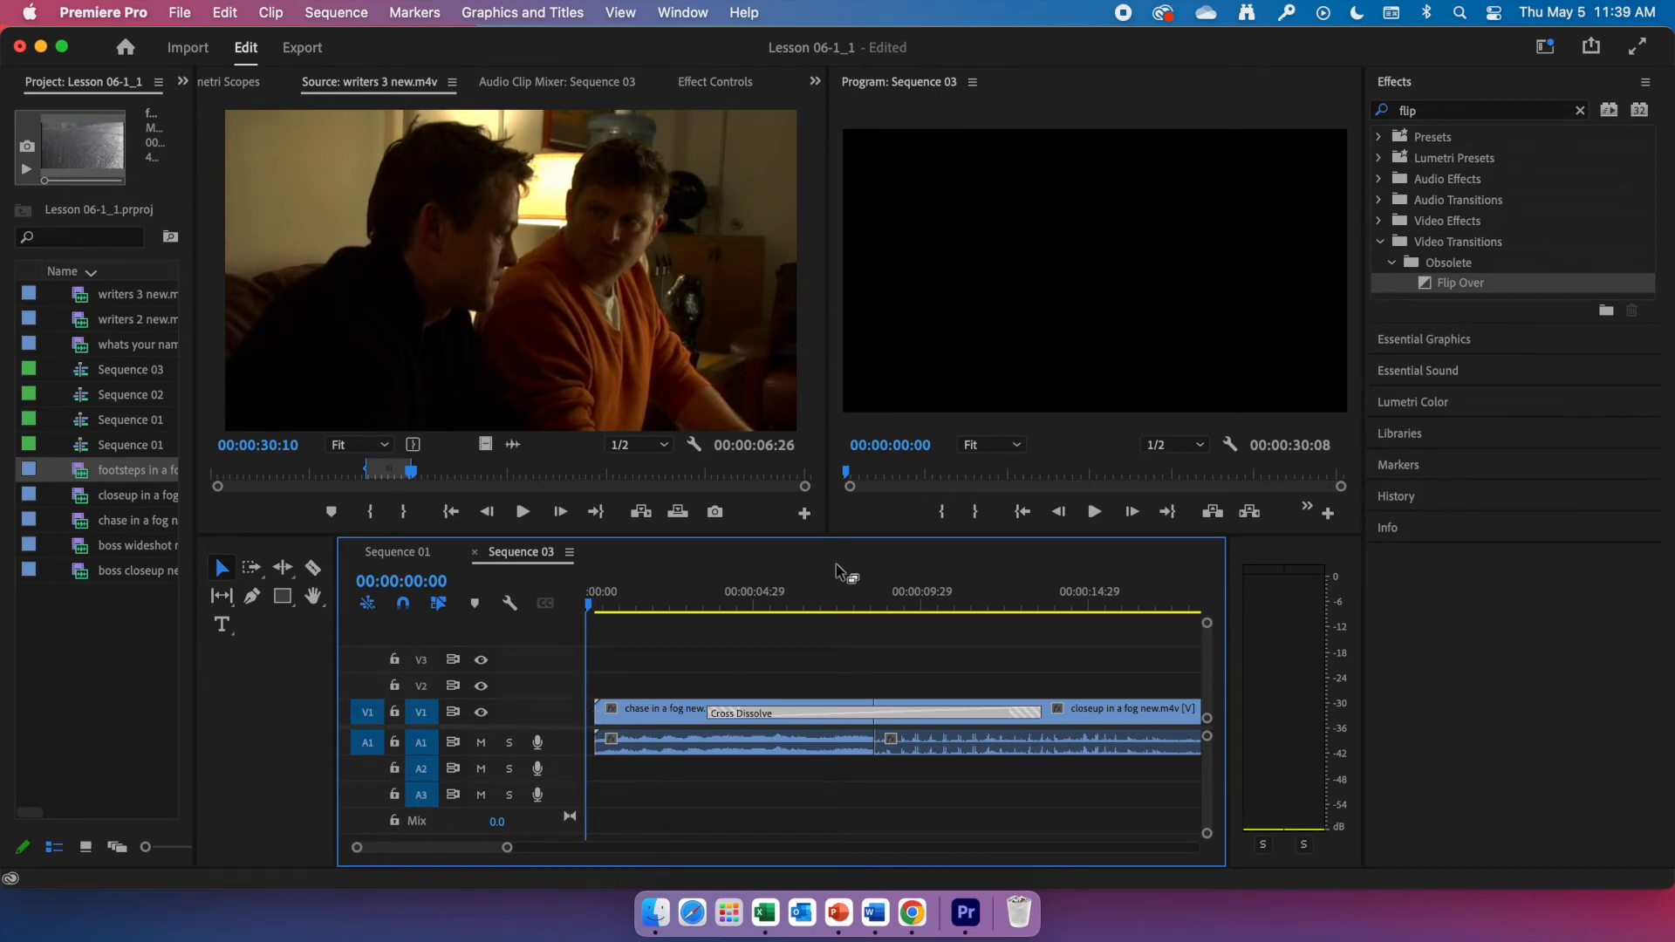
left_click(592, 721)
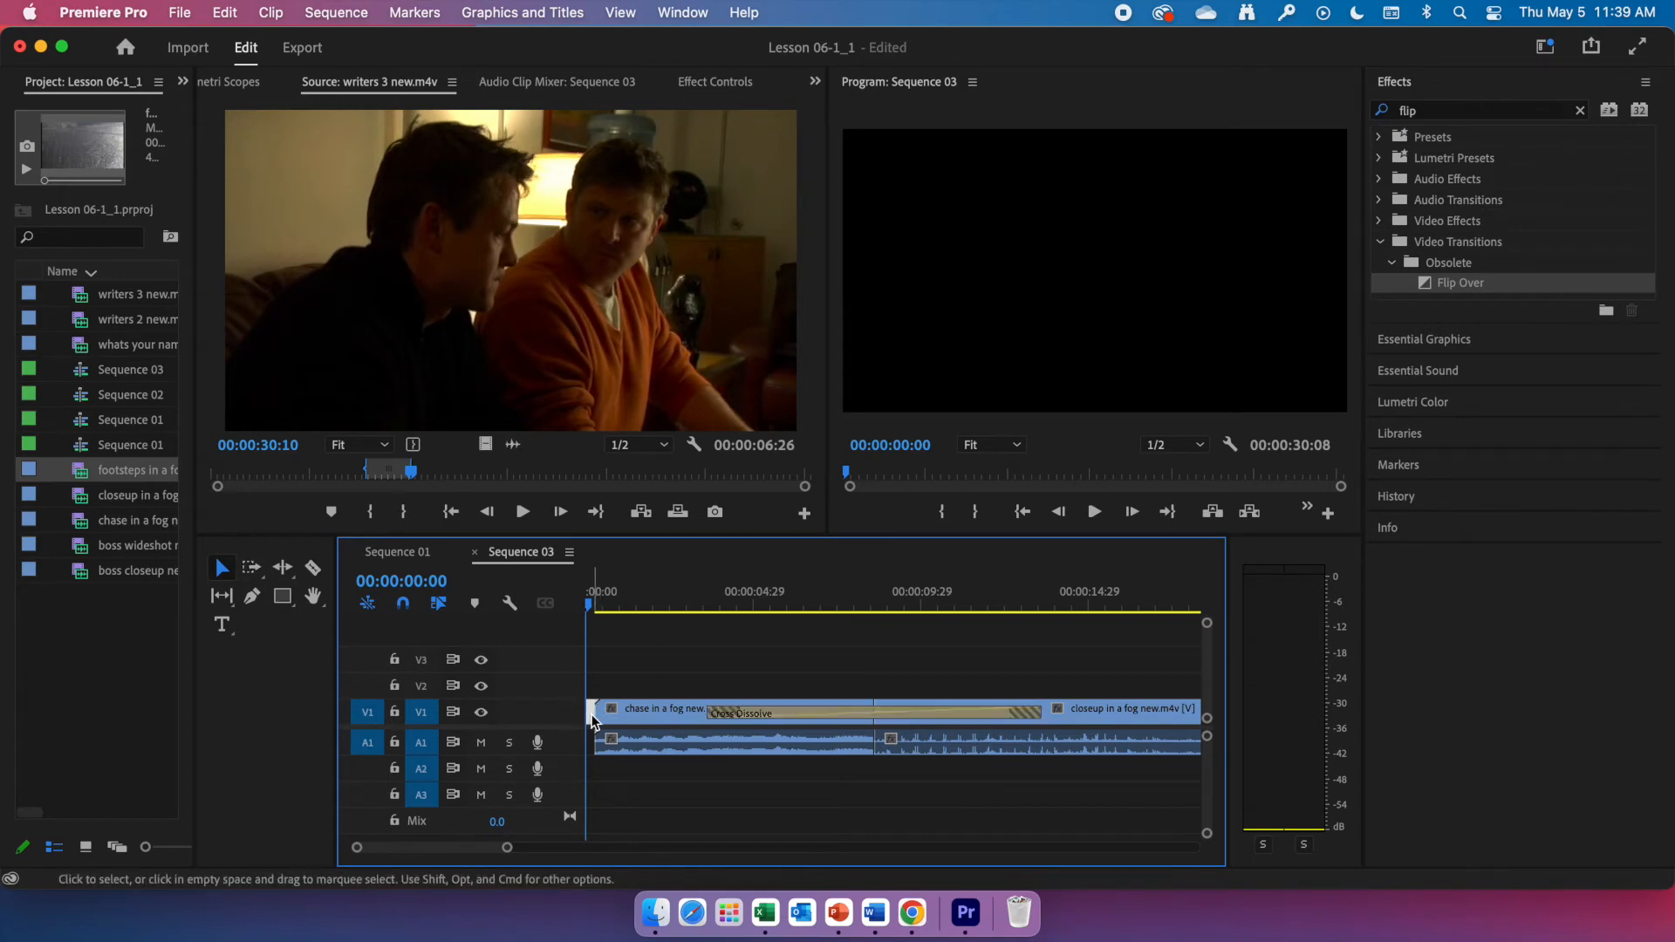
right_click(593, 721)
left_click(653, 735)
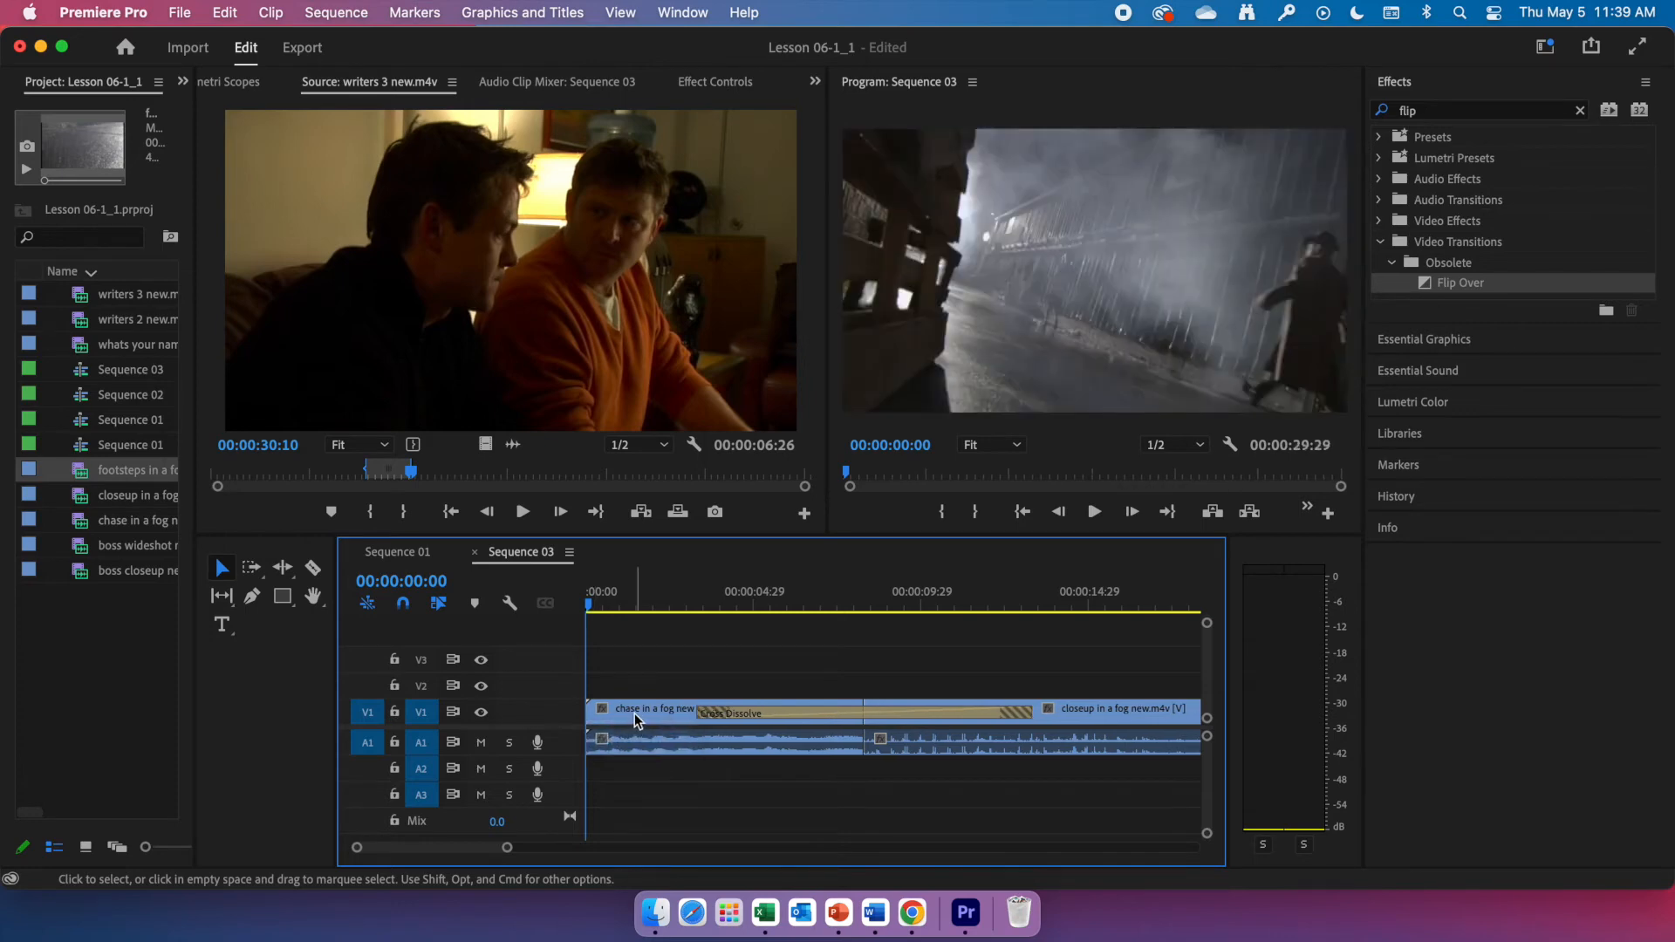
left_click_drag(1442, 284, 594, 719)
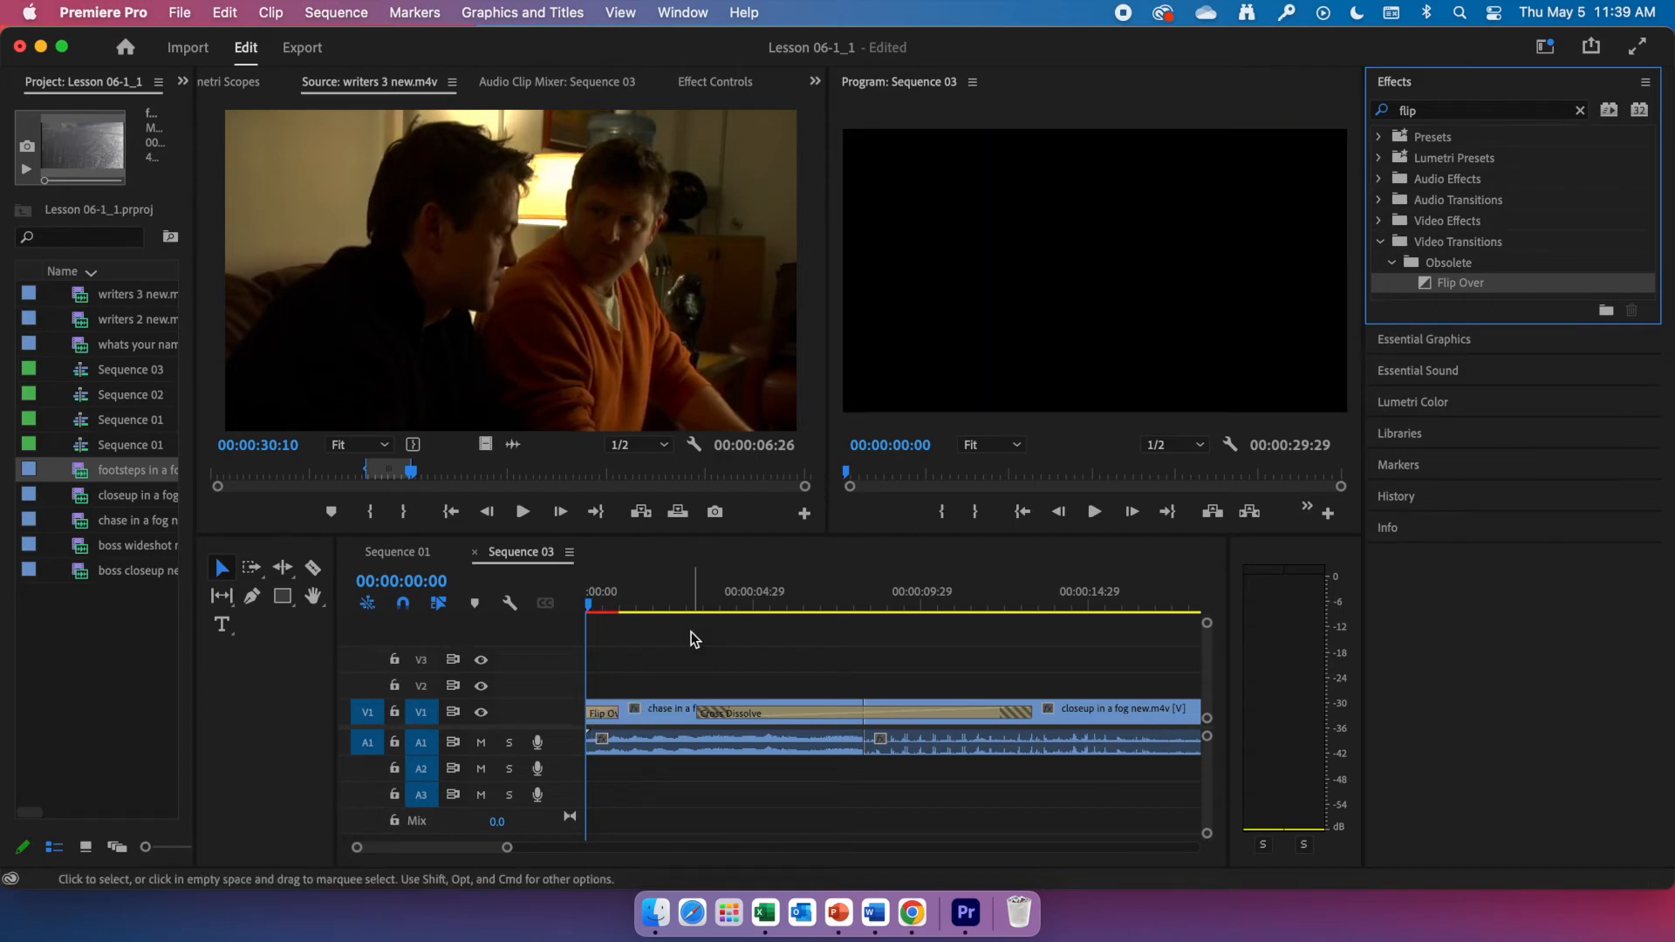
Step: Set the Cross Dissolve duration to 00:00:05:00 and play the sequence from the beginning to preview the Flip Over transition
left_click(835, 713)
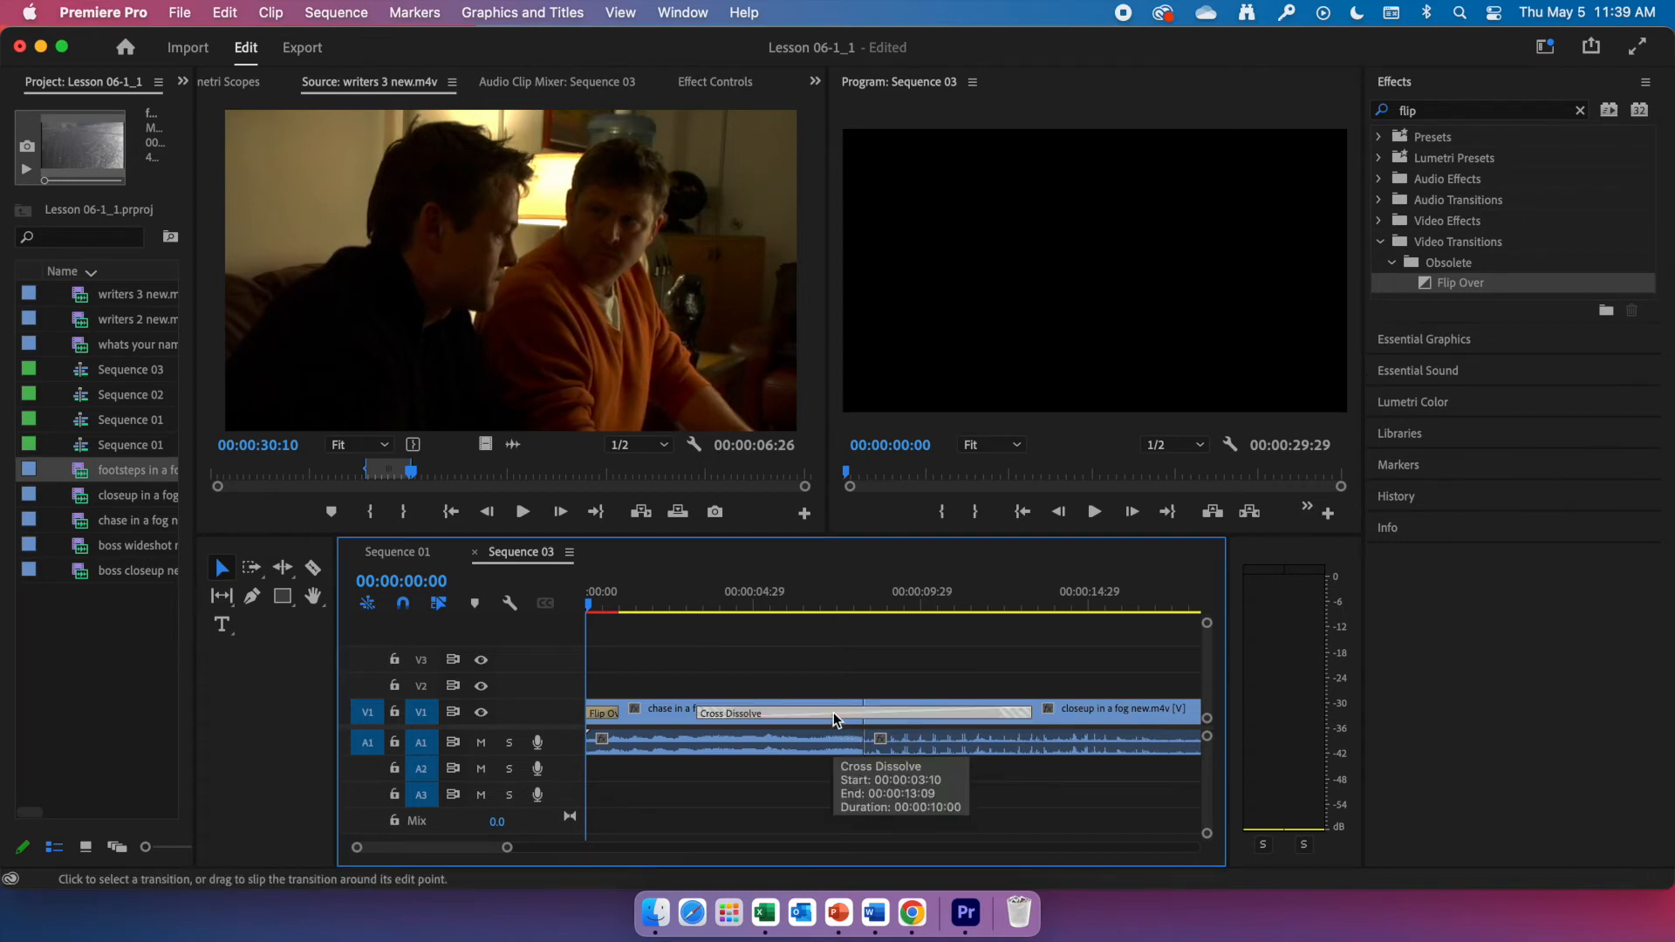
double_click(835, 712)
left_click(804, 457)
left_click_drag(804, 458, 798, 455)
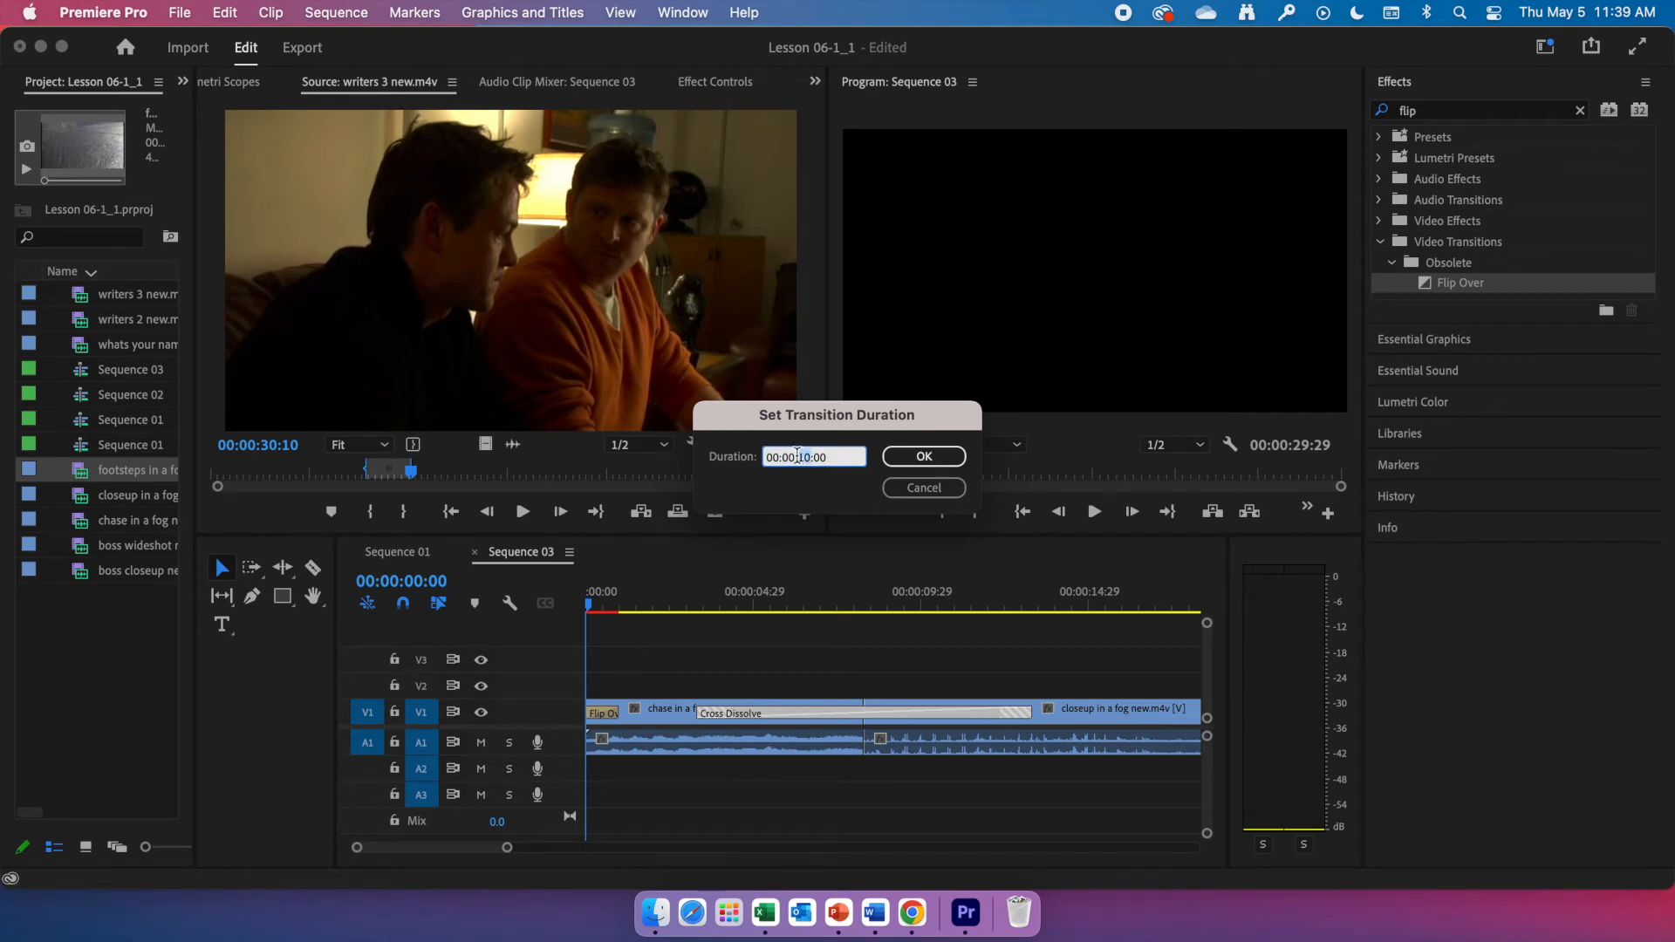
type("05")
key("Return")
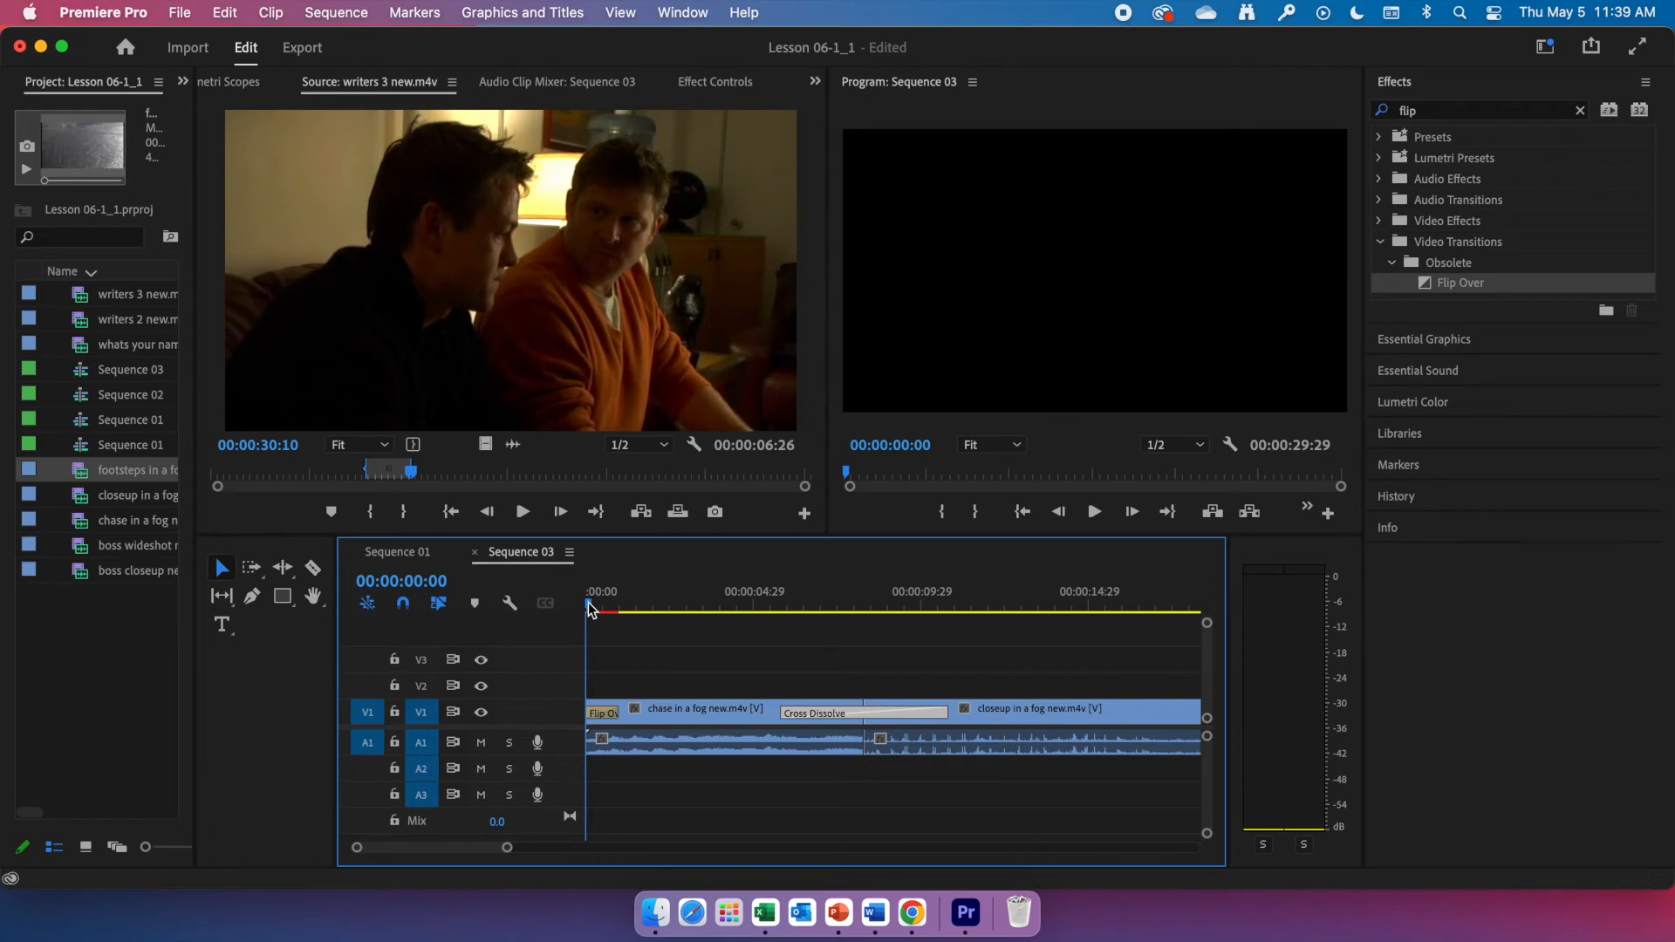
left_click(1094, 513)
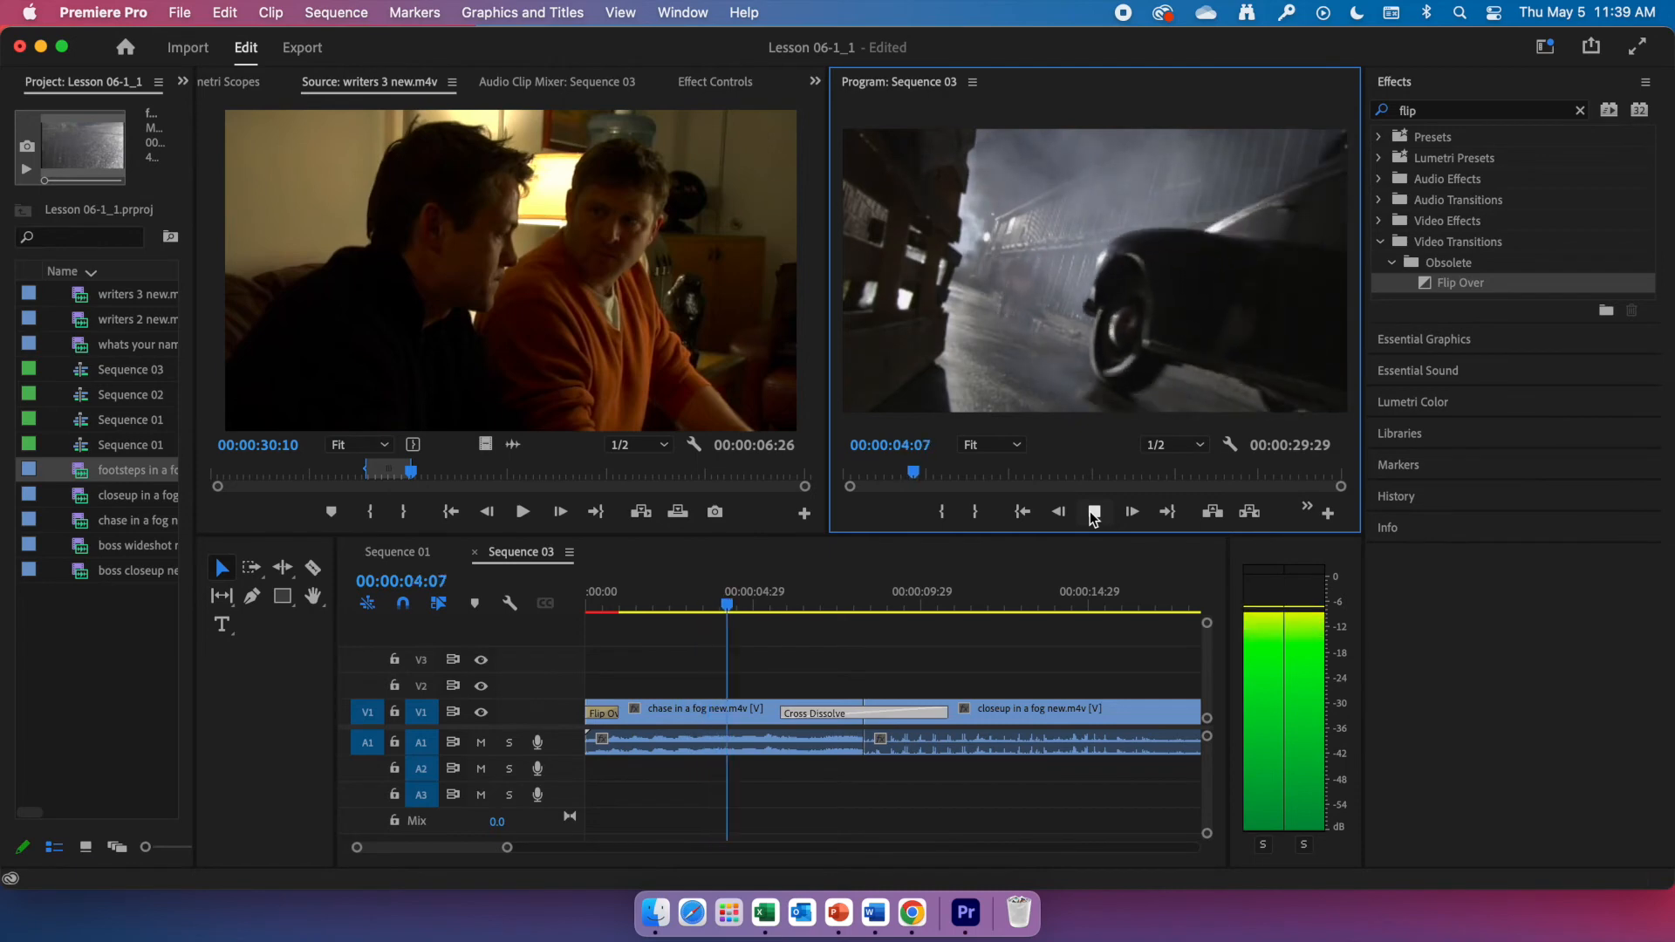
left_click(1093, 514)
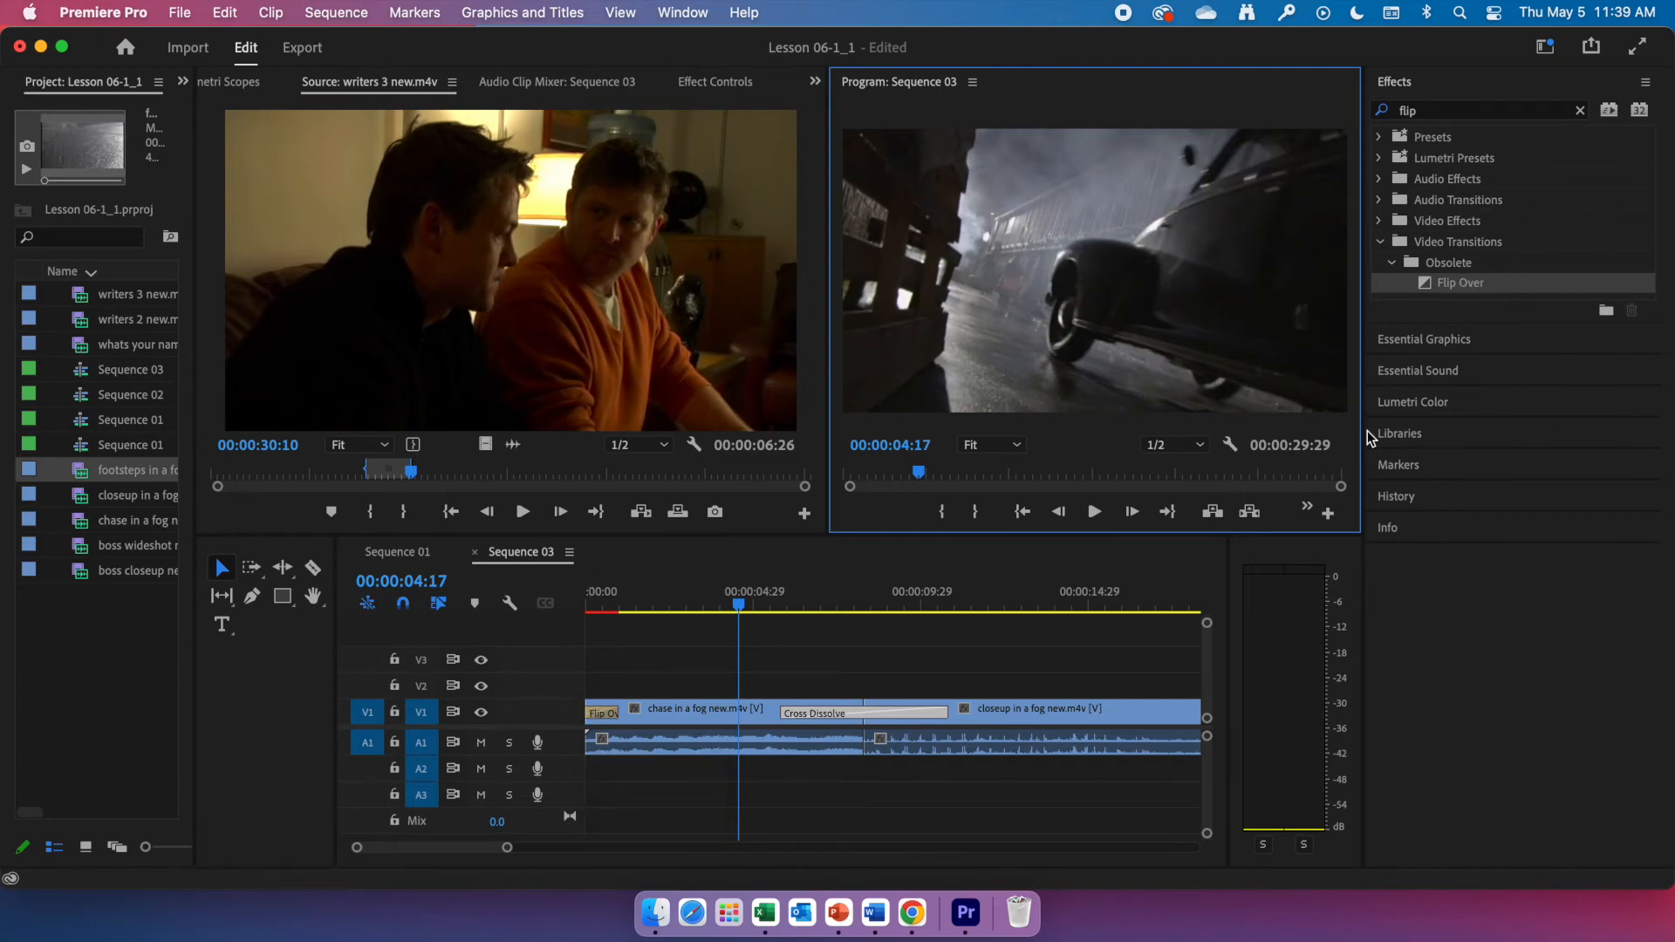
Step: Apply the Flip Over transition to the end of the footsteps in a fog clip
left_click(997, 709)
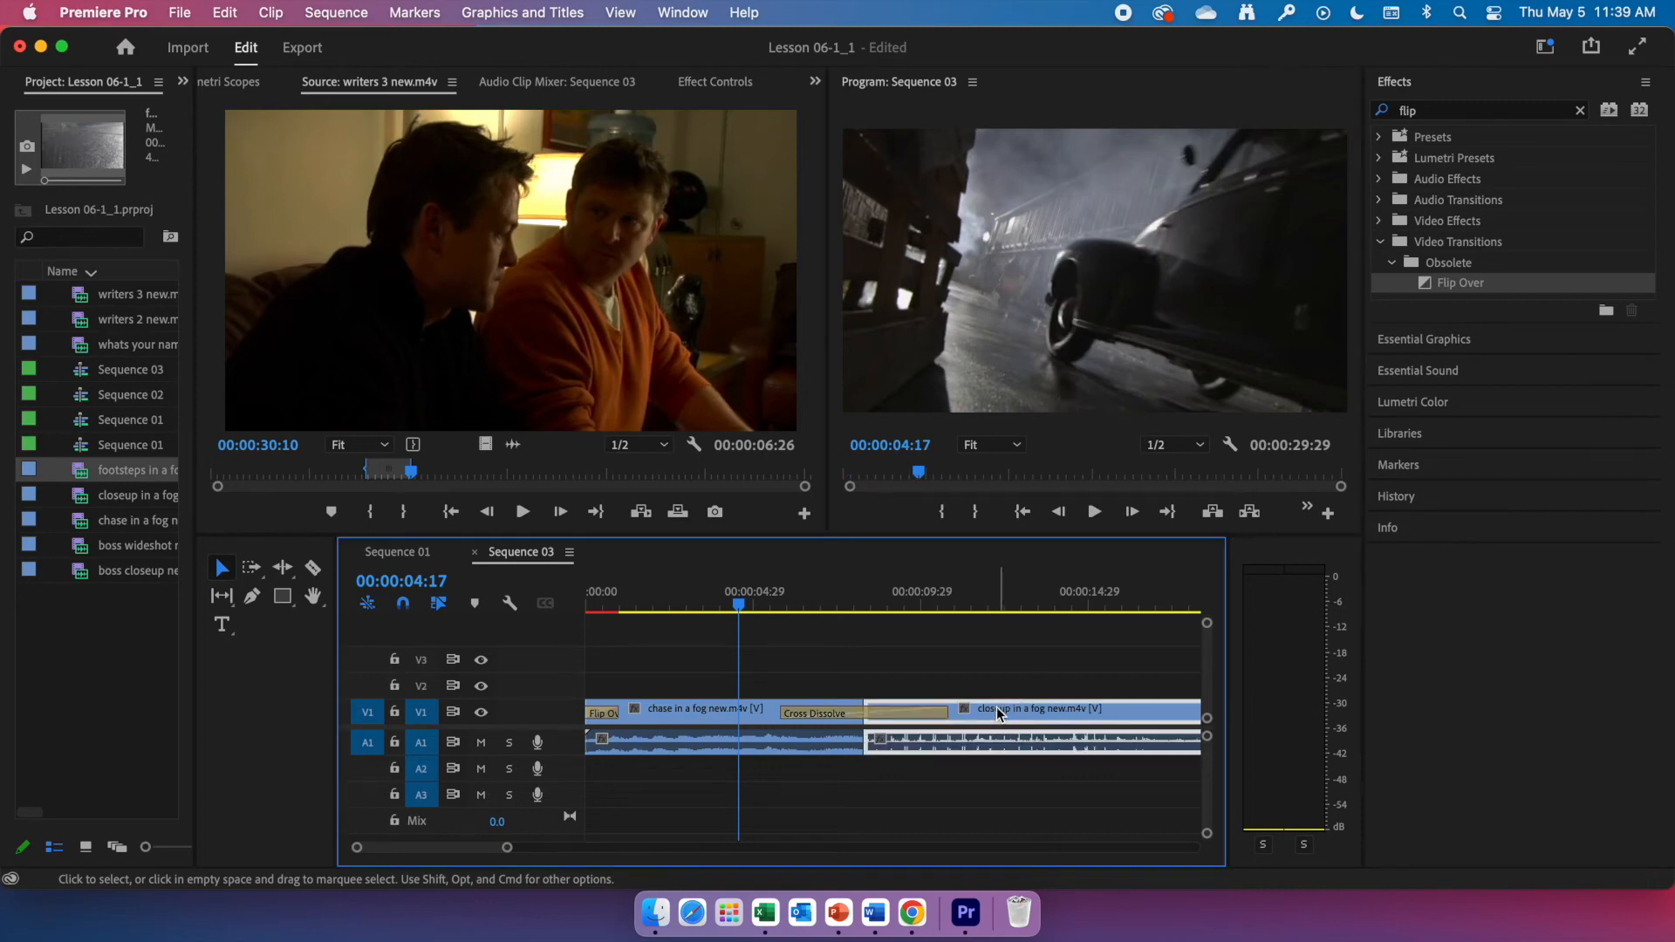
key("minus")
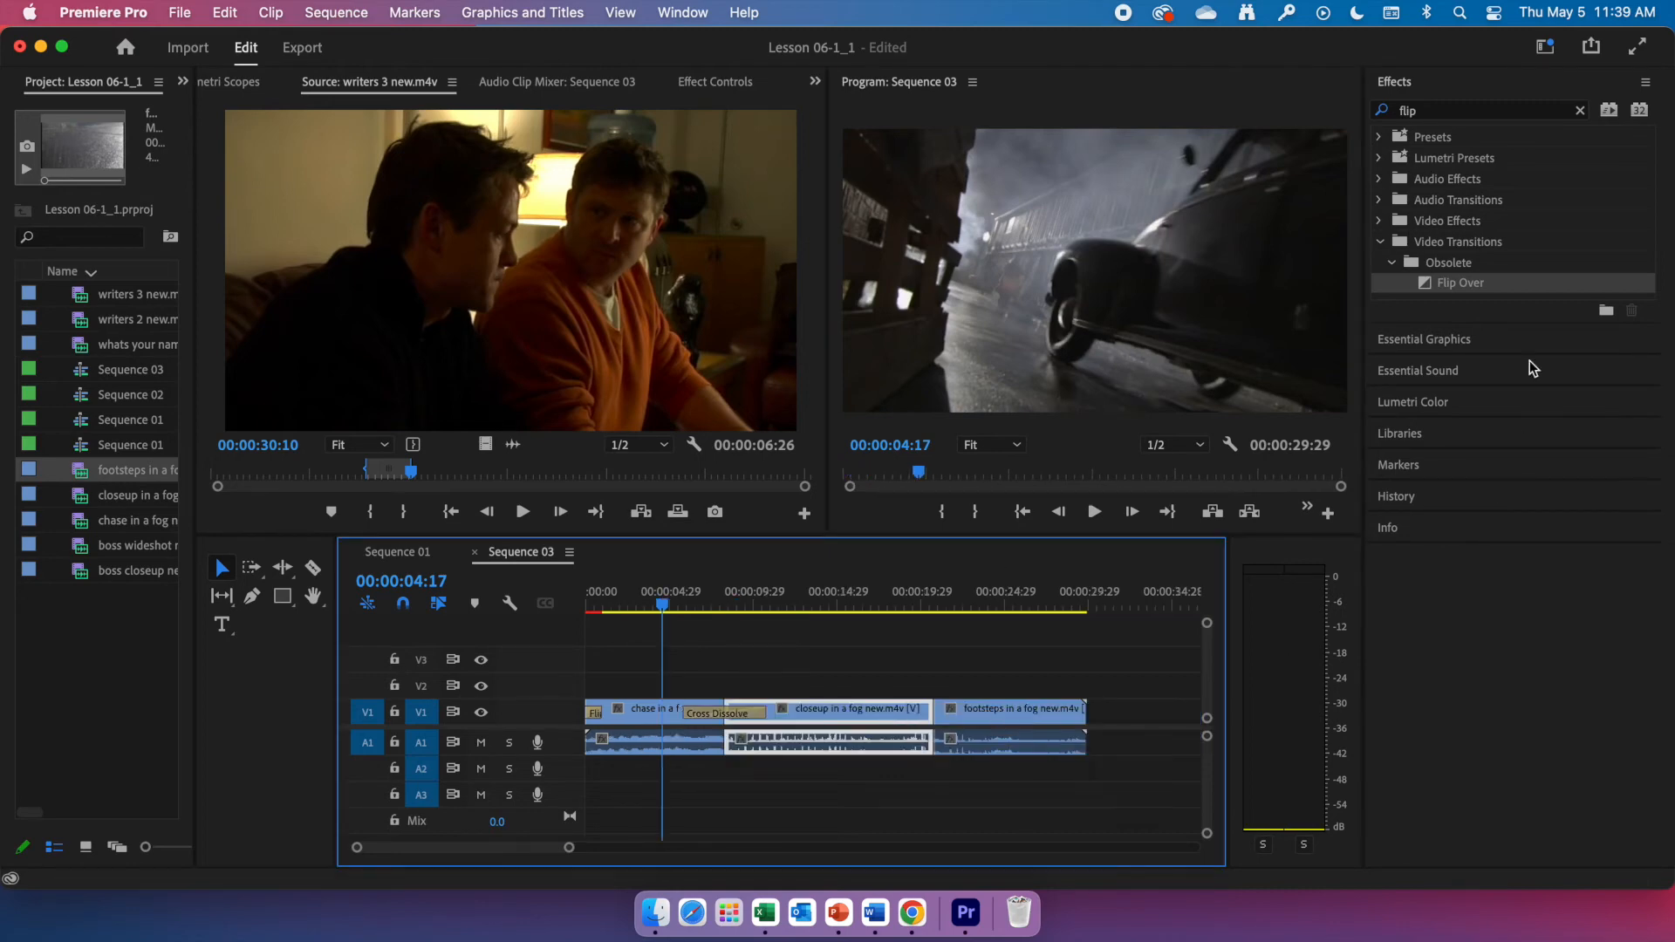
left_click_drag(1450, 284, 1089, 729)
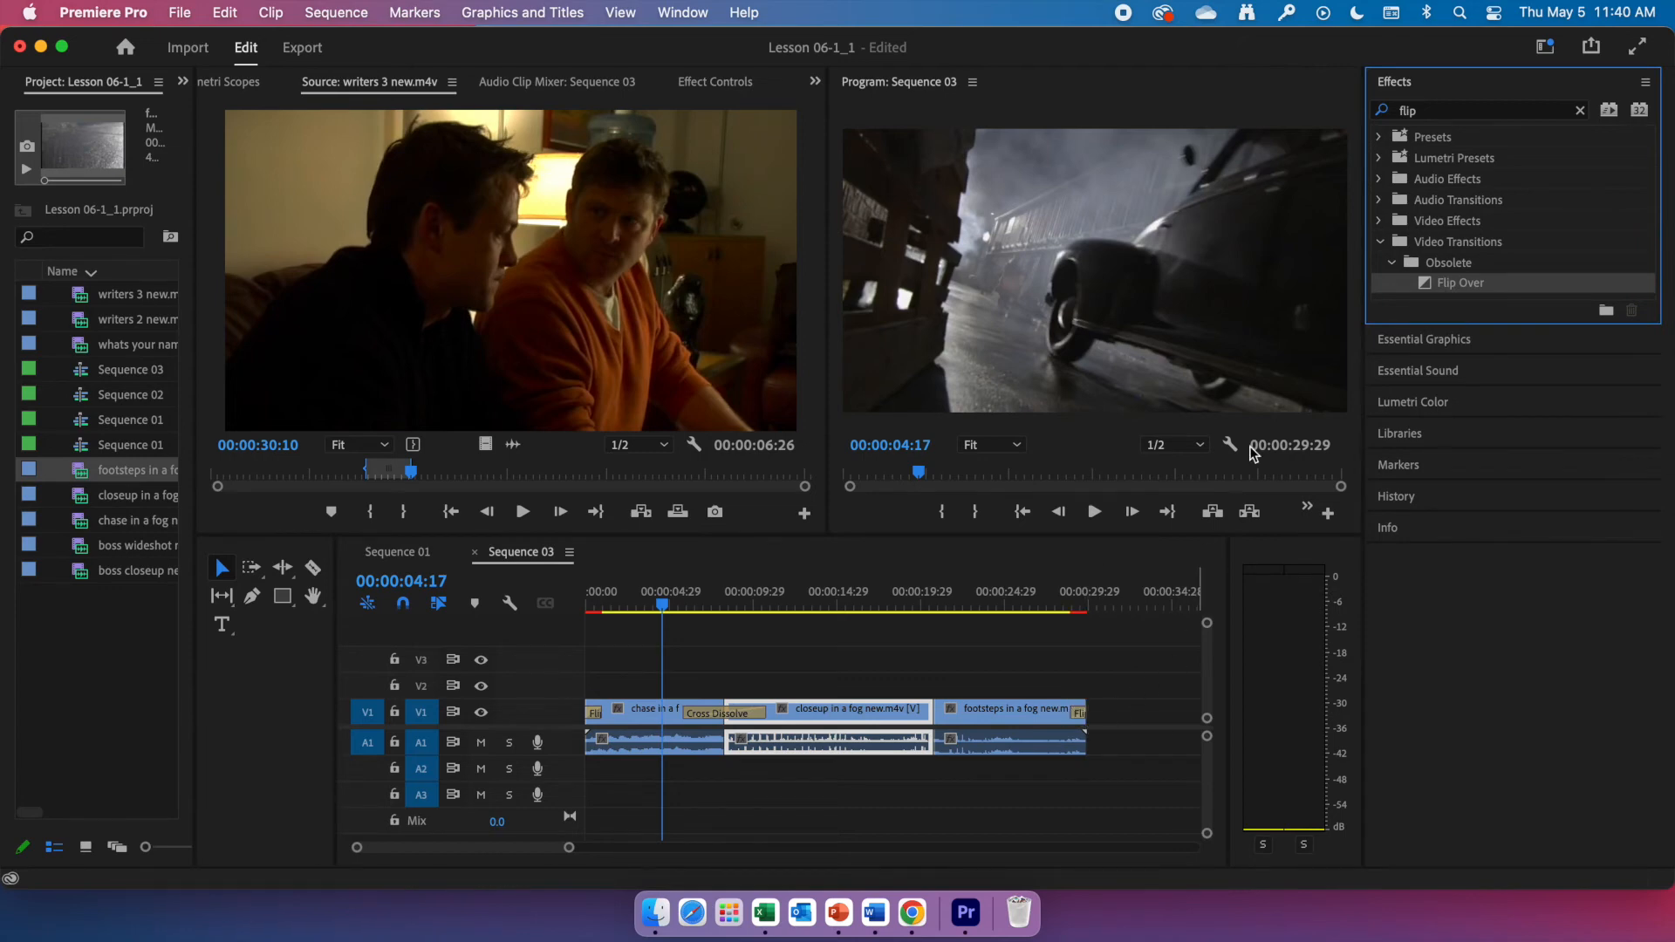
Step: Show the Effect Controls for the Flip Over at the end of the footsteps clip and enable its Reverse option
left_click(1080, 719)
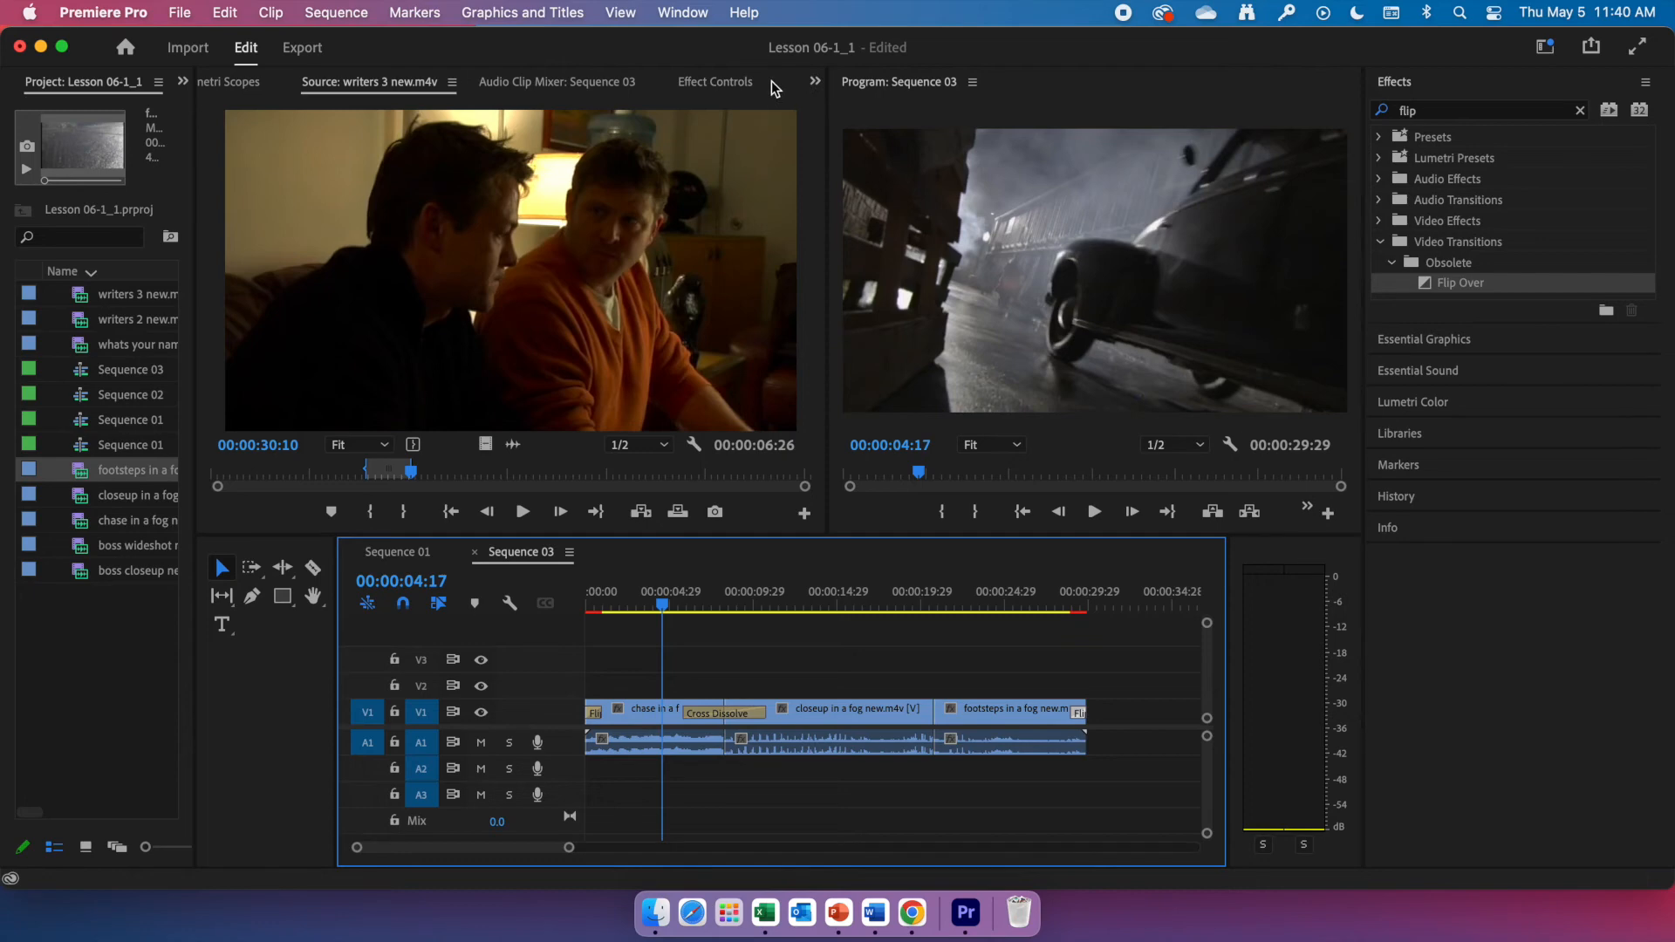
left_click(815, 82)
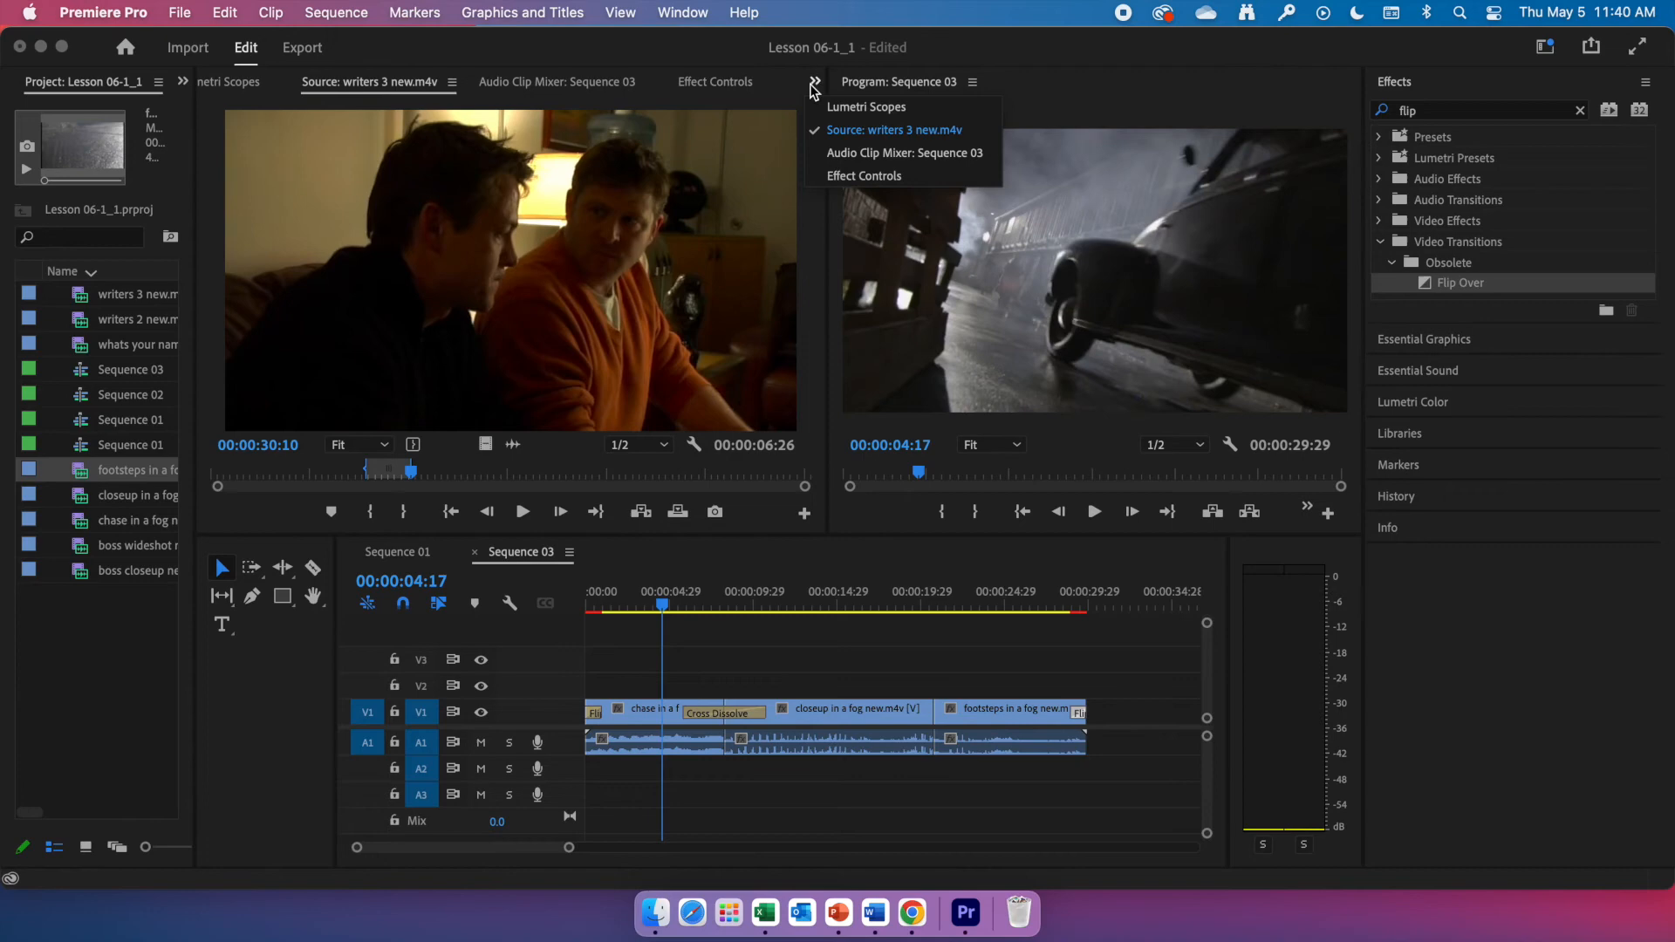
left_click(845, 176)
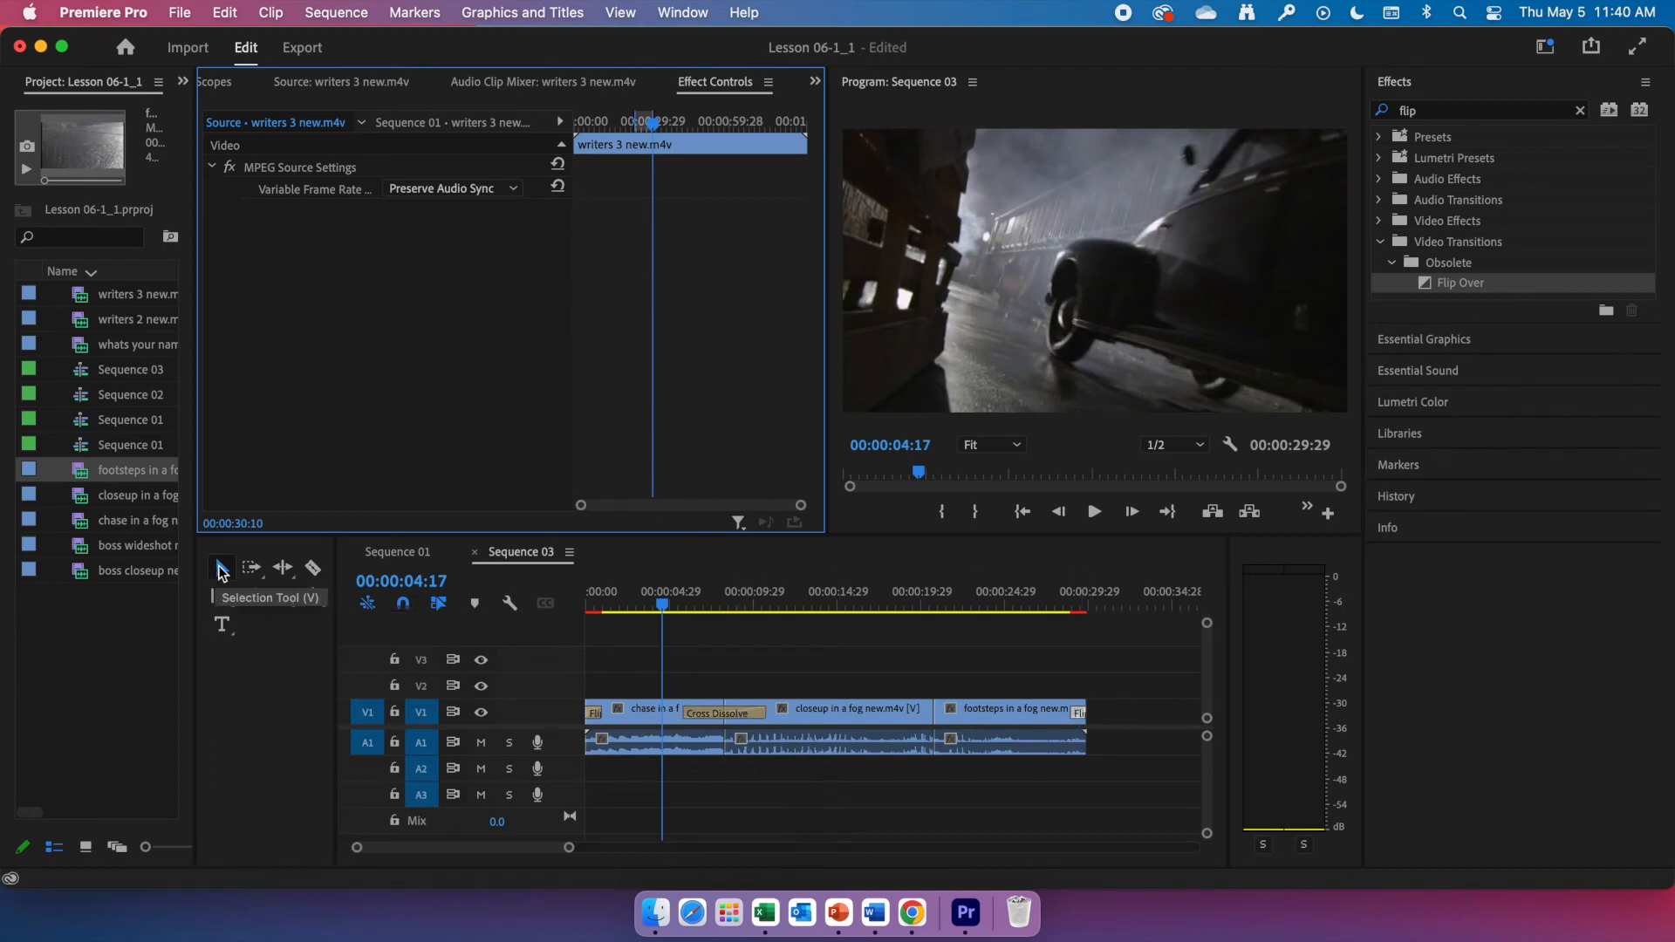
left_click(1080, 714)
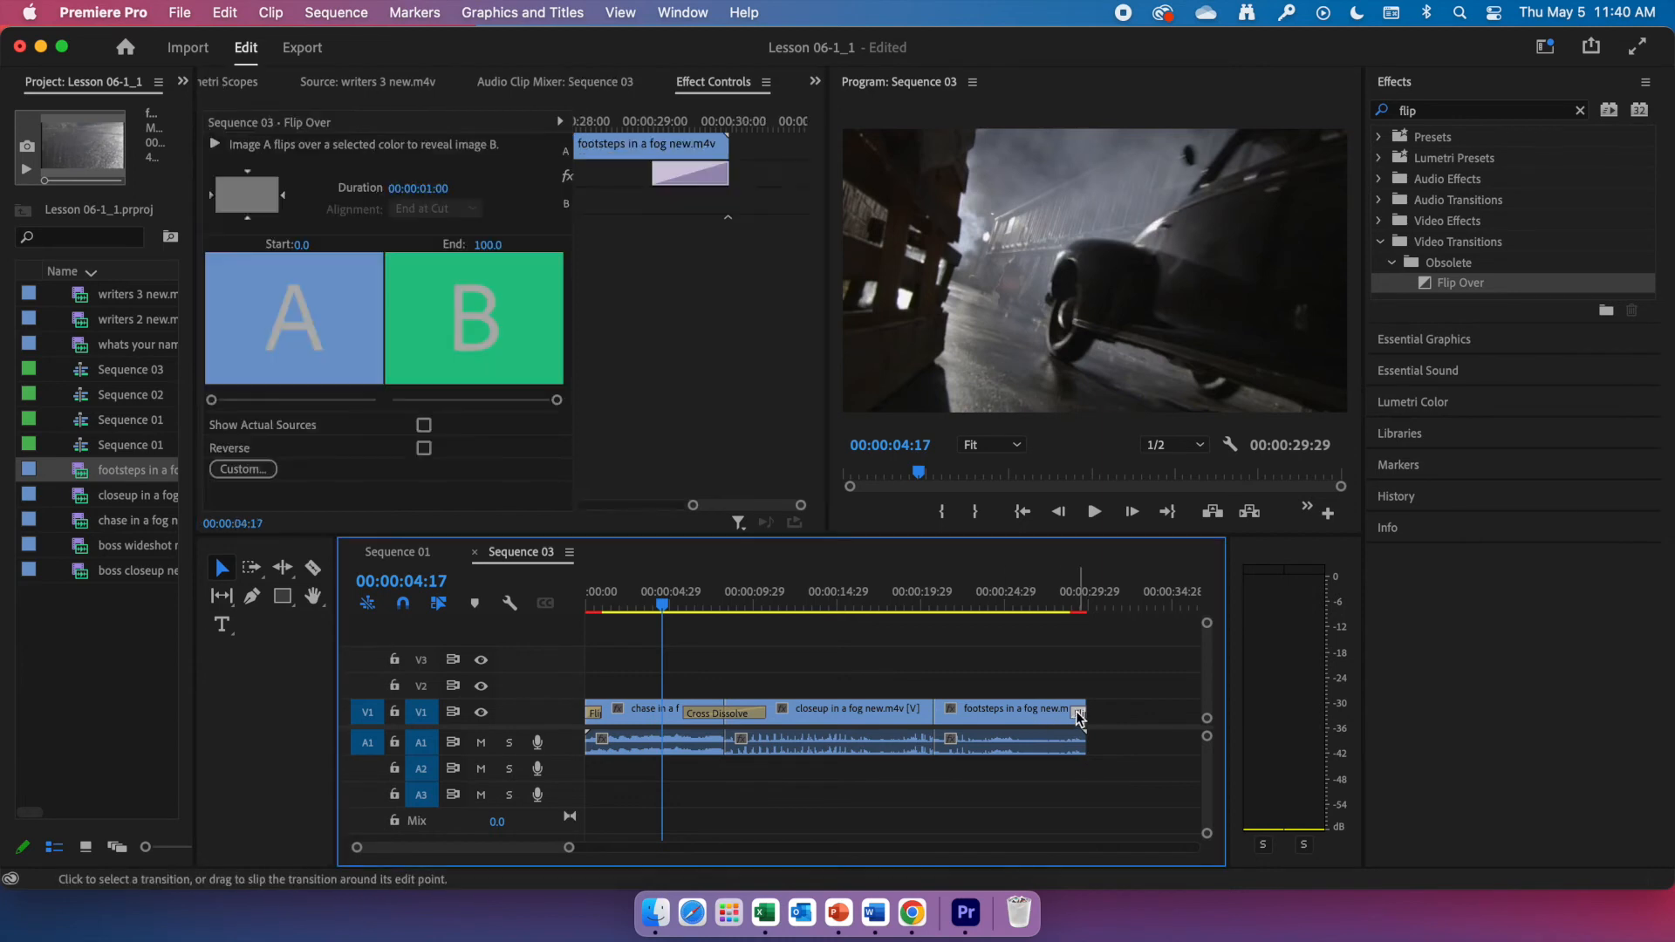
double_click(1079, 715)
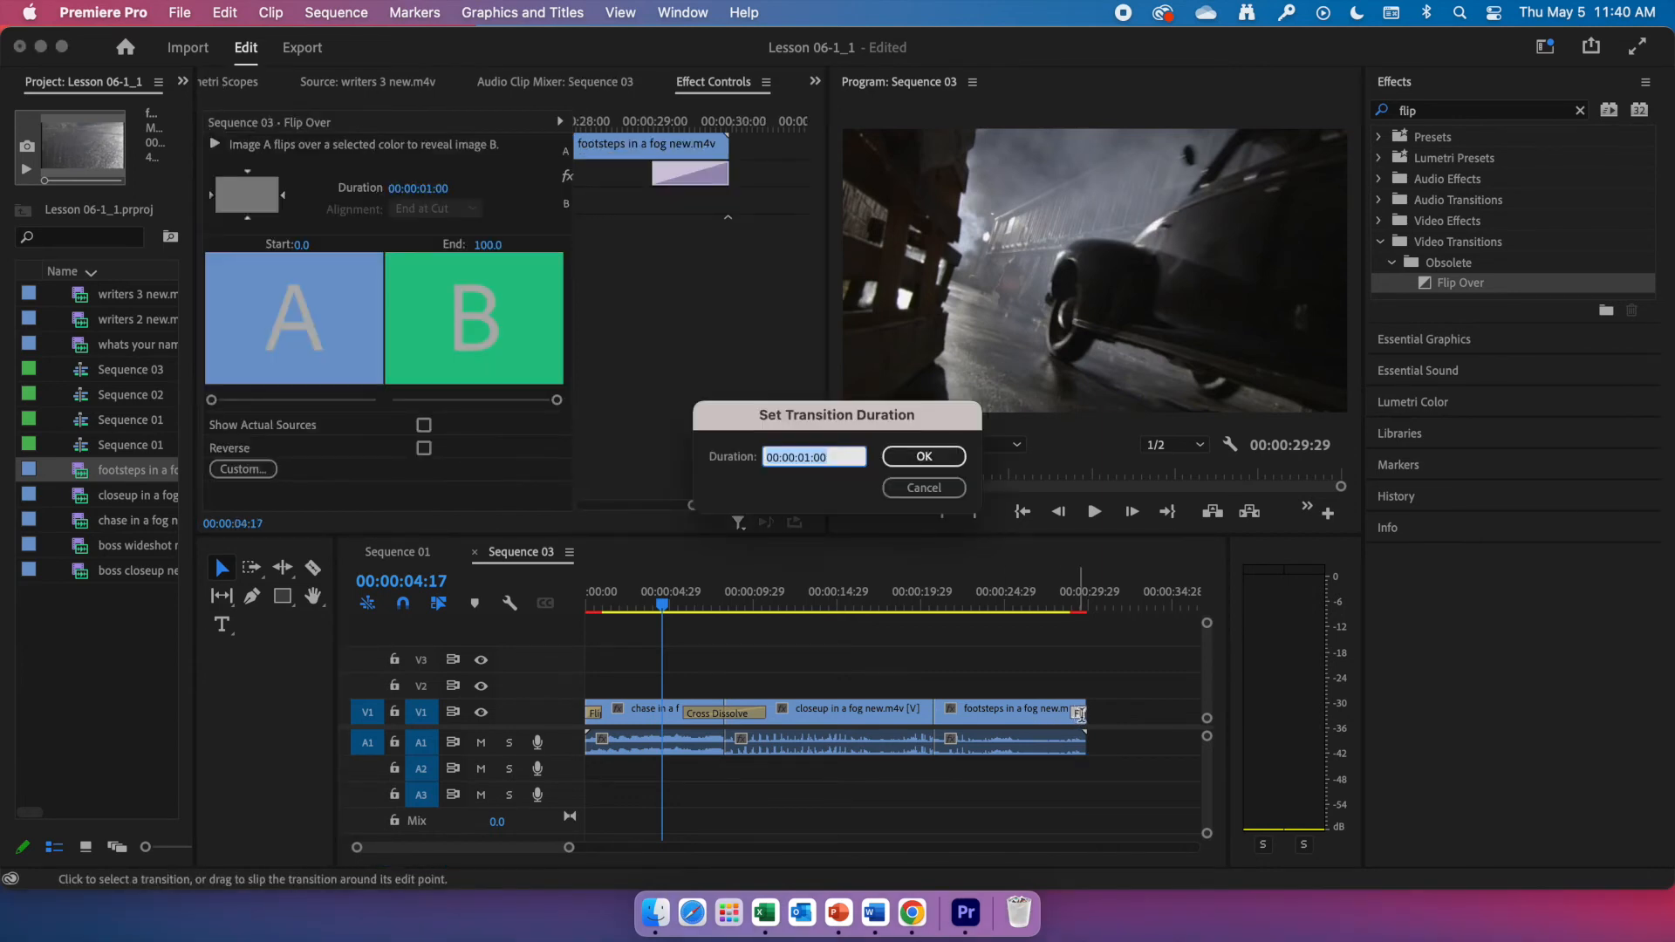
left_click(924, 486)
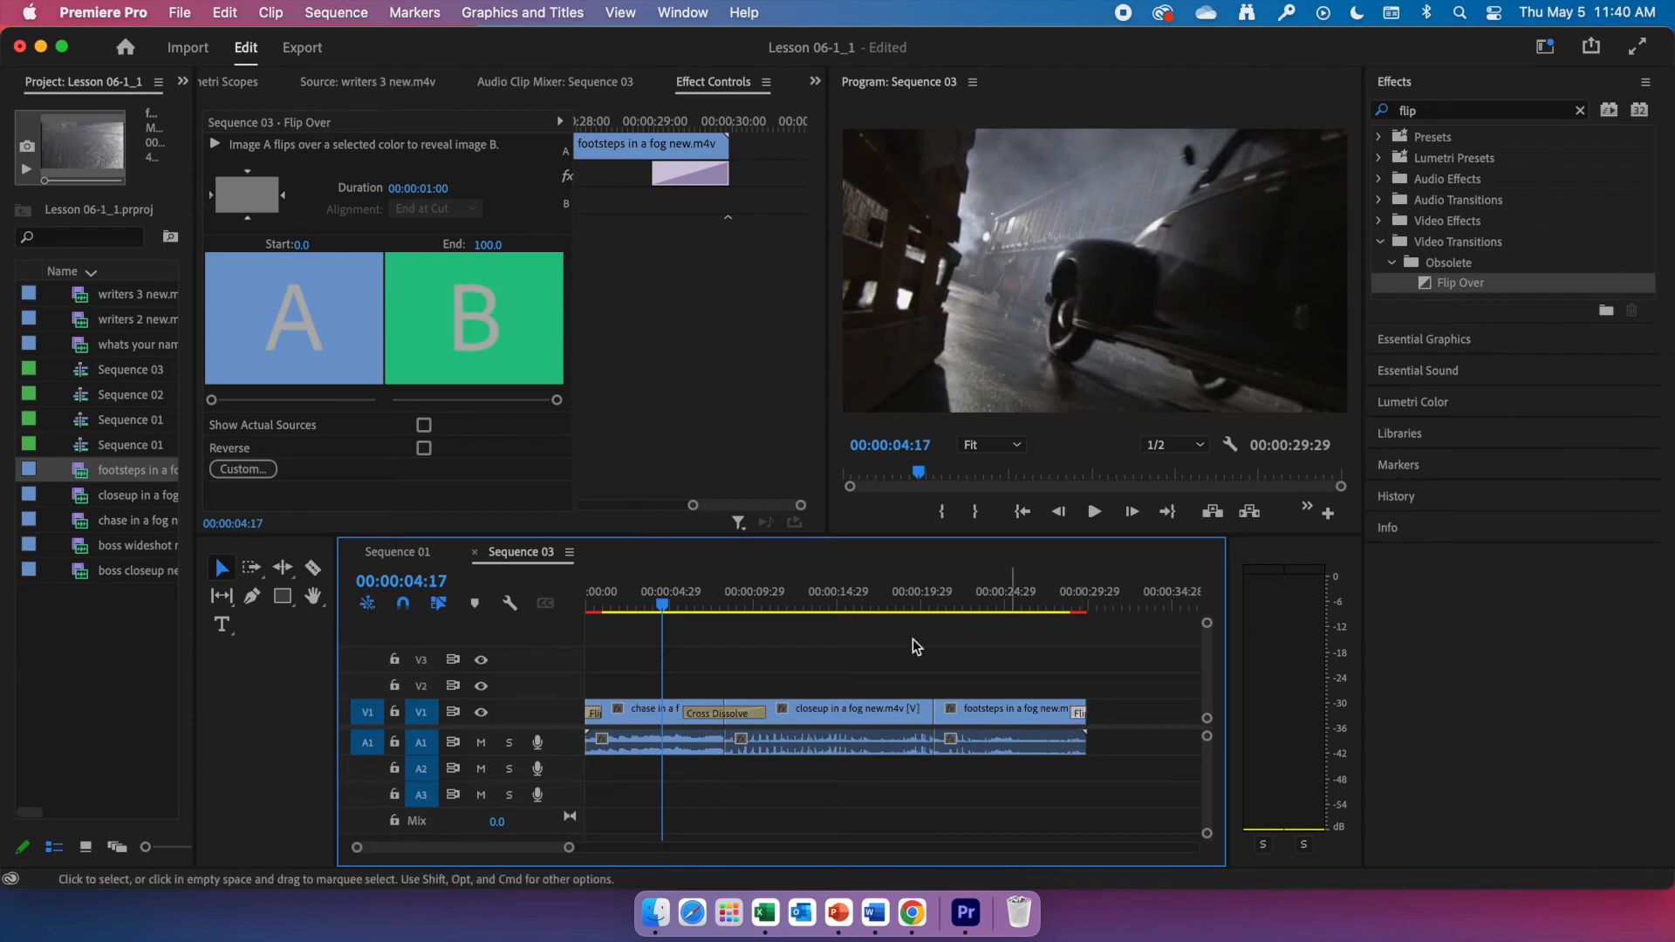
left_click(425, 449)
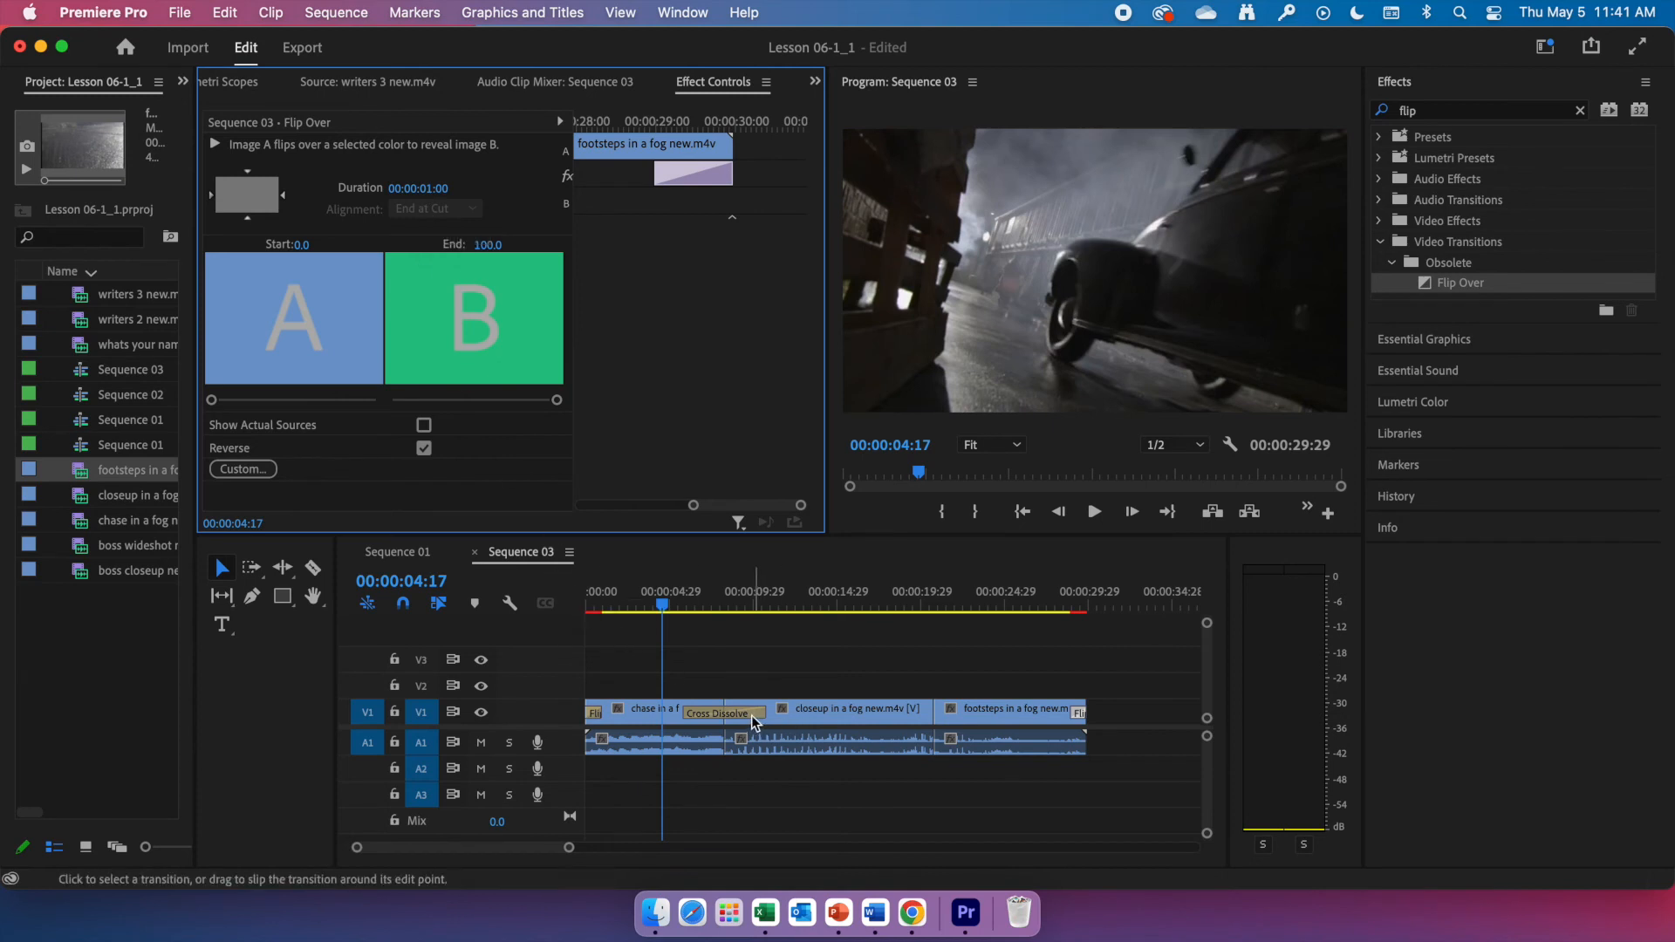
Step: Examine the alignment options of the Cross Dissolve between the chase and closeup clips and collapse the Obsolete transitions folder
left_click(753, 721)
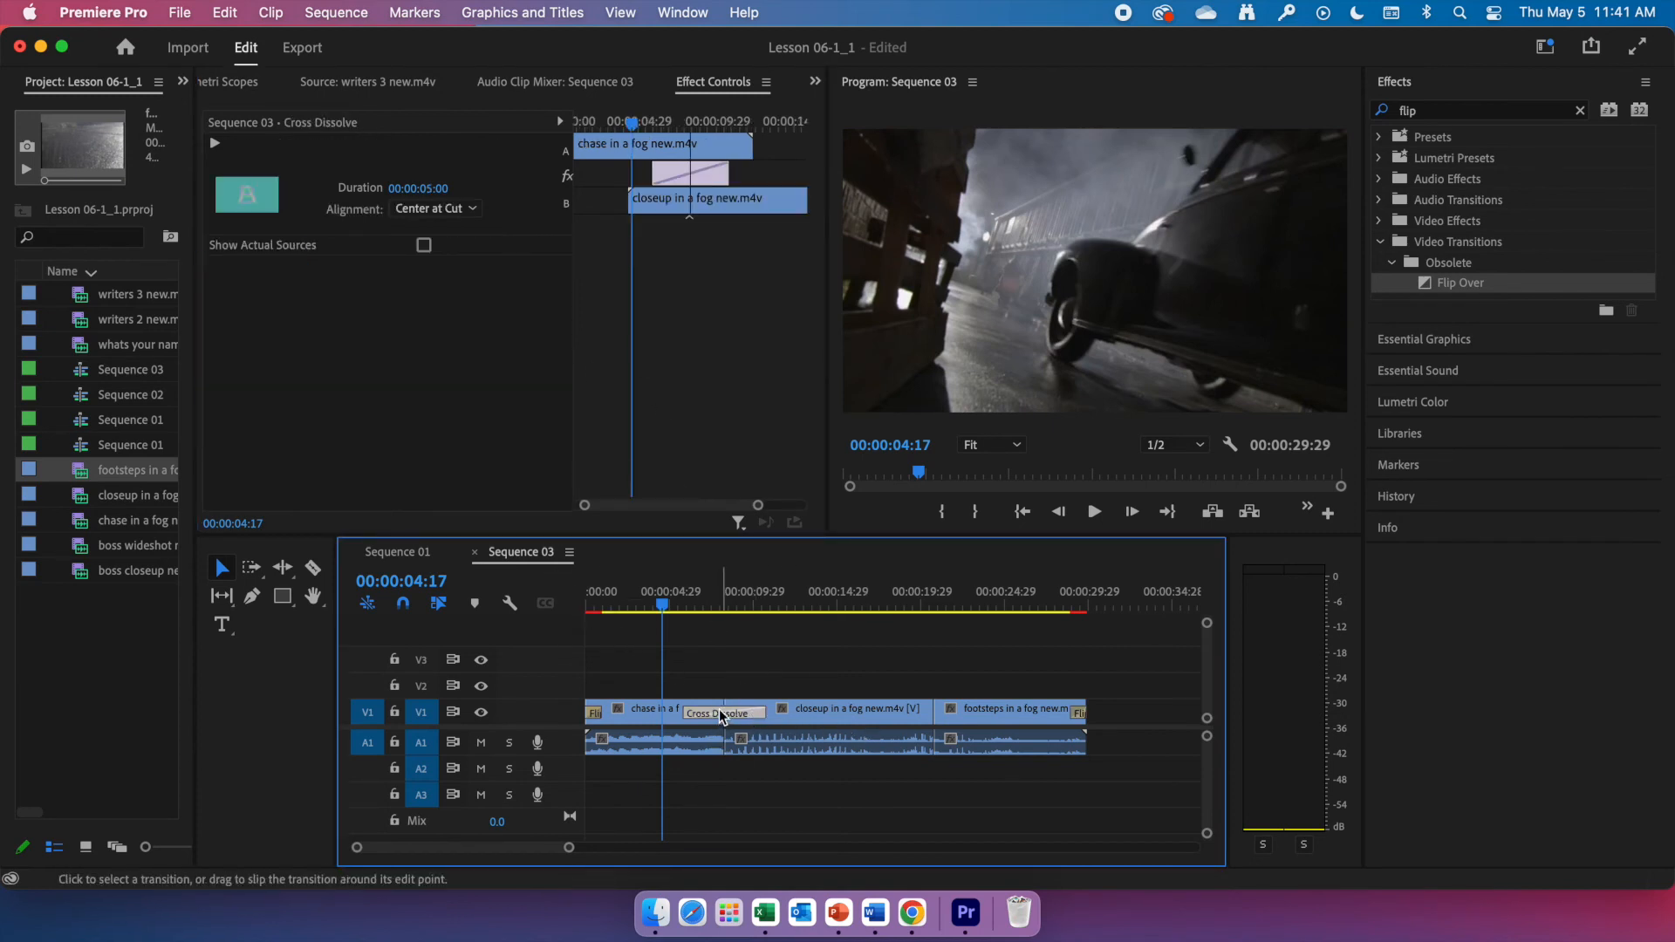
left_click(471, 209)
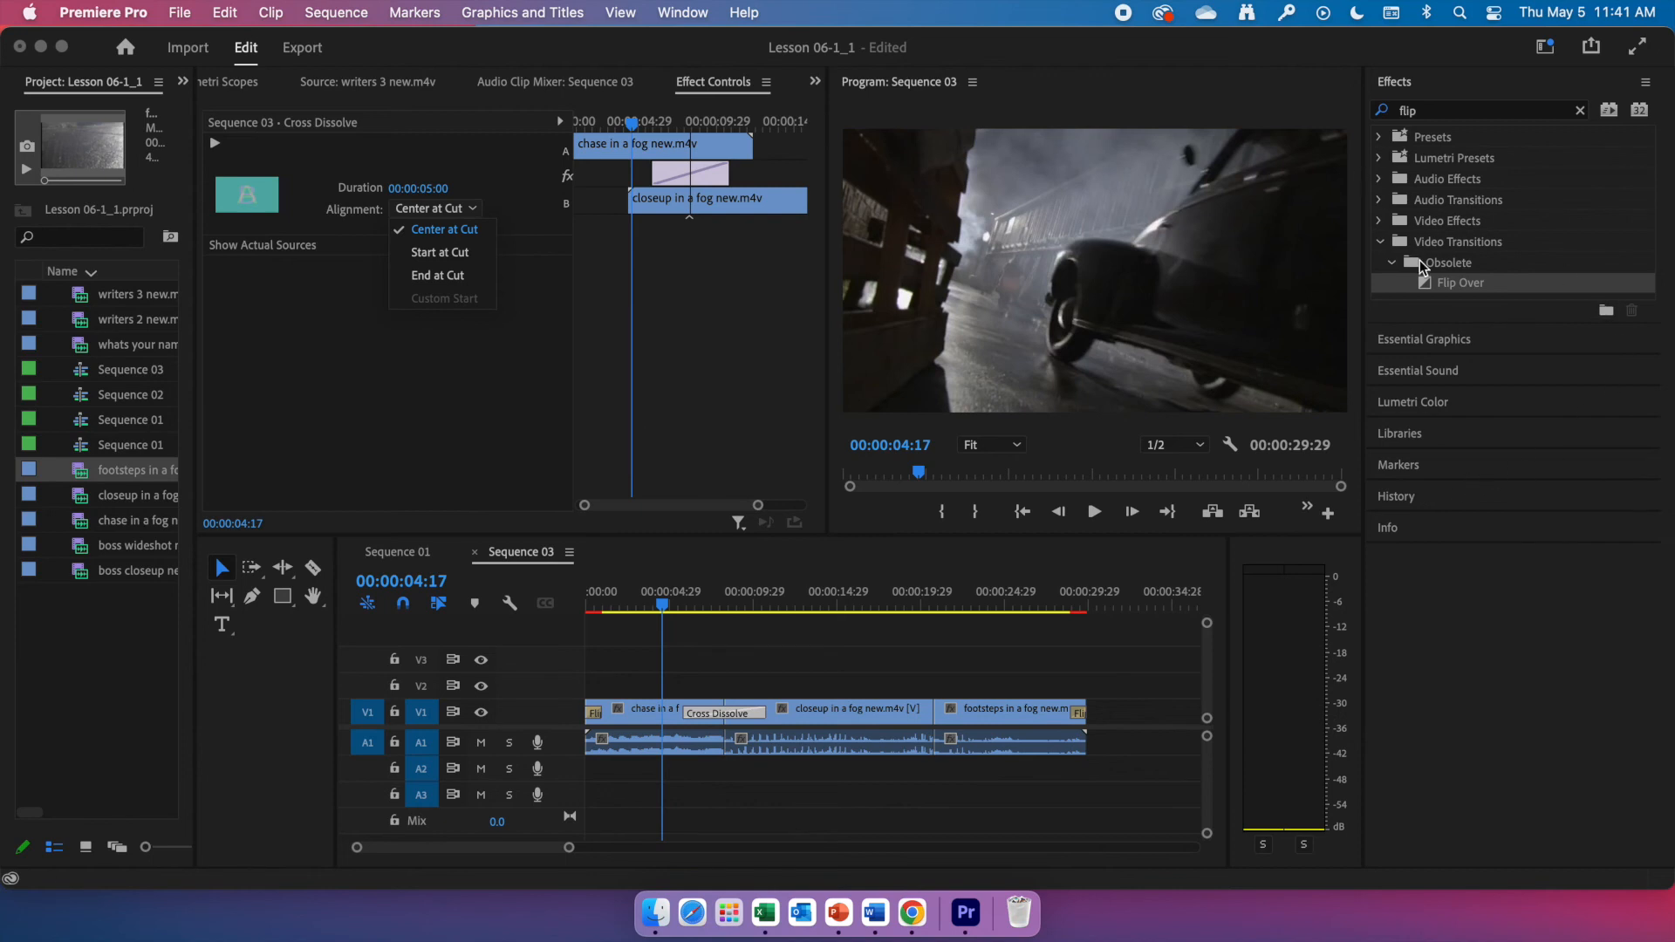
left_click(1394, 263)
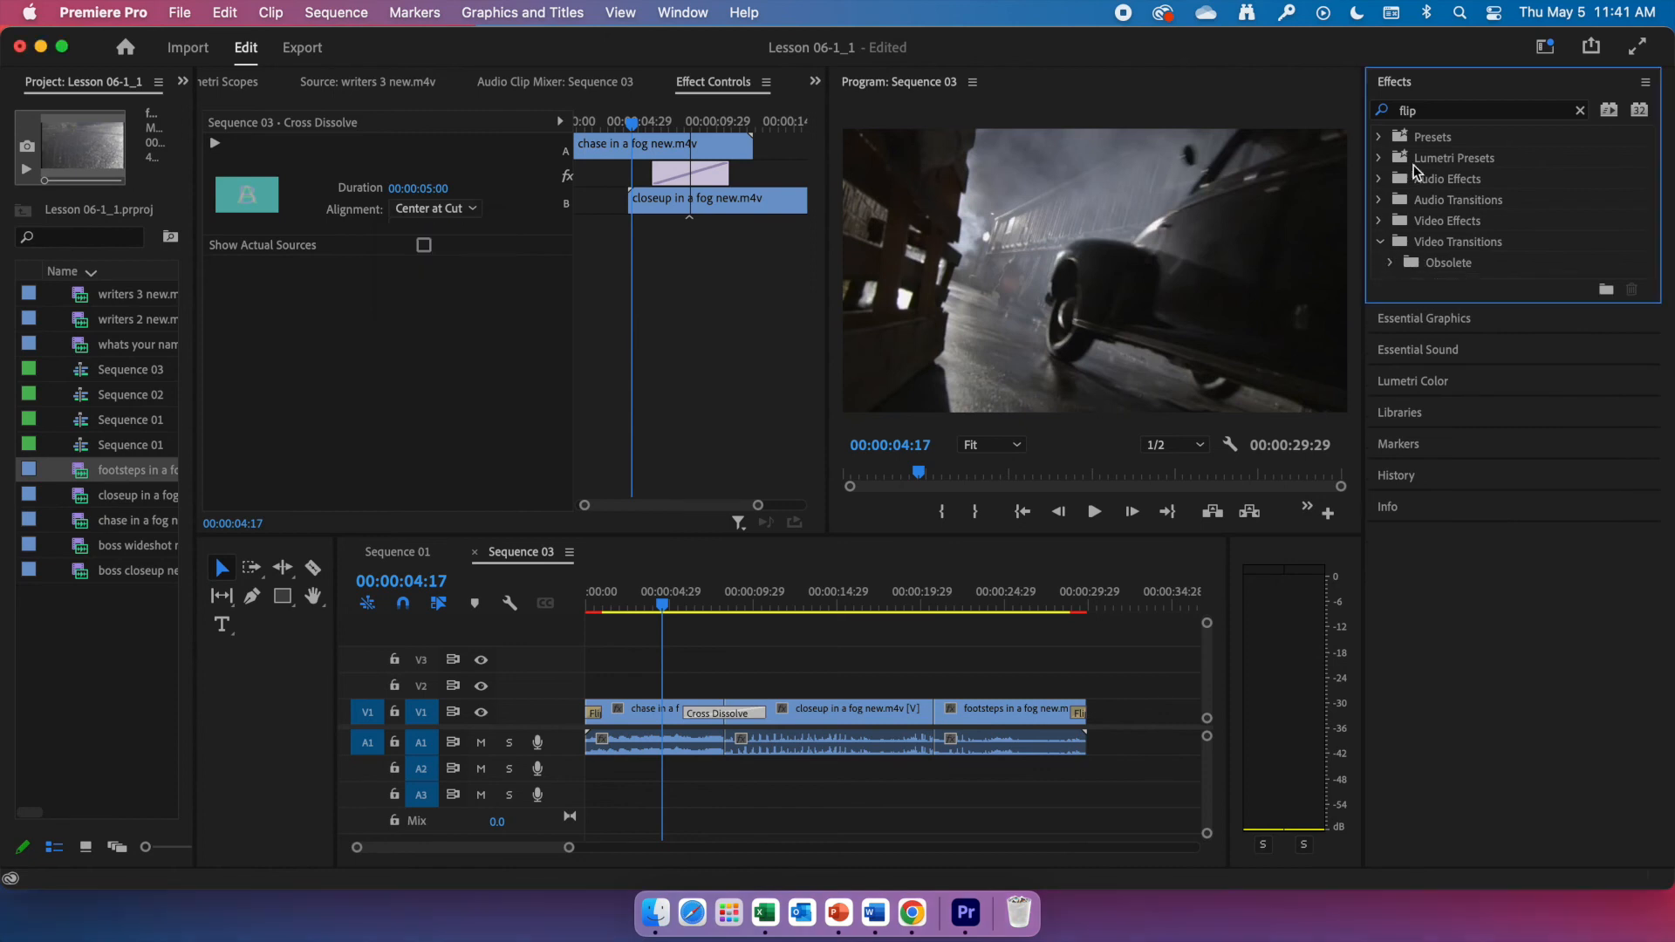
Step: Replace the Cross Dissolve between the chase and closeup clips with the Page Peel transition and play it back
left_click(1581, 110)
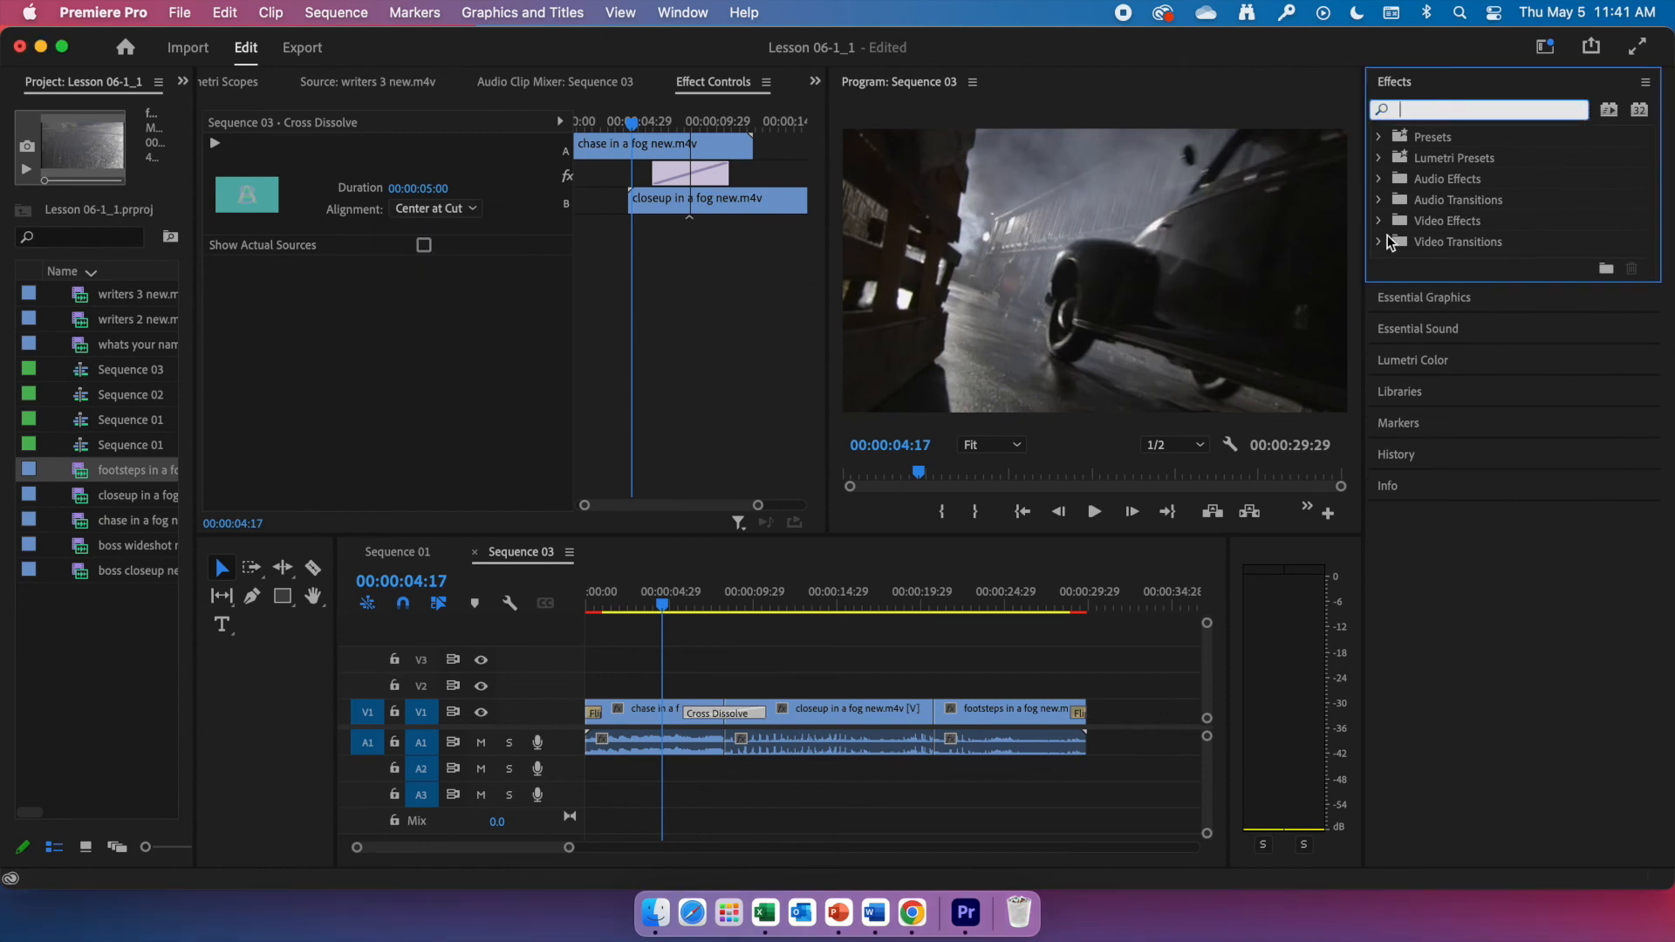
left_click(1380, 242)
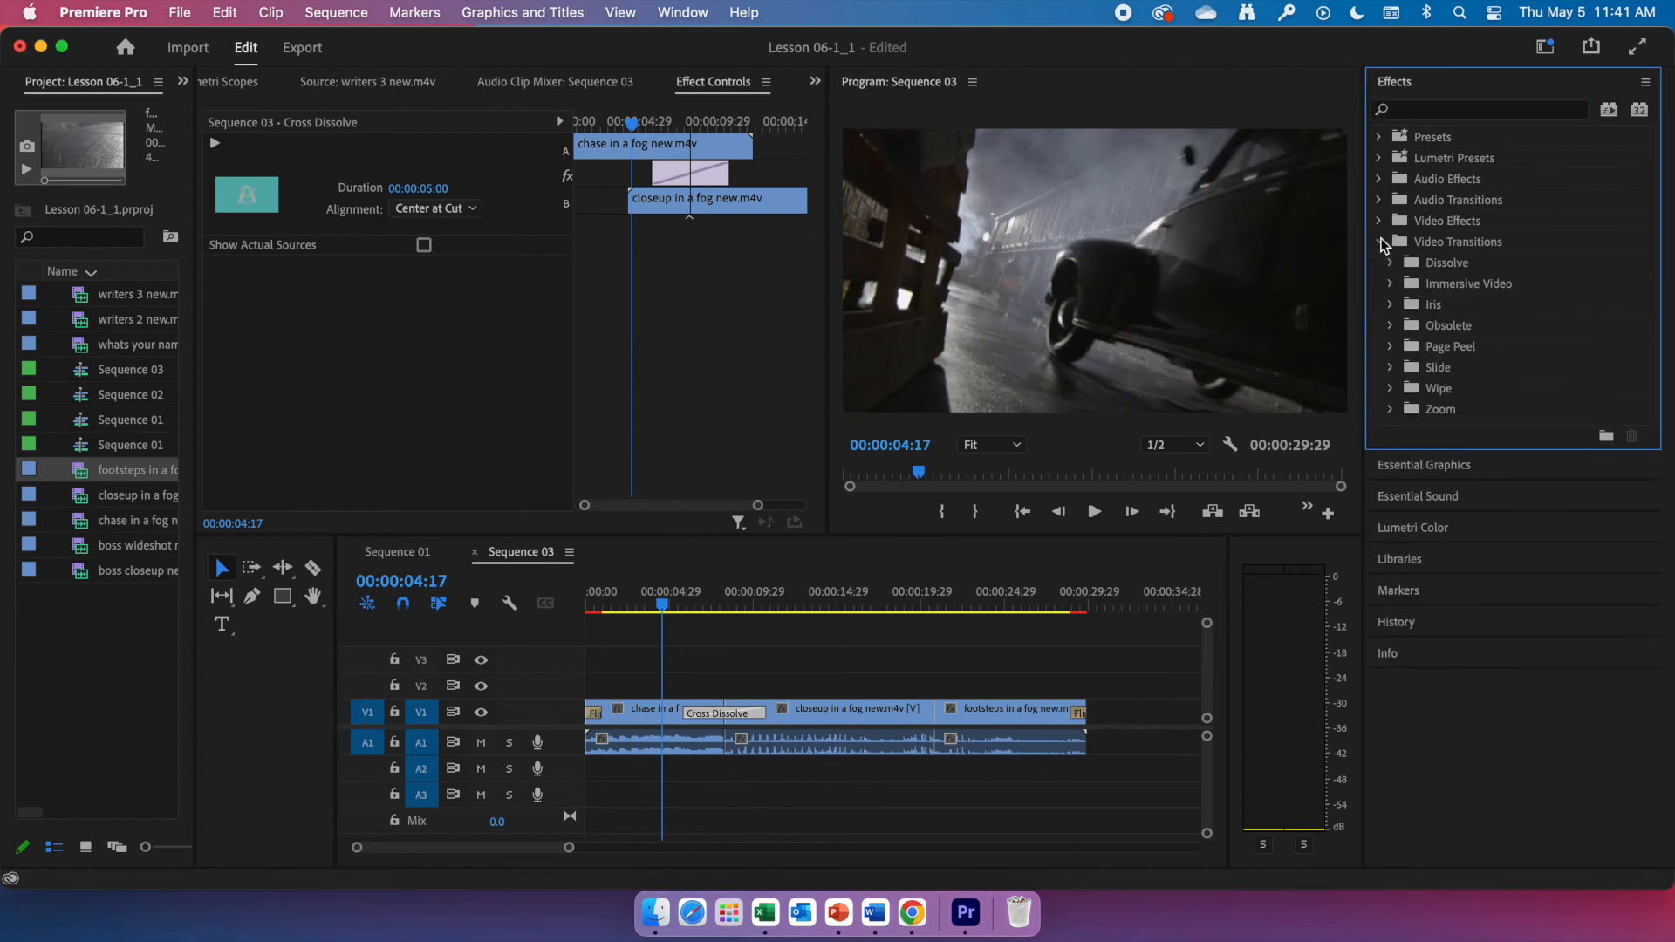
left_click(1390, 345)
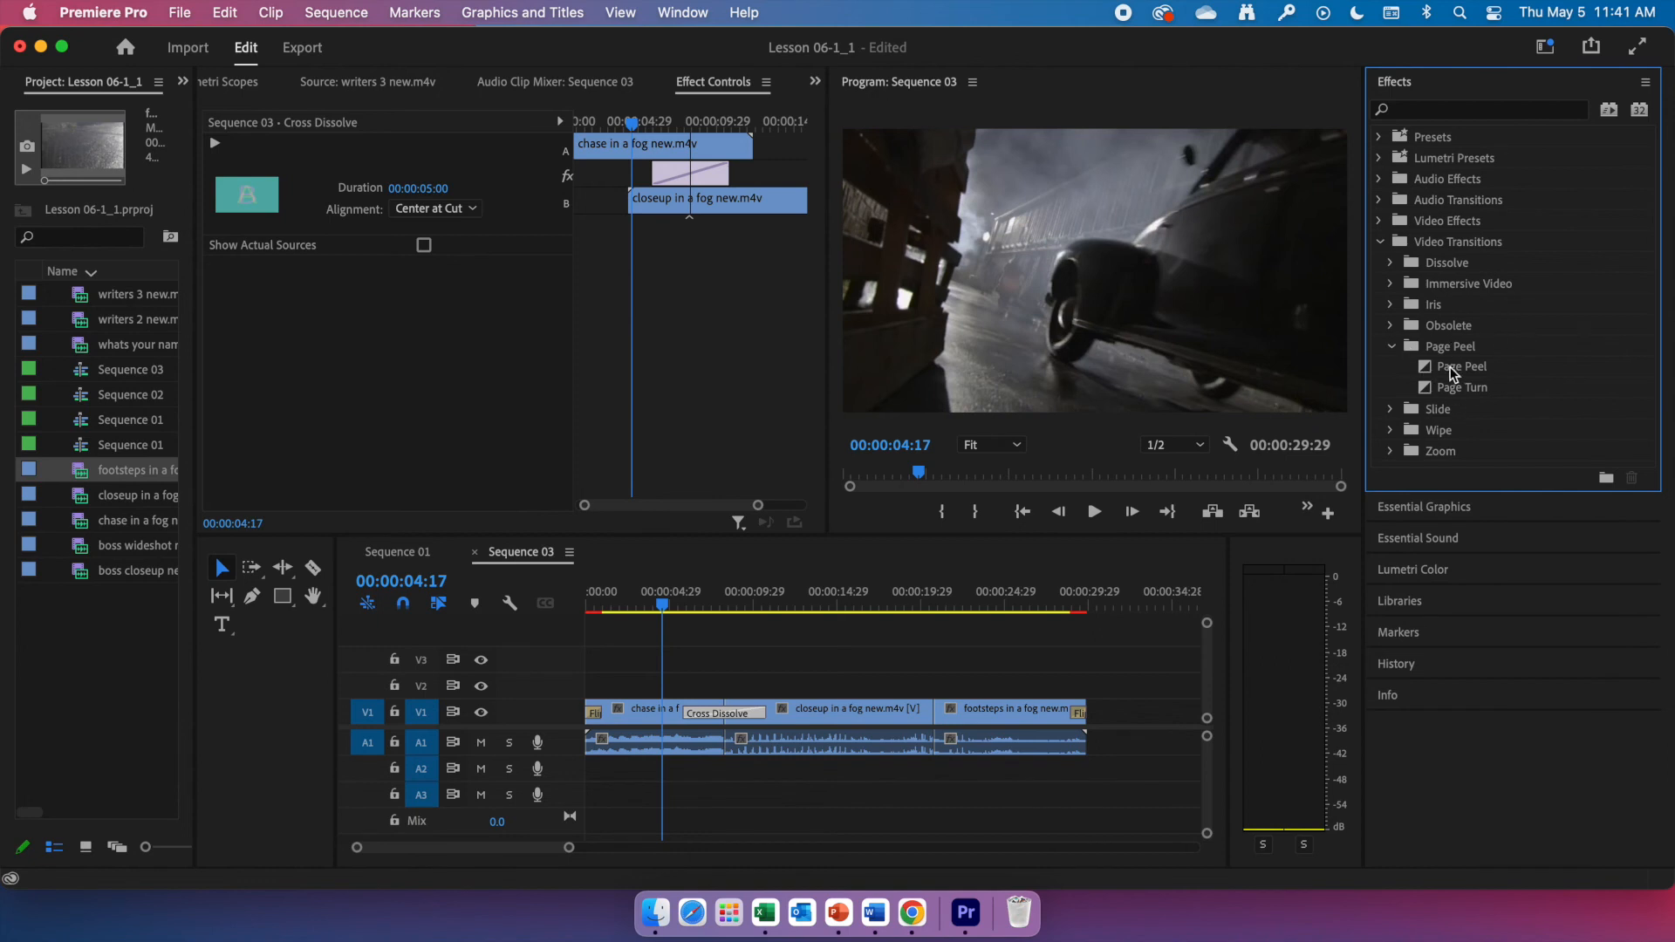
left_click_drag(1452, 374, 751, 721)
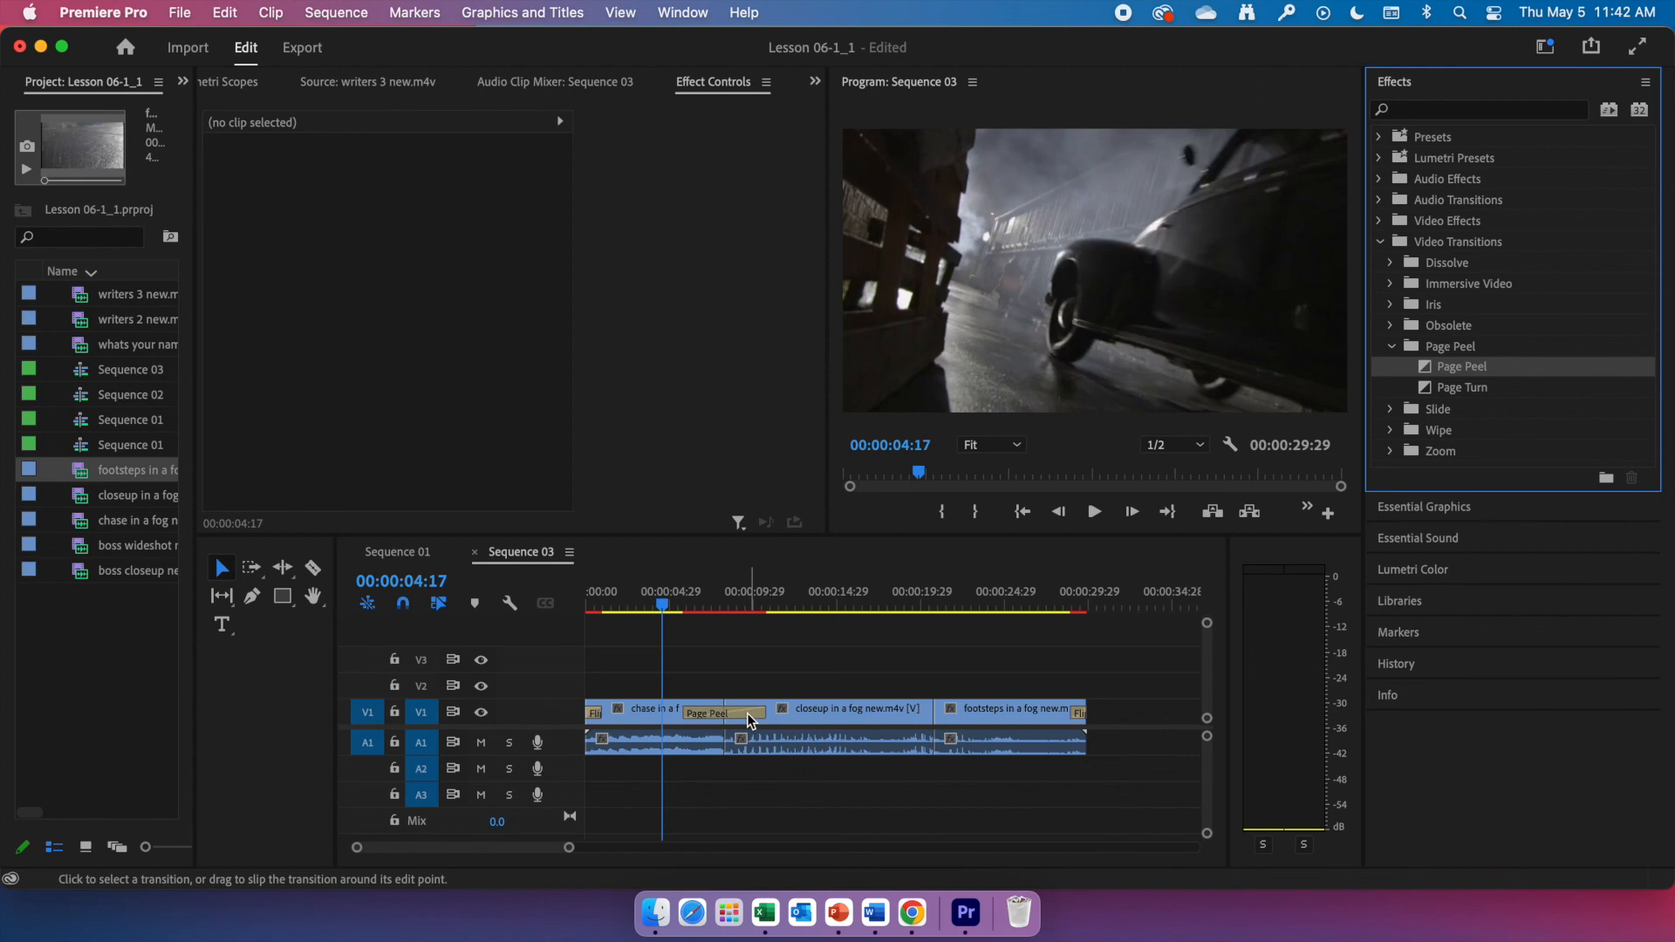
left_click(1096, 512)
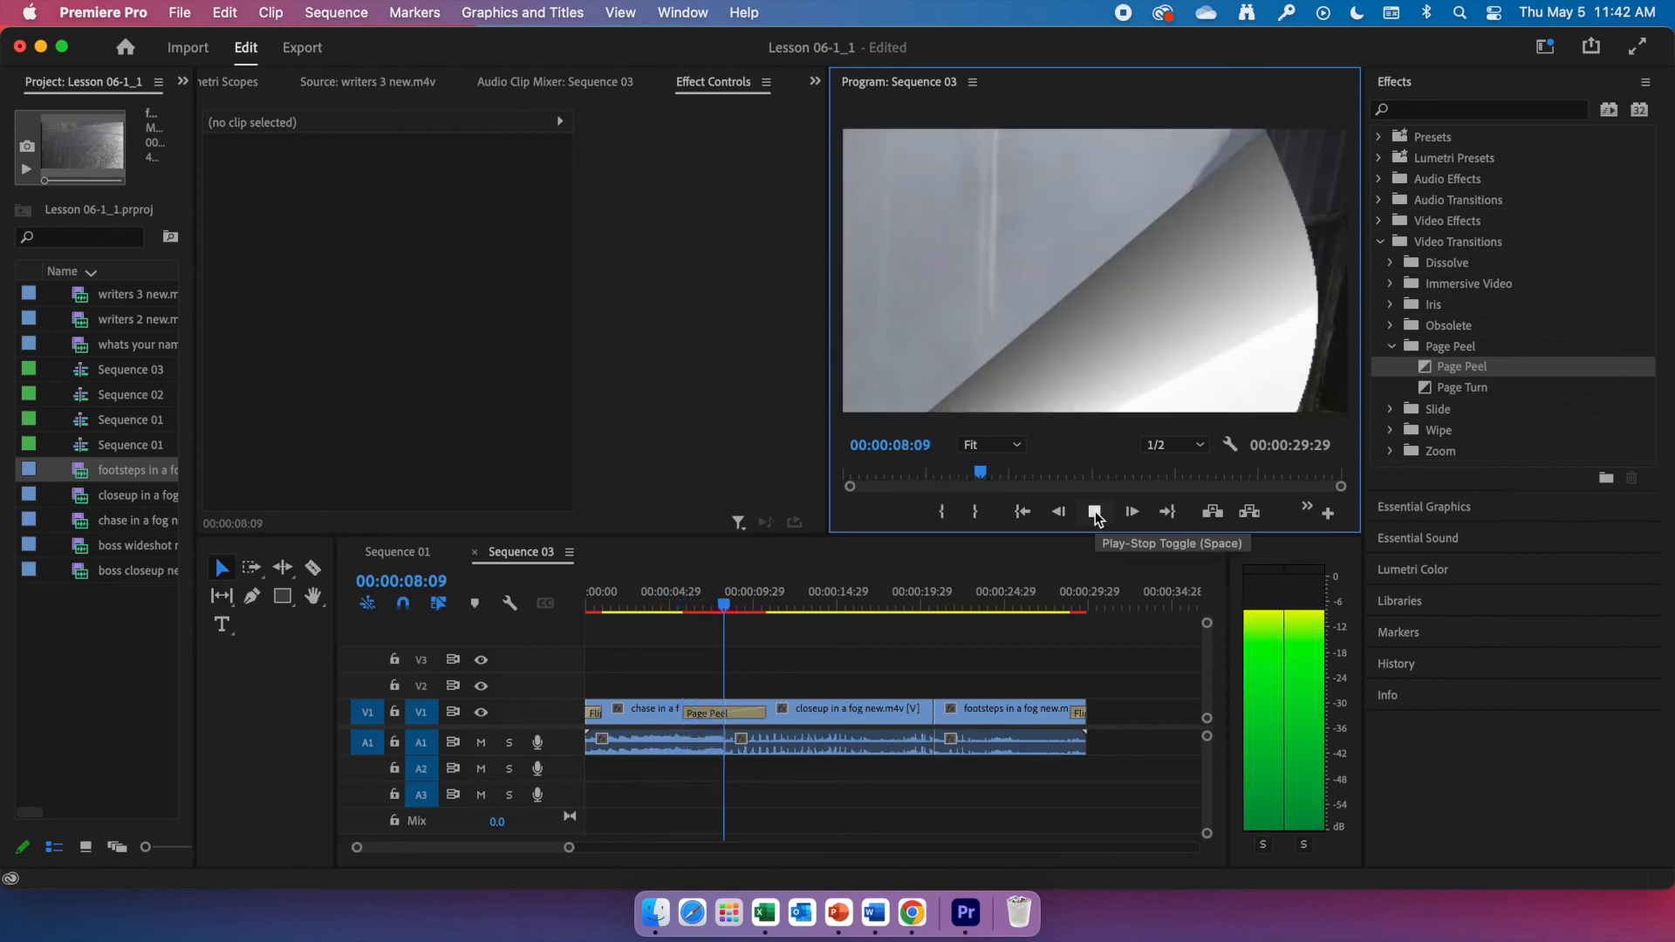
left_click(1096, 512)
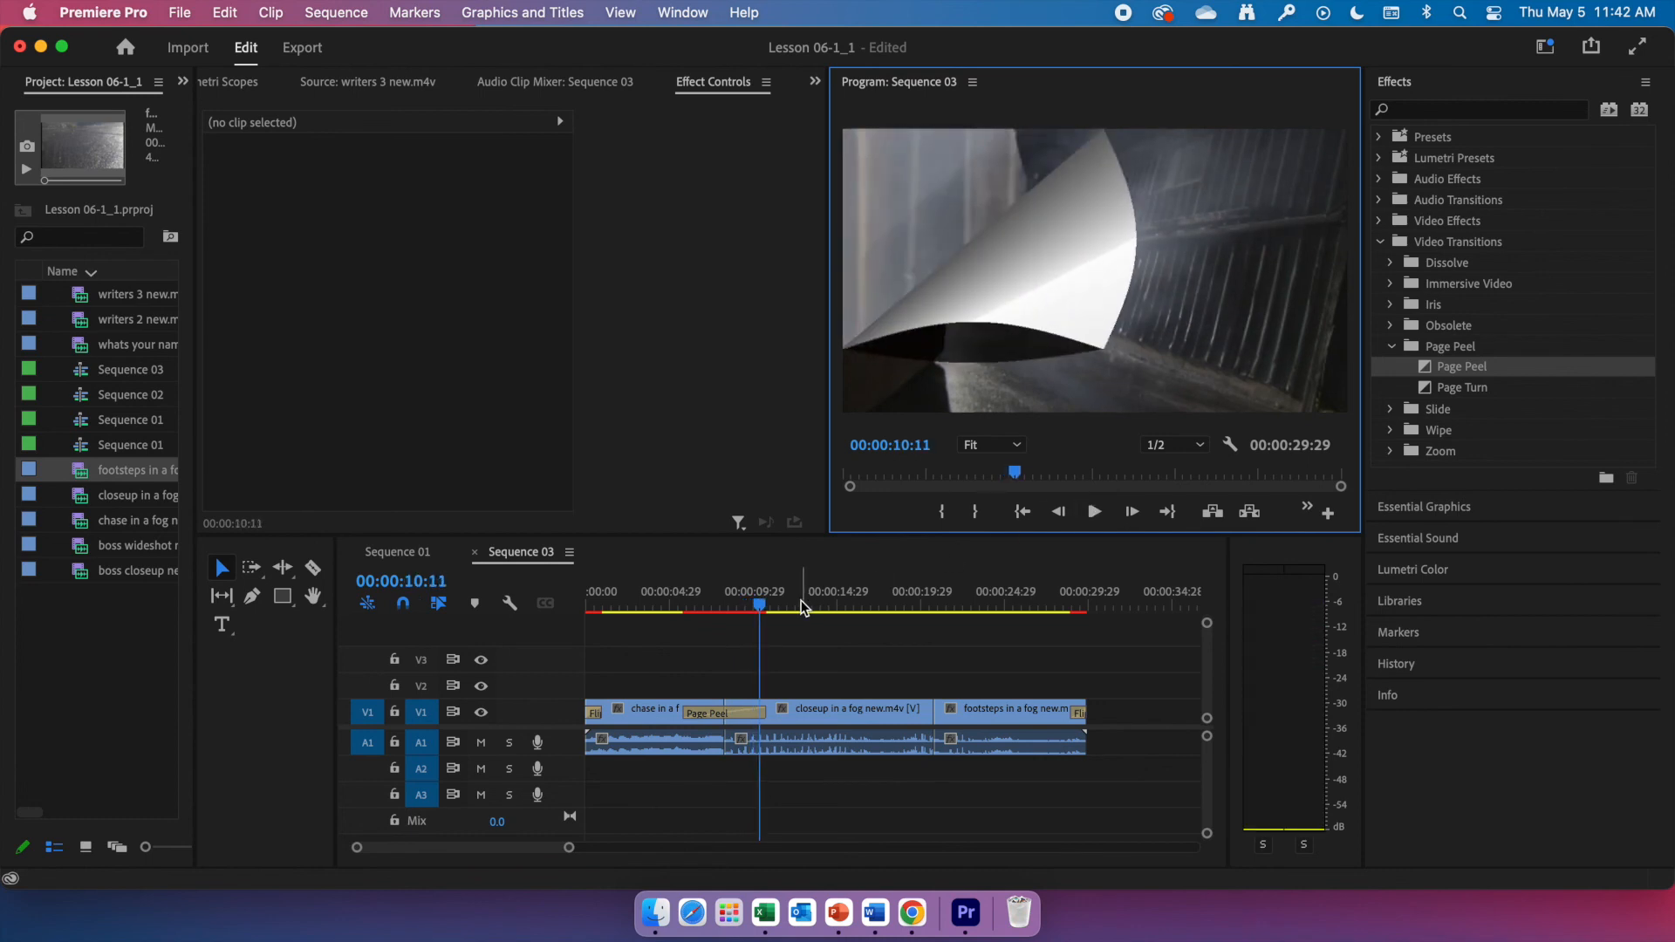
Step: Set the Page Peel transition's duration to 00:00:01:00 and play the sequence across the cut from chase to closeup
left_click_drag(757, 602, 706, 603)
double_click(736, 715)
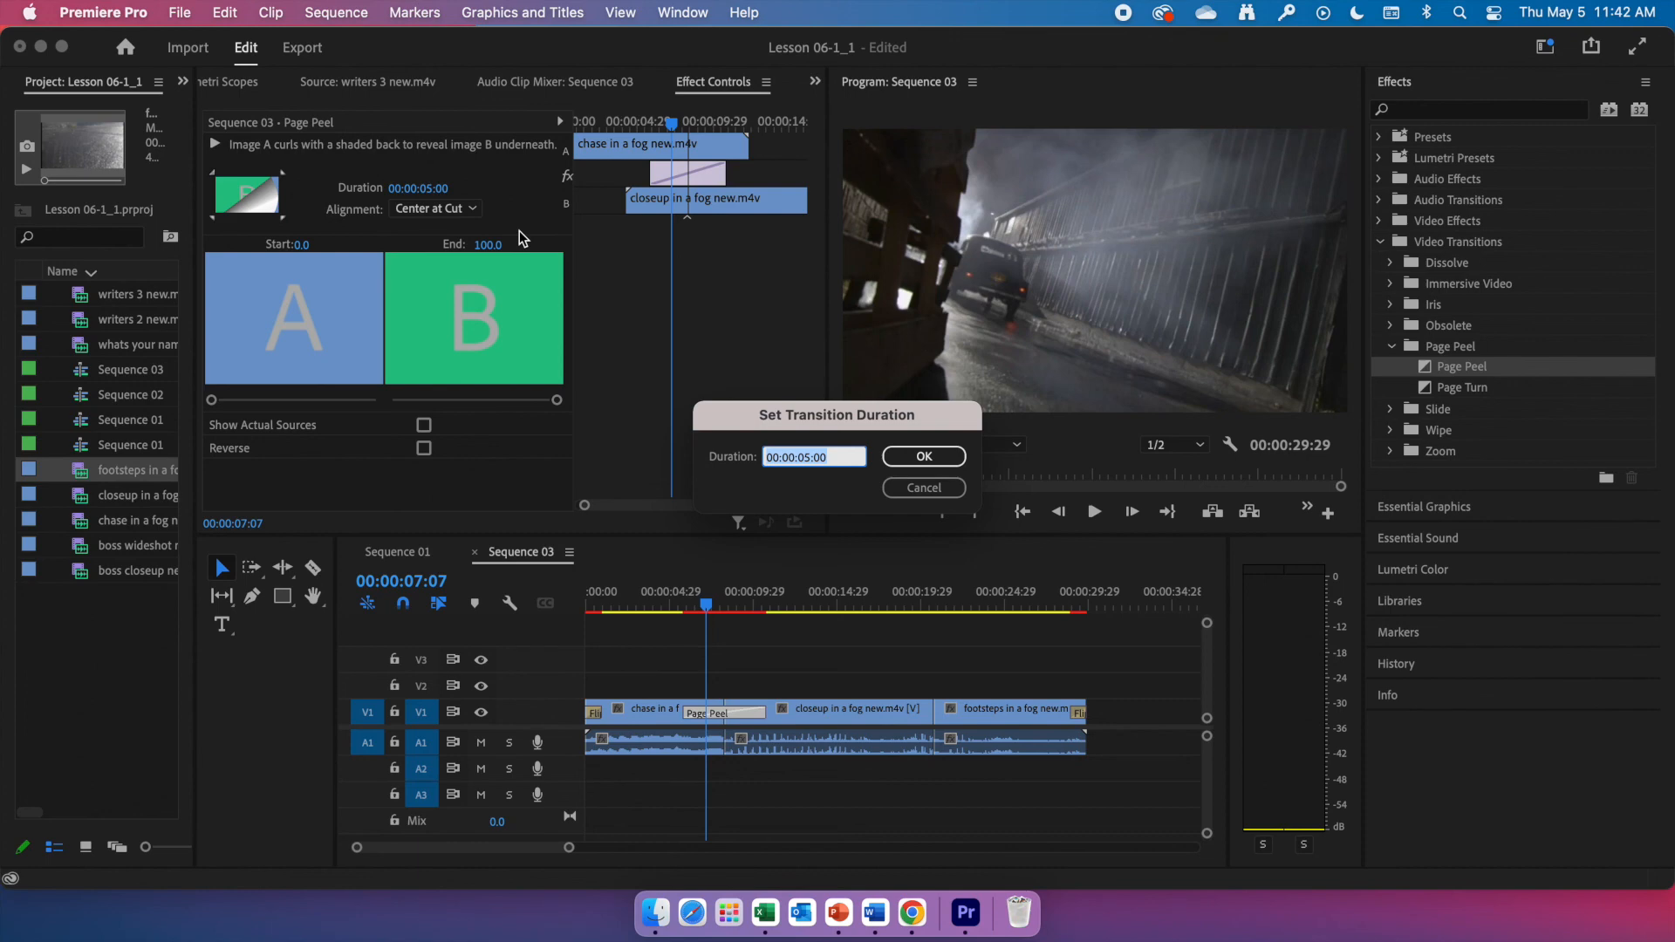
left_click(806, 455)
left_click(895, 462)
left_click(1094, 512)
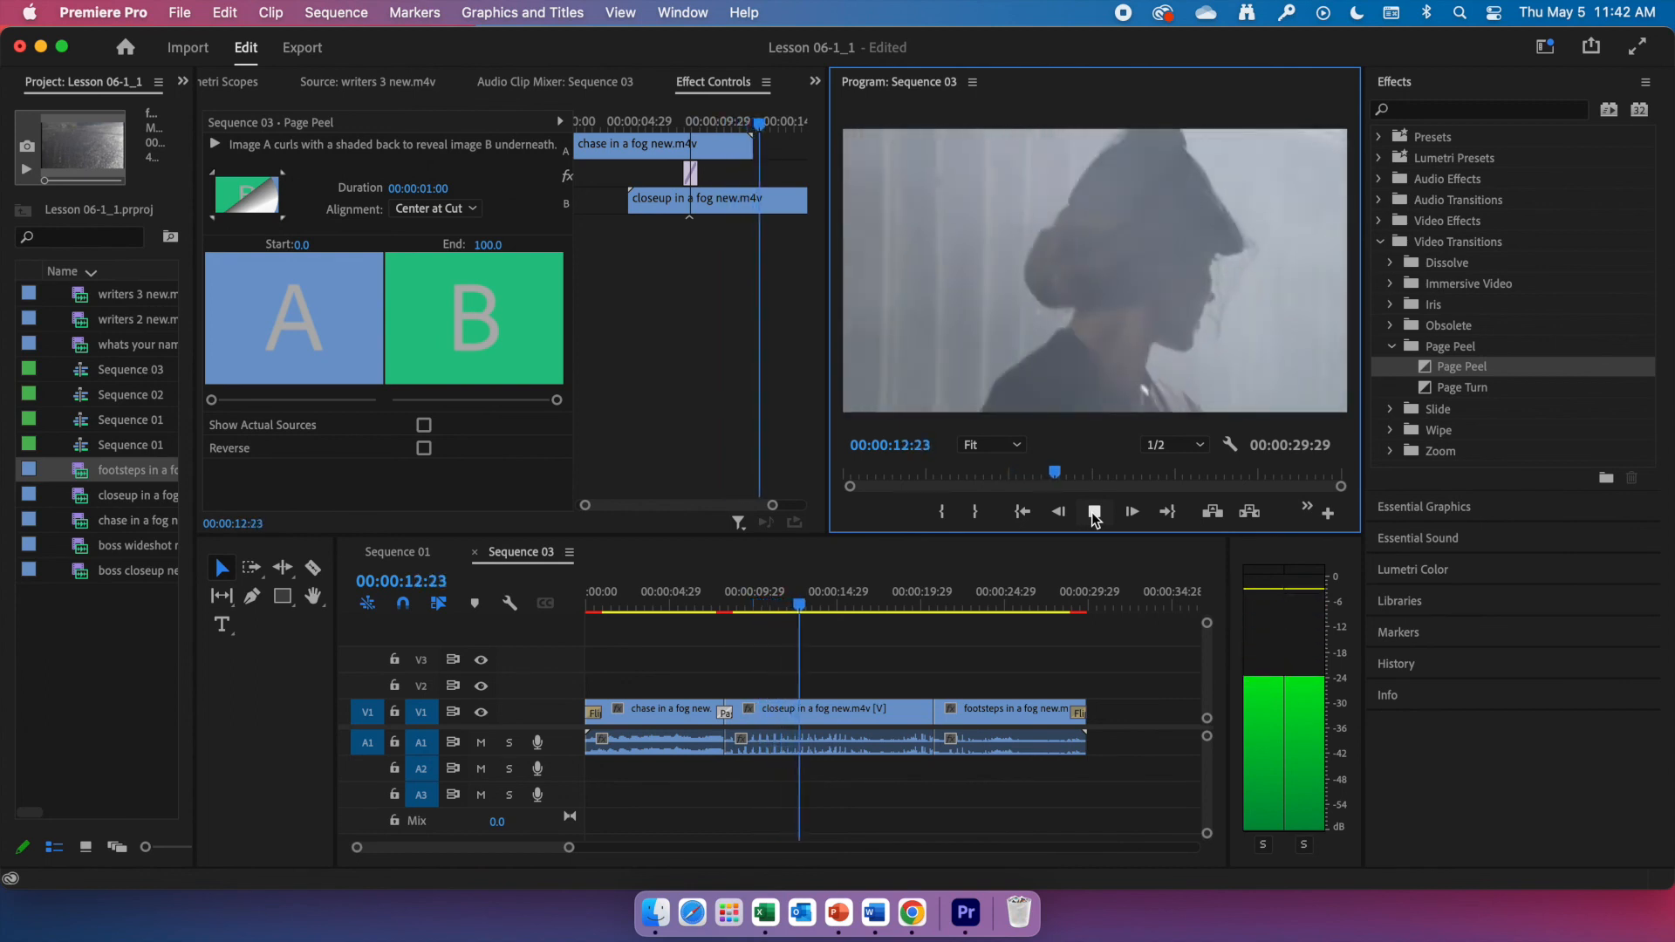
Step: Return the playhead to the start of Sequence 03 and play the sequence to preview all its transitions
left_click(696, 605)
left_click_drag(694, 592, 550, 617)
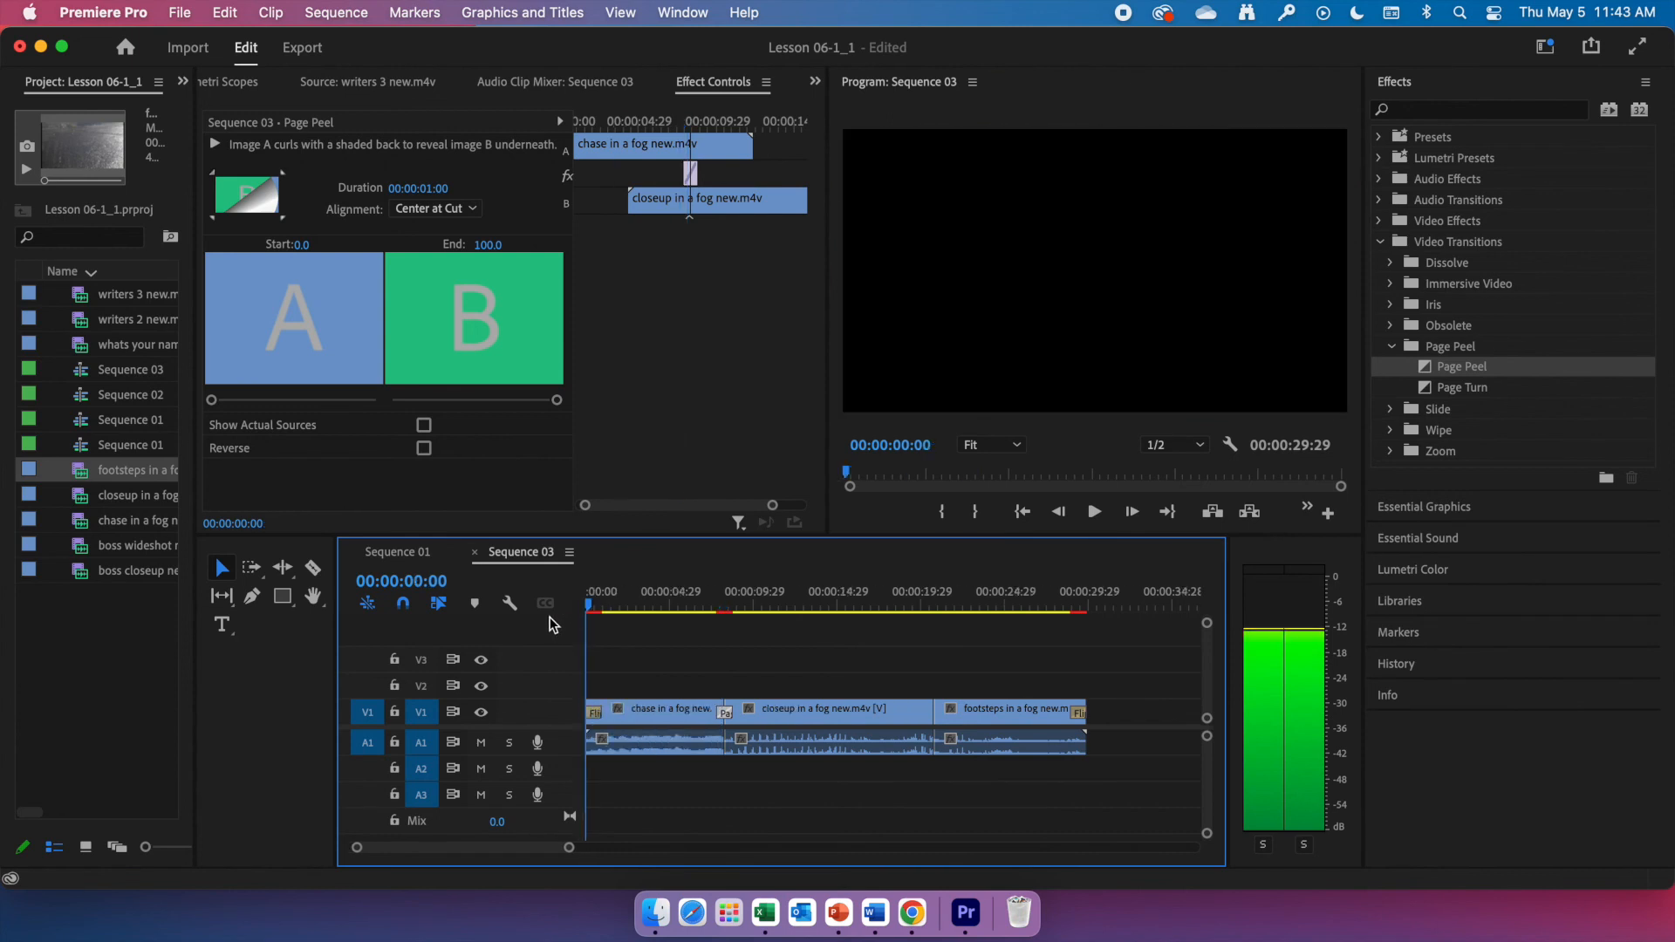
left_click(1094, 513)
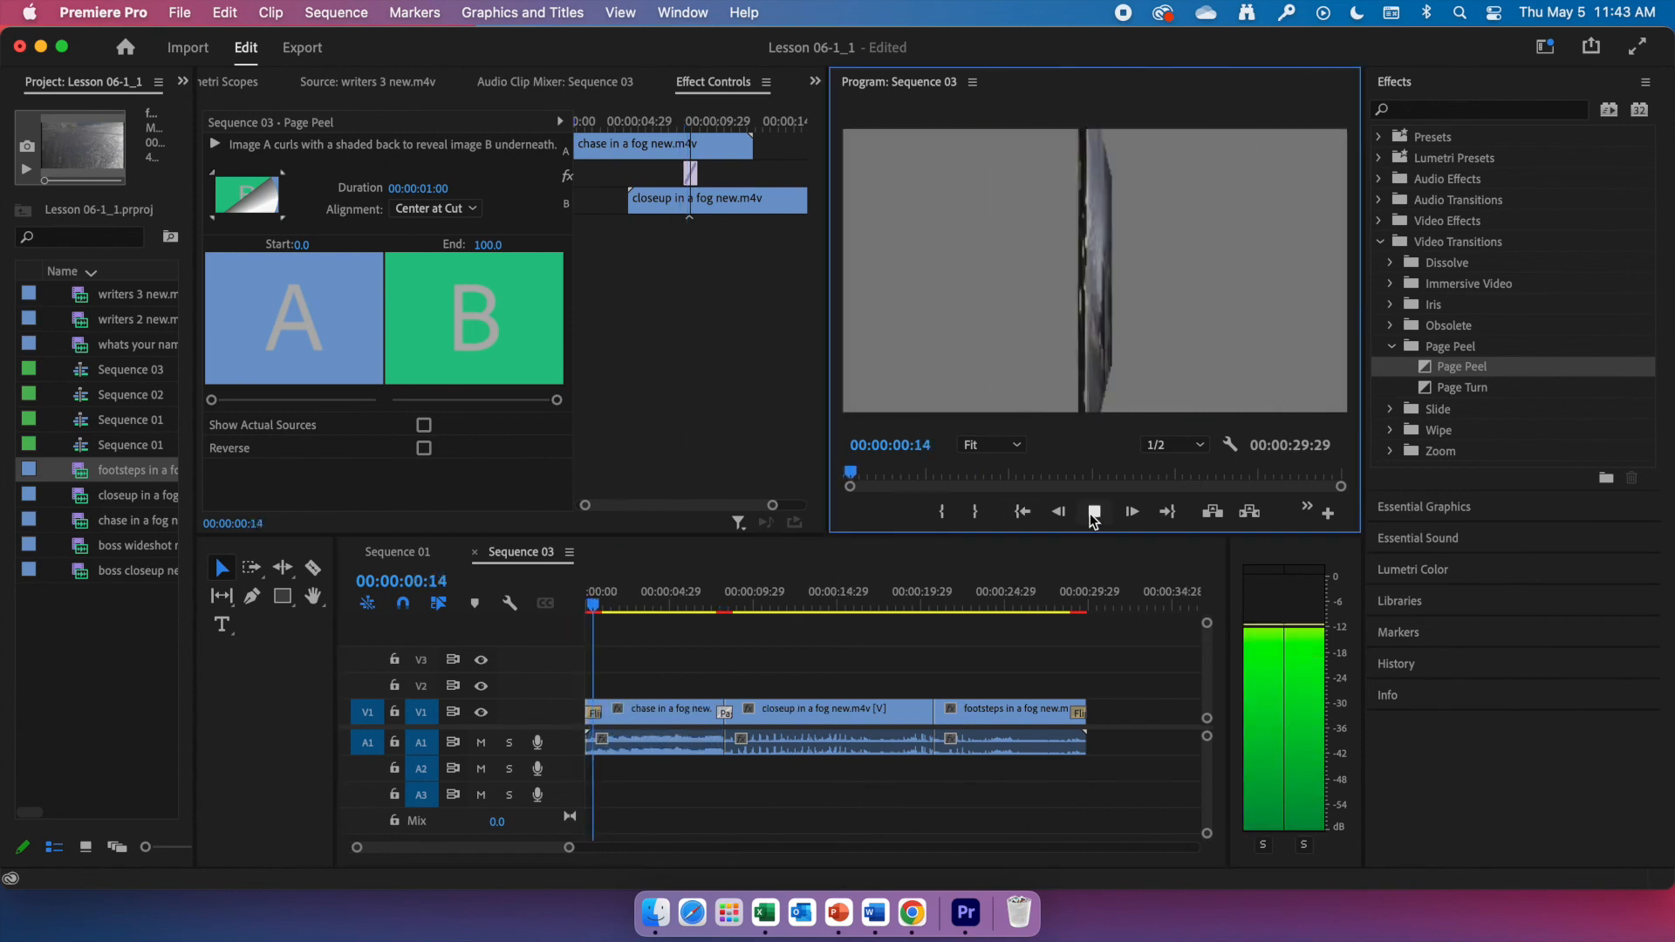